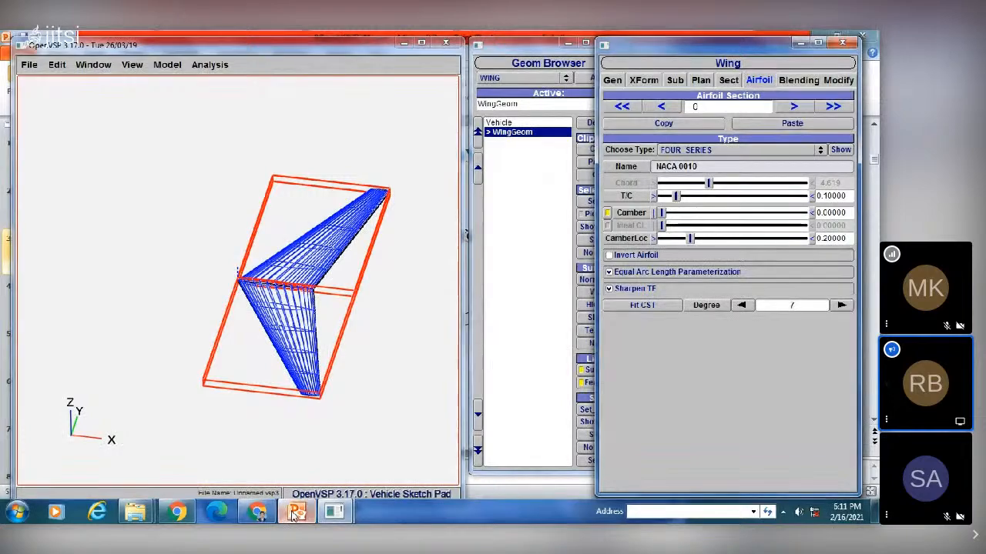
# Step: Switch to the wing data slide in PowerPoint and examine the airfoil designation against the wing's current airfoil settings in OpenVSP
pyautogui.click(295, 513)
pyautogui.moveTo(380, 269); pyautogui.dragTo(454, 271)
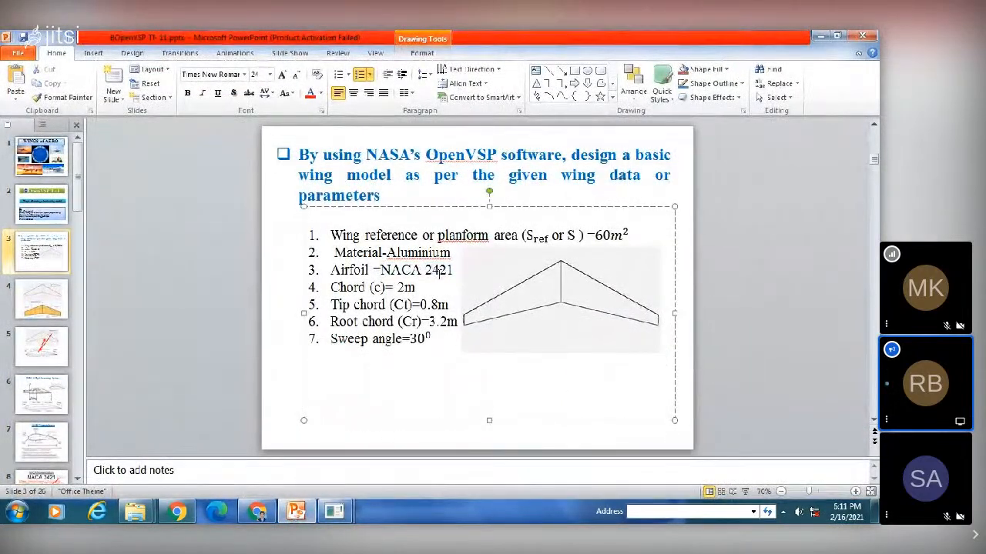
pyautogui.click(375, 436)
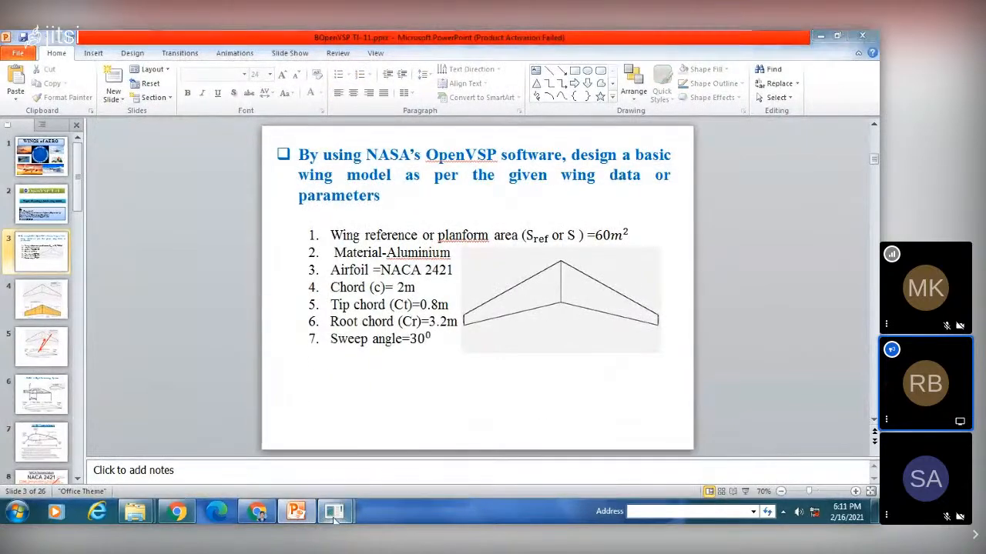
pyautogui.moveTo(333, 511)
pyautogui.click(408, 448)
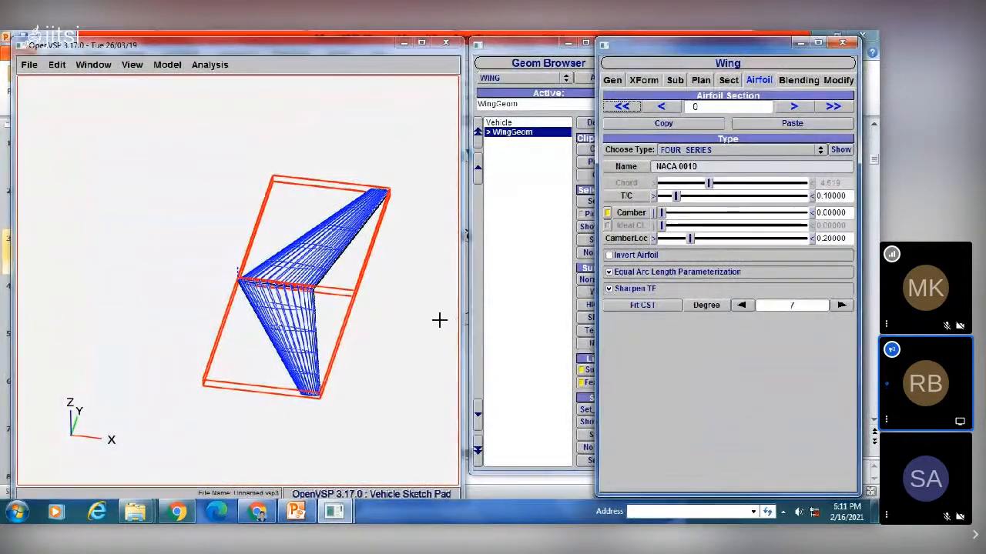
pyautogui.click(296, 511)
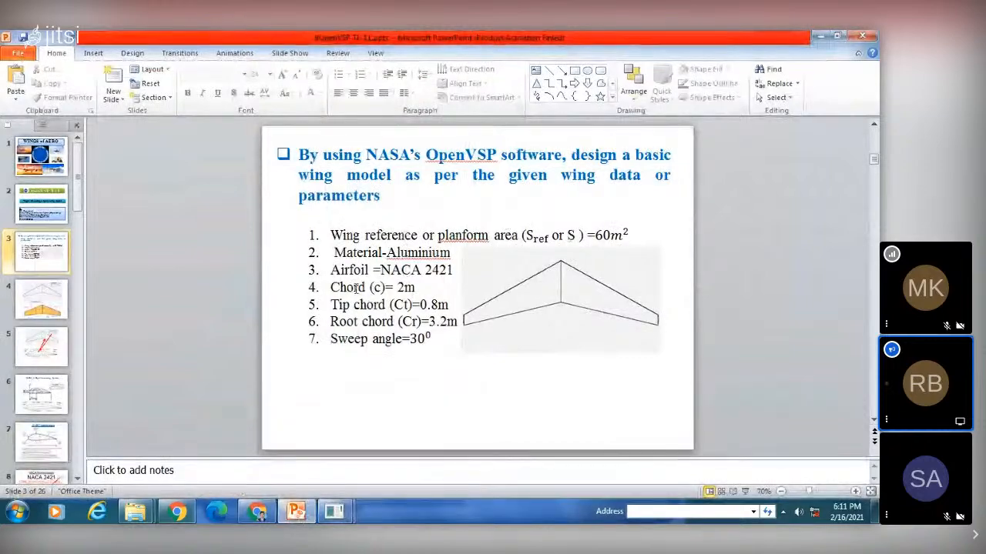
pyautogui.click(431, 270)
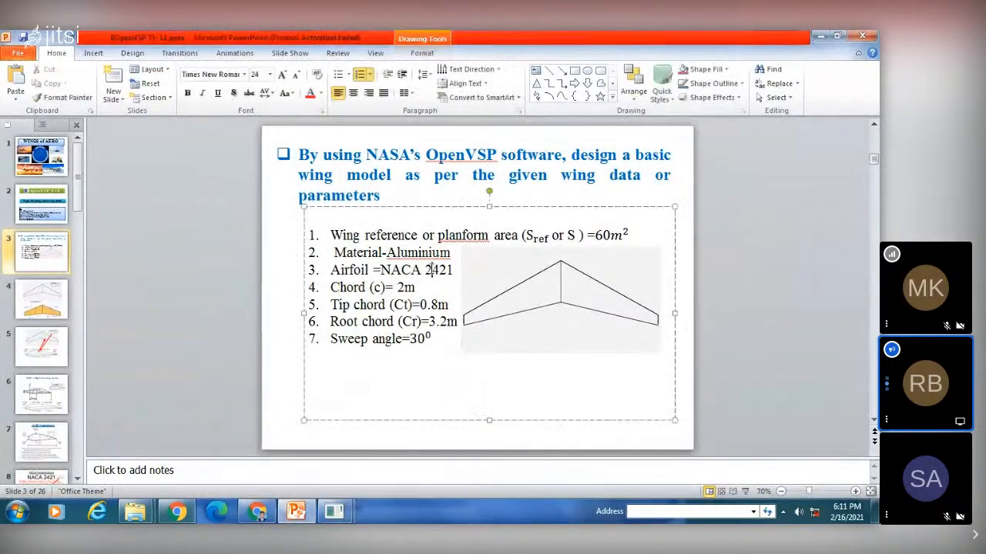
pyautogui.click(412, 438)
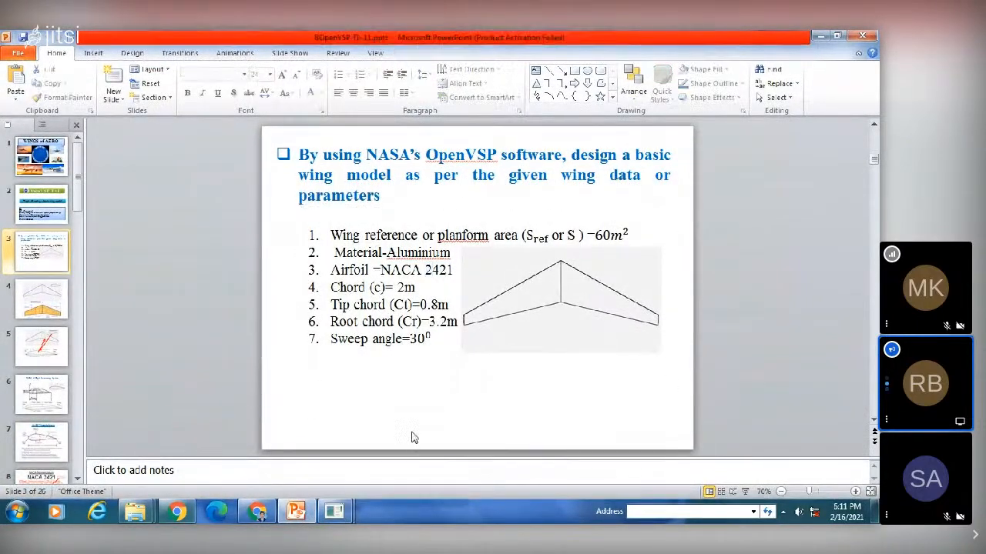
# Step: Switch to OpenVSP and set the camber of the wing's airfoil section 0 to 0.02
pyautogui.click(296, 512)
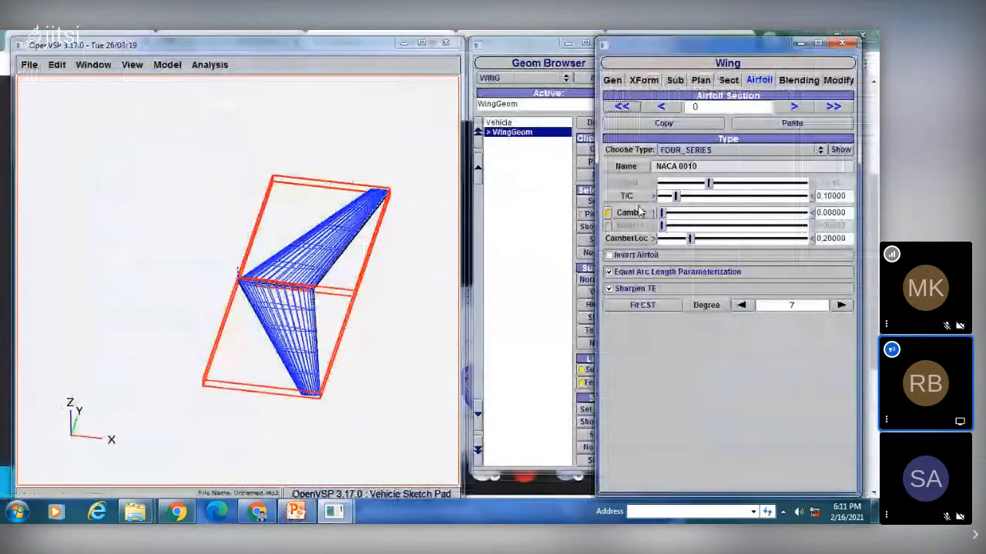
pyautogui.doubleClick(818, 212)
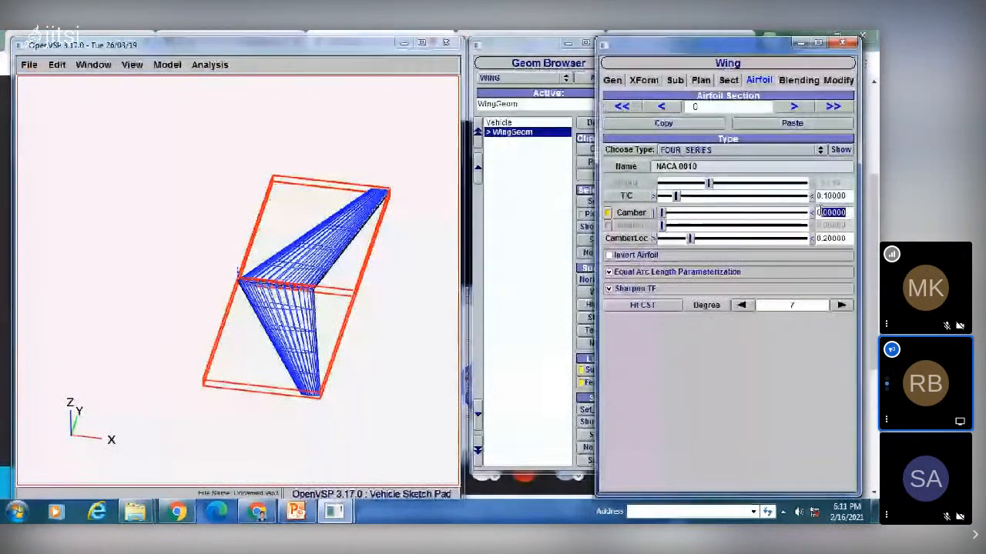
pyautogui.write('0.02')
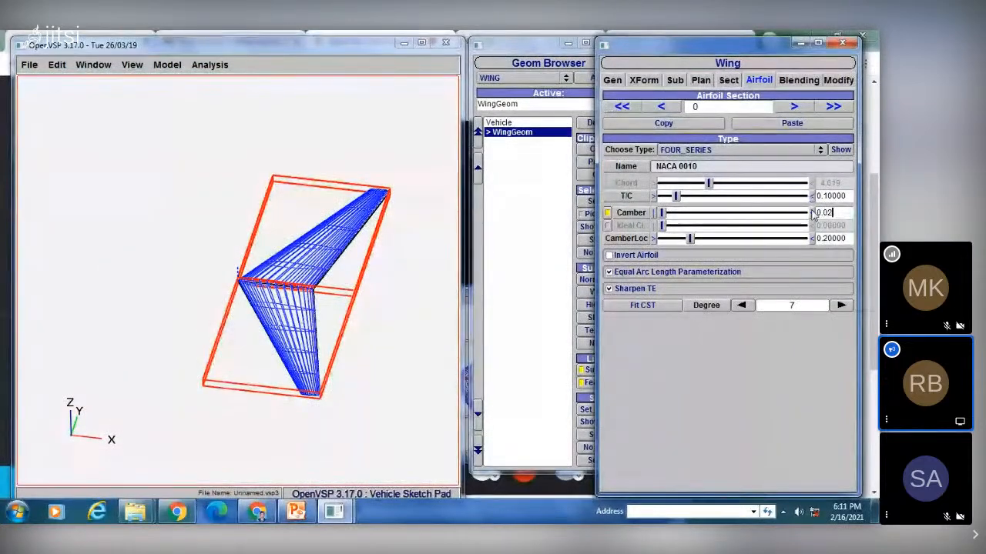
pyautogui.press('Return')
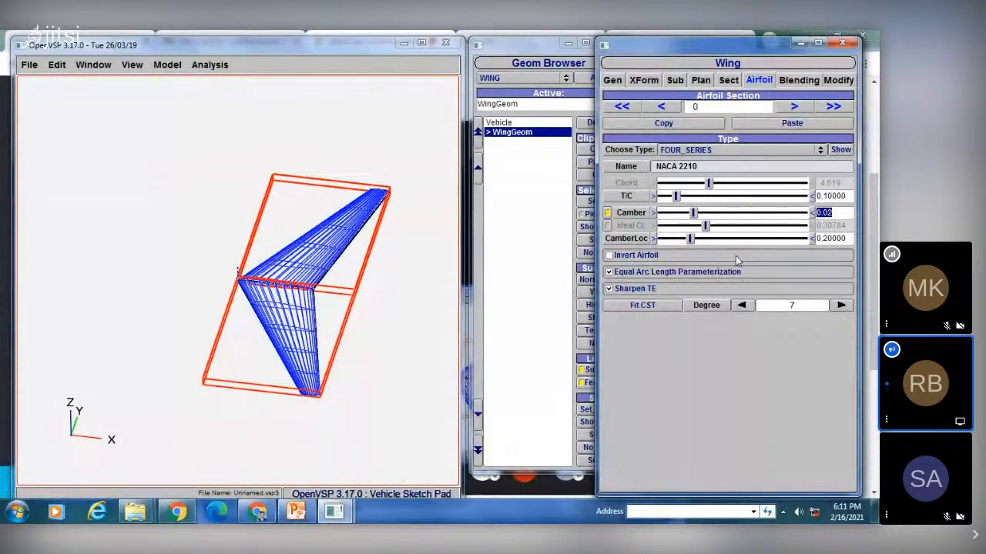
# Step: Check the airfoil's second digit on the PowerPoint slide, and in OpenVSP set the airfoil's camber location to 0.40
pyautogui.click(298, 510)
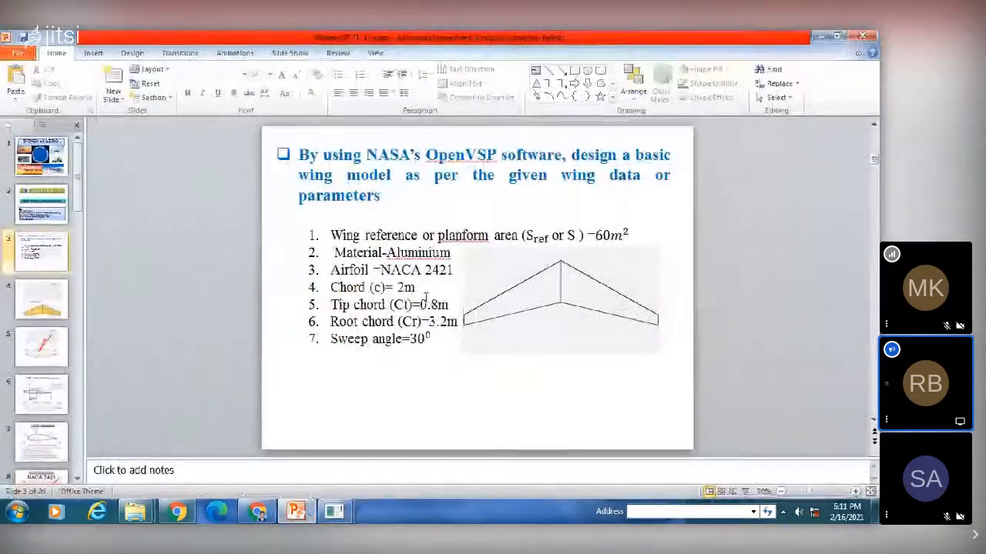
pyautogui.click(439, 269)
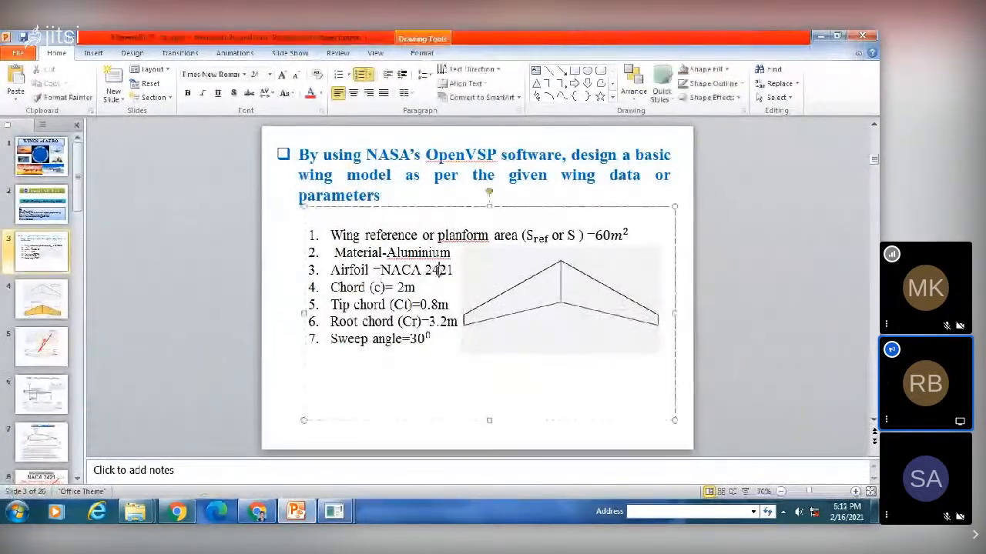
pyautogui.click(472, 444)
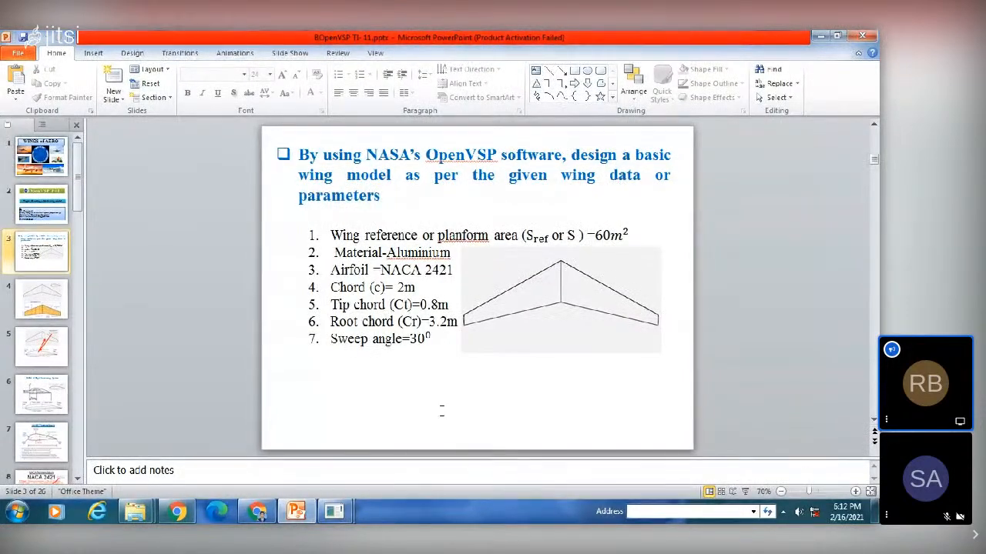
pyautogui.moveTo(333, 511)
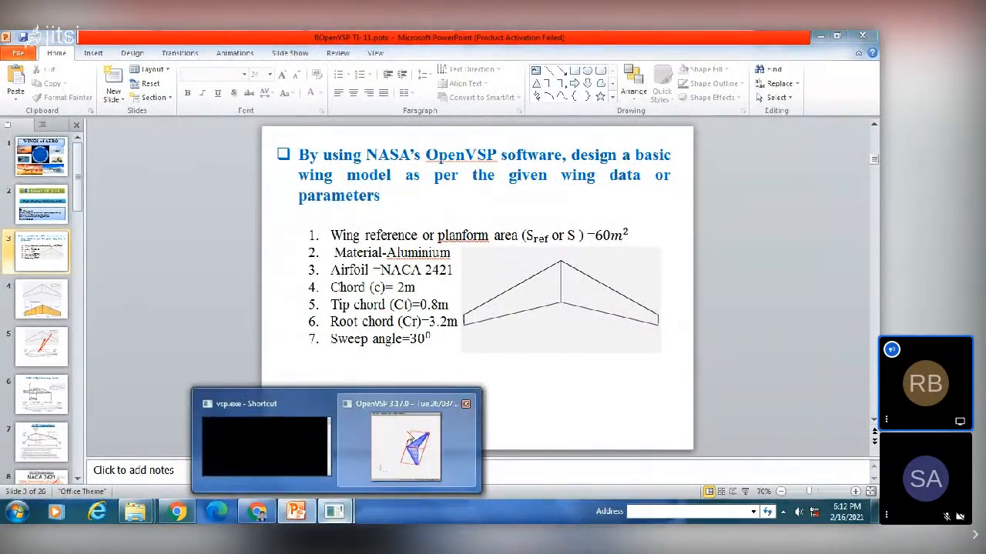
pyautogui.click(410, 439)
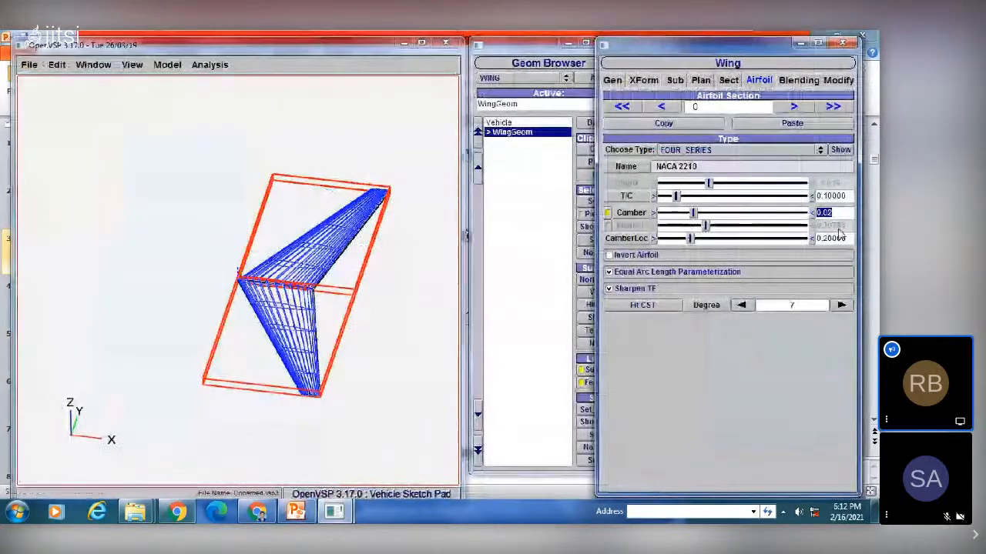
pyautogui.click(835, 238)
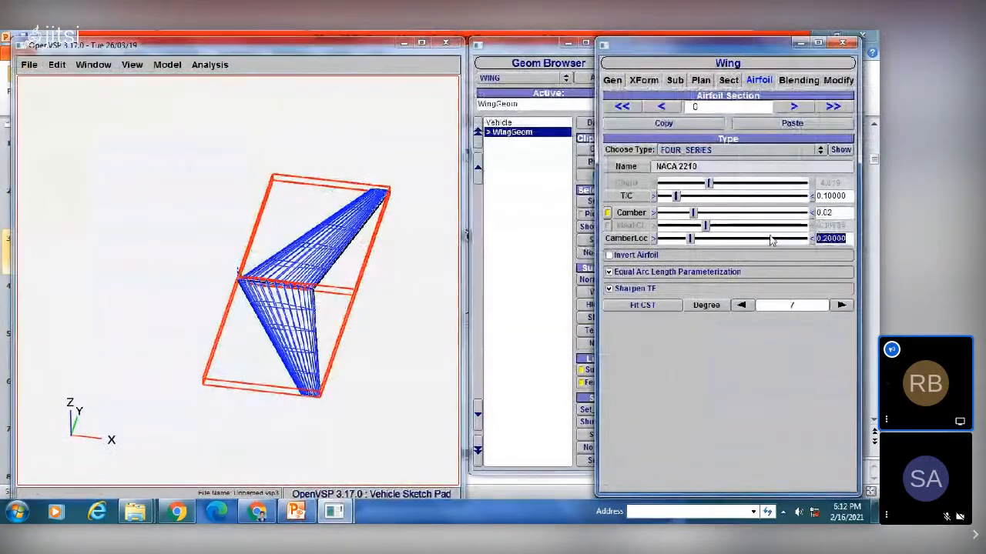
pyautogui.write('0')
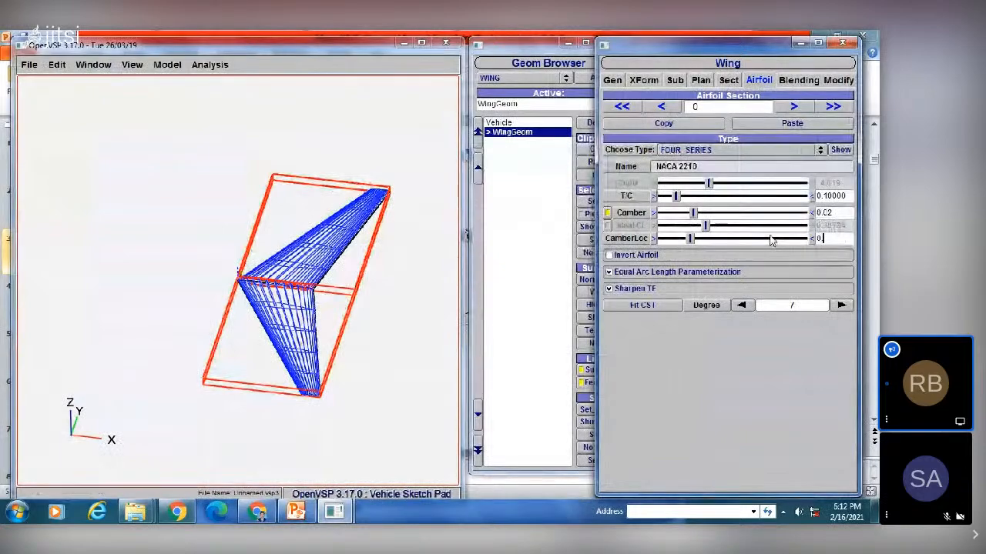
pyautogui.write('.40')
pyautogui.press('Return')
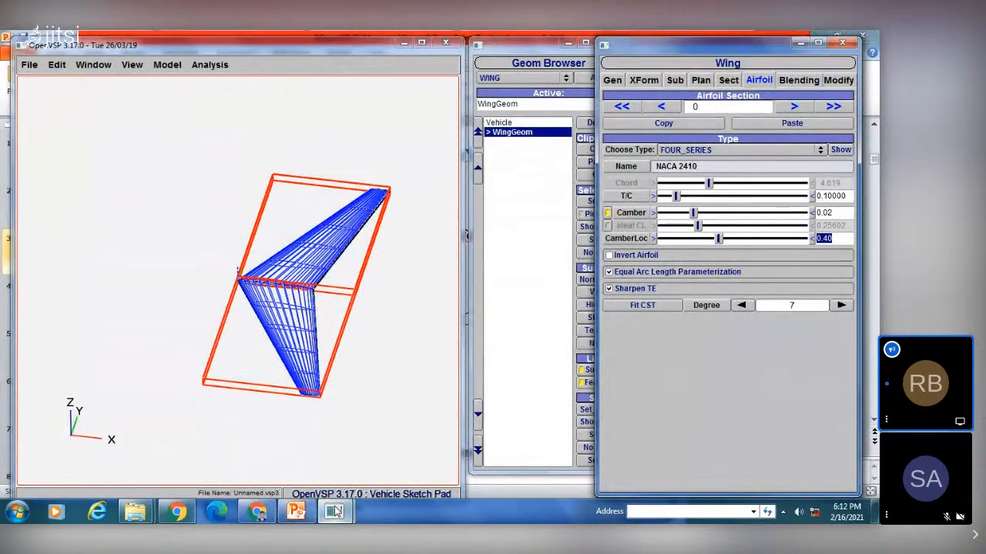
# Step: Switch to PowerPoint and colour the last two digits, 21, of the NACA 2421 airfoil designation red on the wing data slide
pyautogui.click(288, 517)
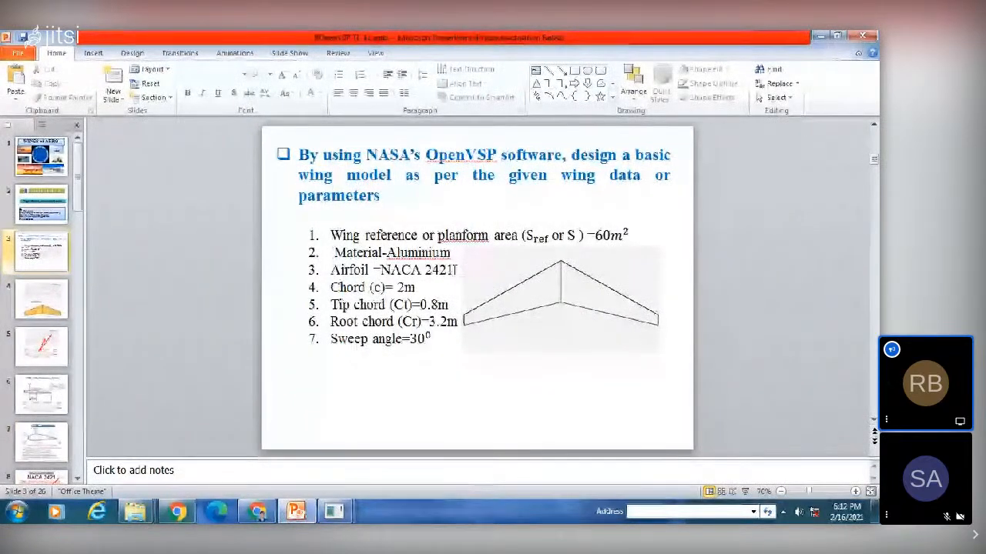
pyautogui.moveTo(456, 269); pyautogui.dragTo(438, 269)
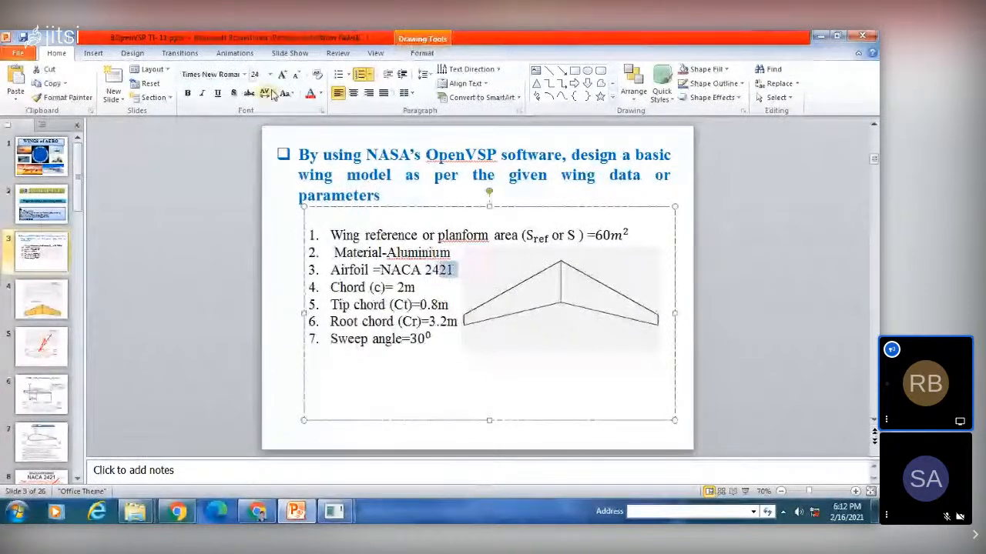
pyautogui.click(310, 93)
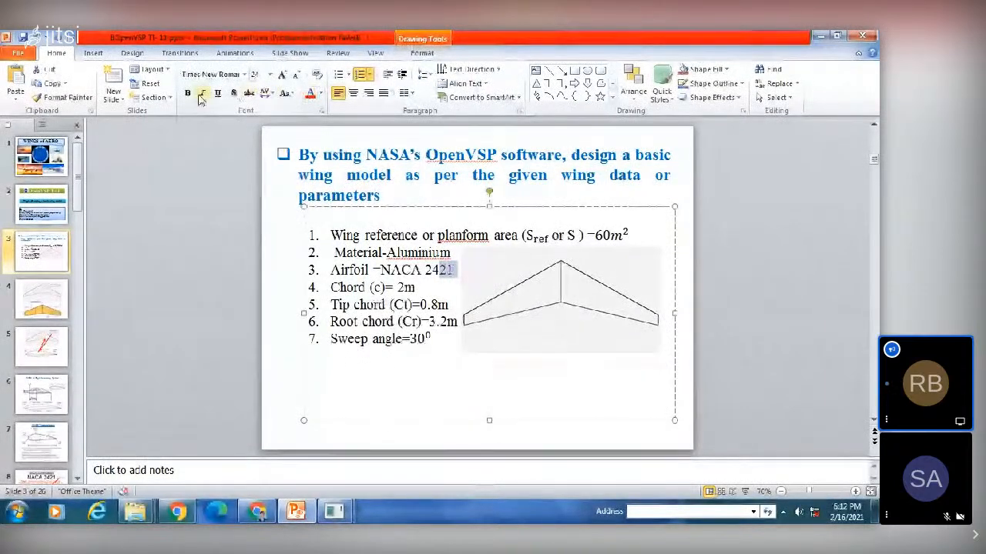
pyautogui.click(403, 440)
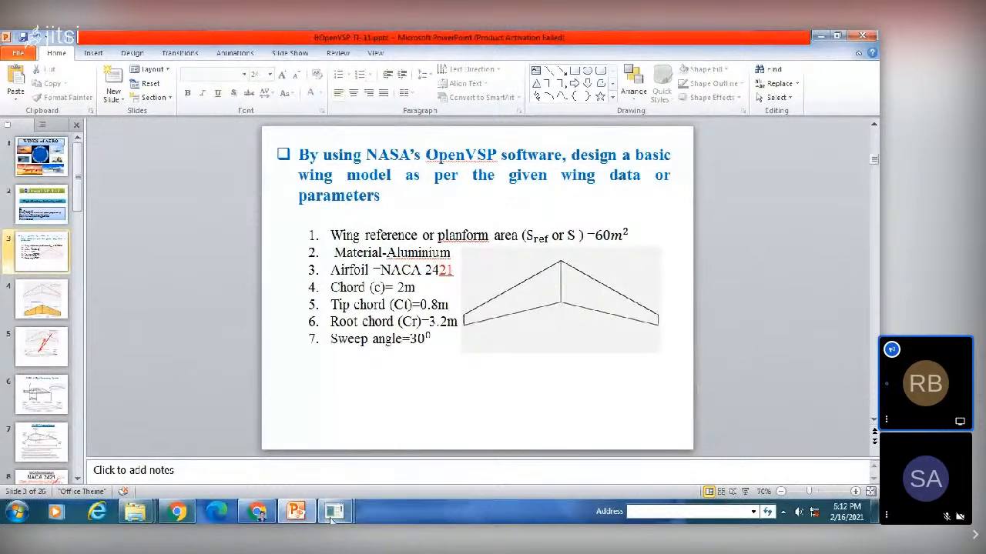
# Step: Switch to OpenVSP and set the thickness-to-chord ratio (T/C) of airfoil section 0 to 0.21
pyautogui.moveTo(335, 517)
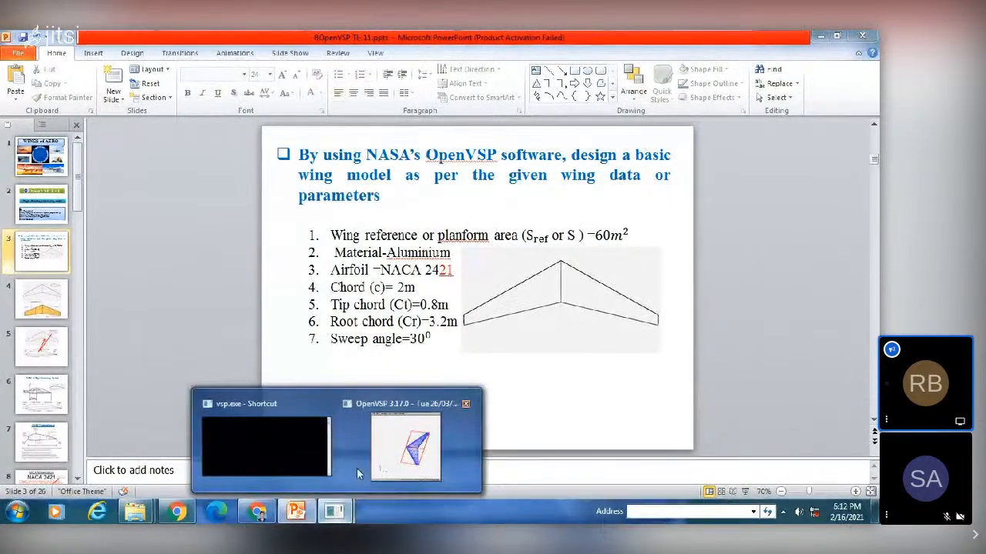
pyautogui.click(405, 440)
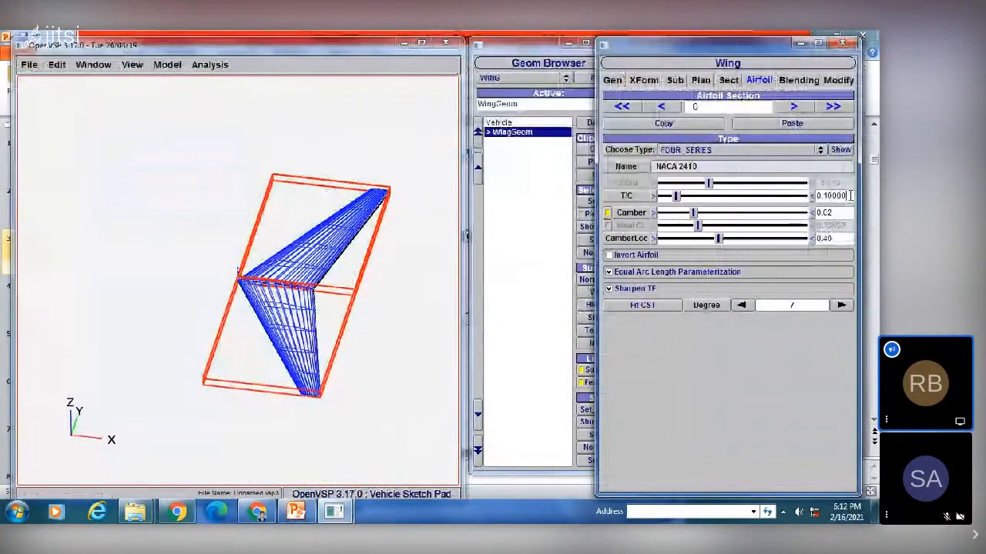
pyautogui.click(850, 196)
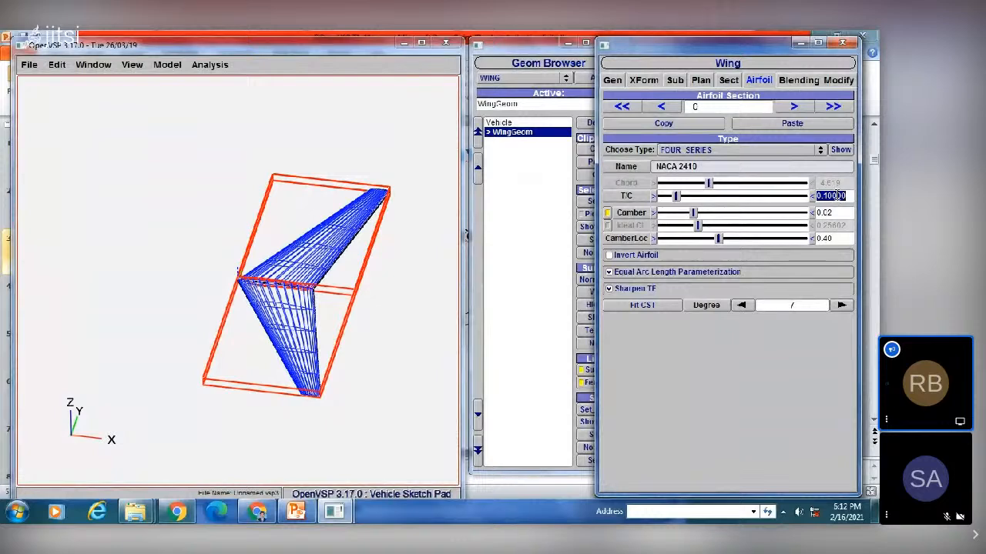
pyautogui.write('0.2')
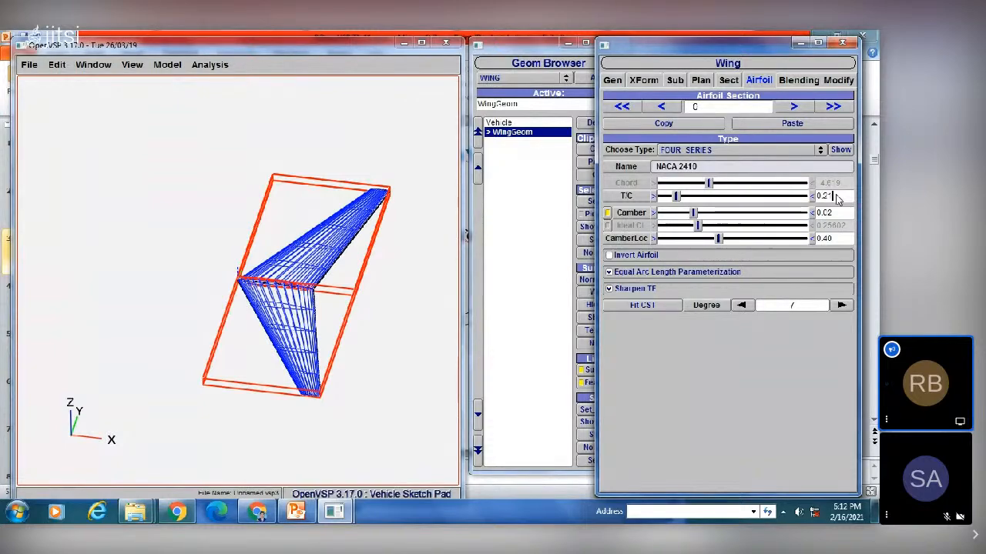
pyautogui.write('1')
pyautogui.press('Return')
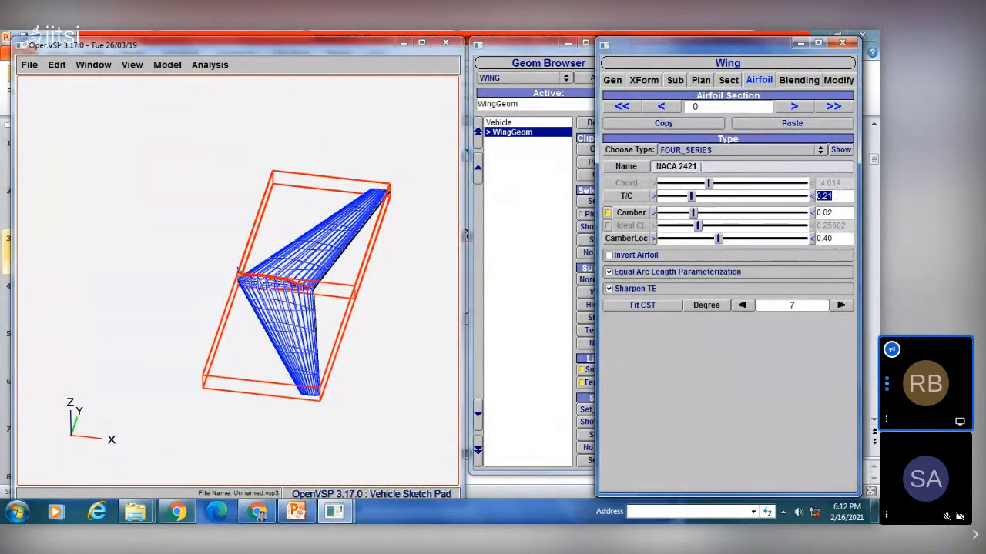
pyautogui.click(837, 197)
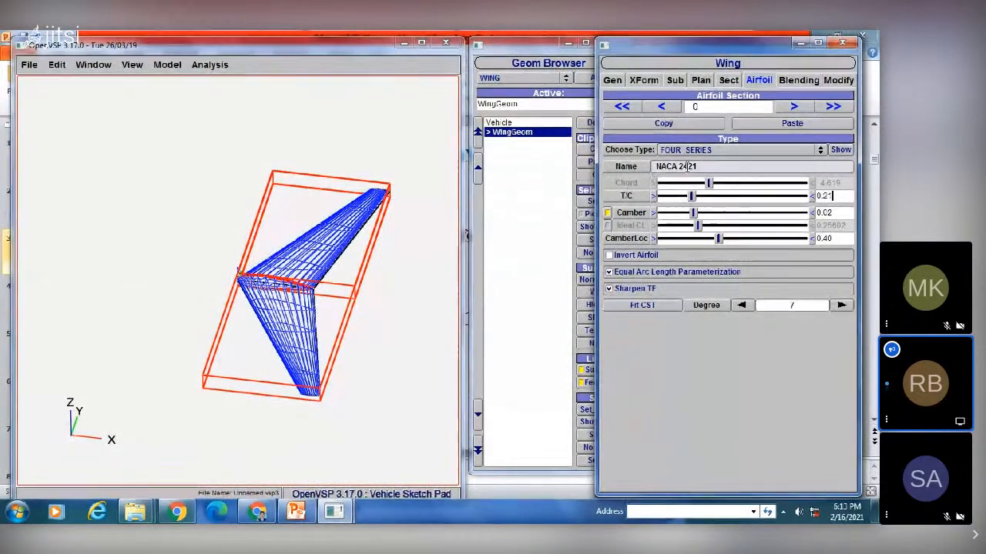
# Step: Compare the airfoil designation and chord data on the PowerPoint slide with the wing's airfoil settings in OpenVSP
pyautogui.click(296, 512)
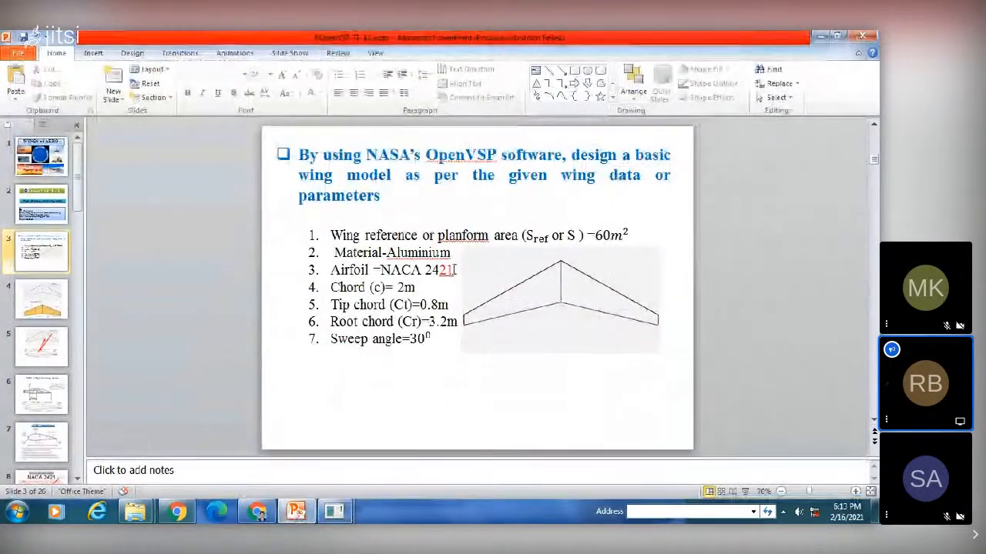
pyautogui.doubleClick(427, 270)
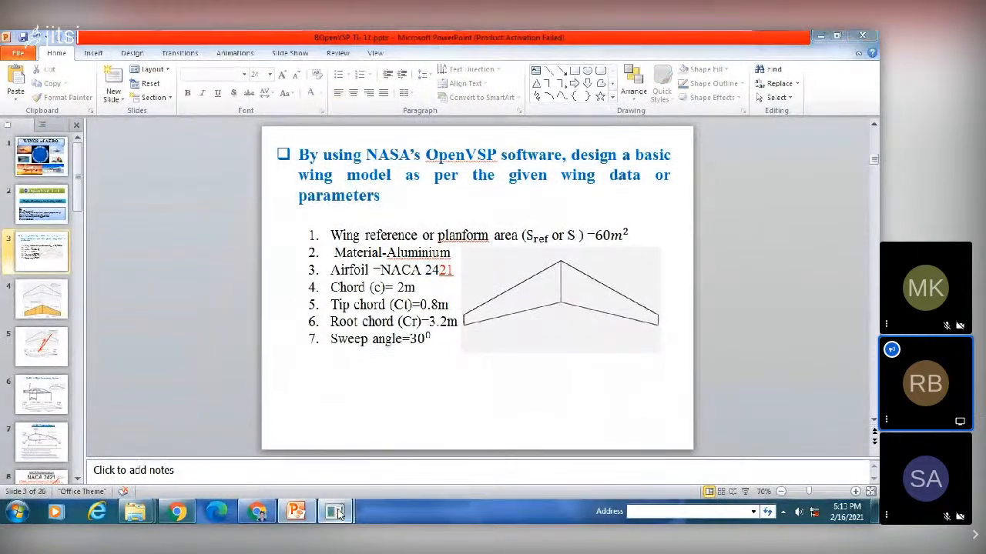
pyautogui.moveTo(334, 512)
pyautogui.click(418, 443)
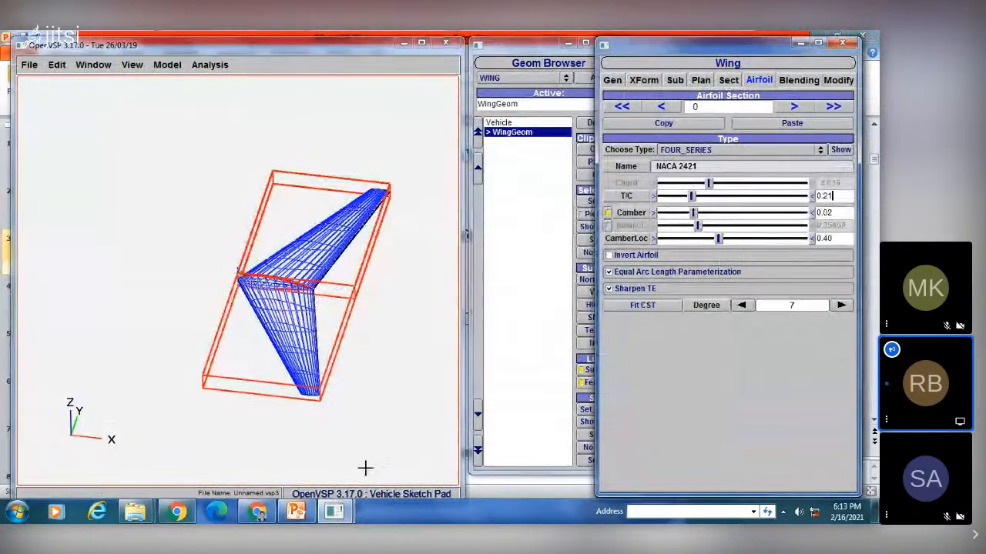
pyautogui.moveTo(333, 512)
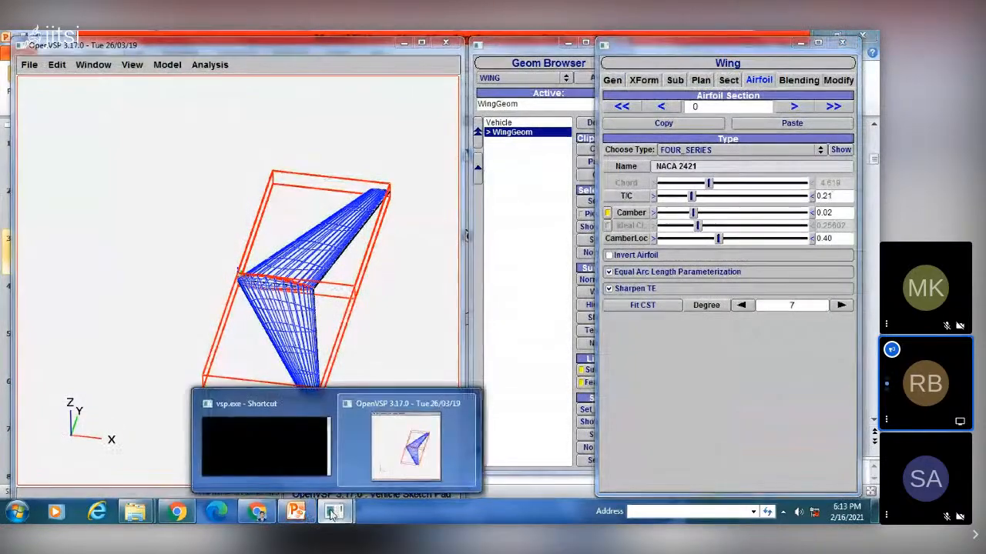
pyautogui.click(365, 446)
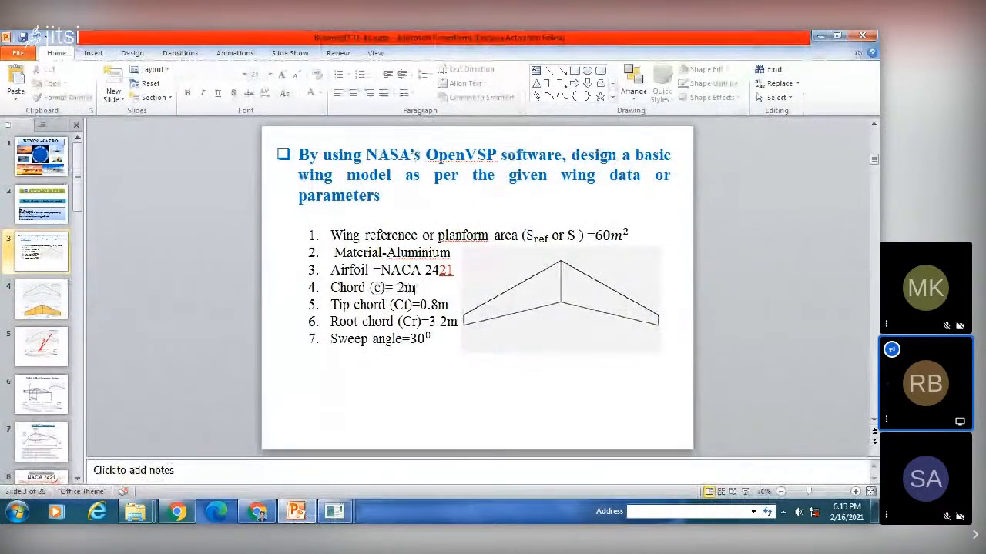
pyautogui.moveTo(337, 514)
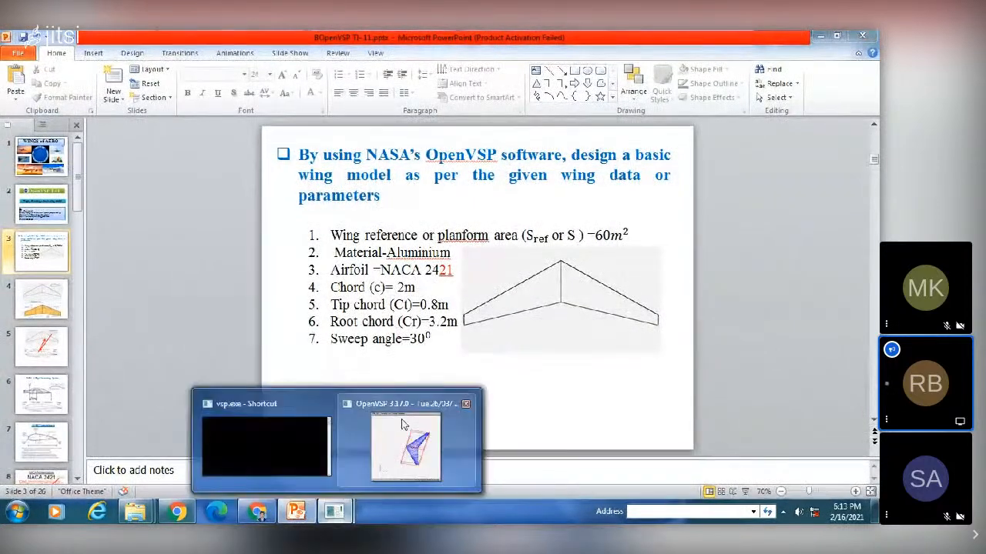
pyautogui.click(405, 445)
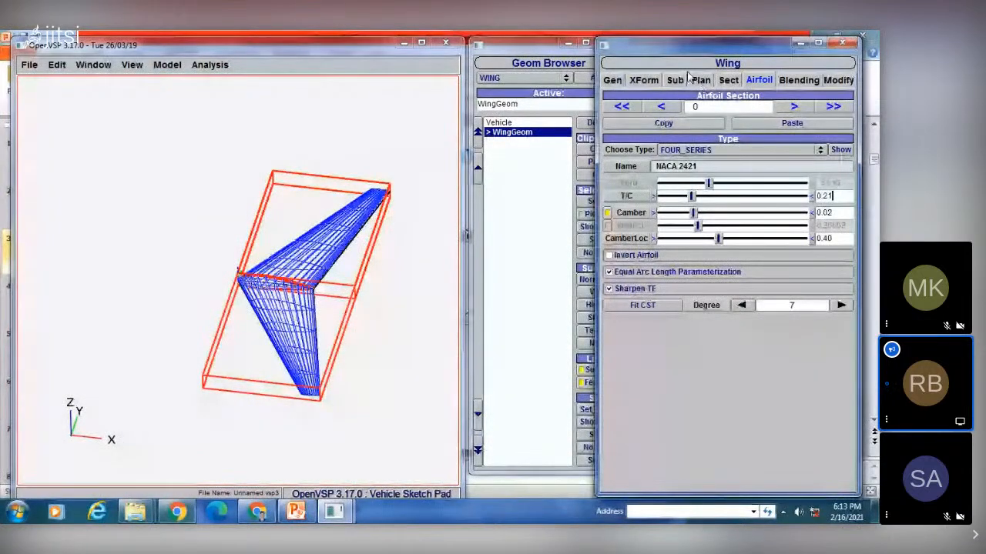
# Step: Check the chord on the PowerPoint wing data slide, and in OpenVSP set the wing's total planform chord to 2
pyautogui.click(697, 80)
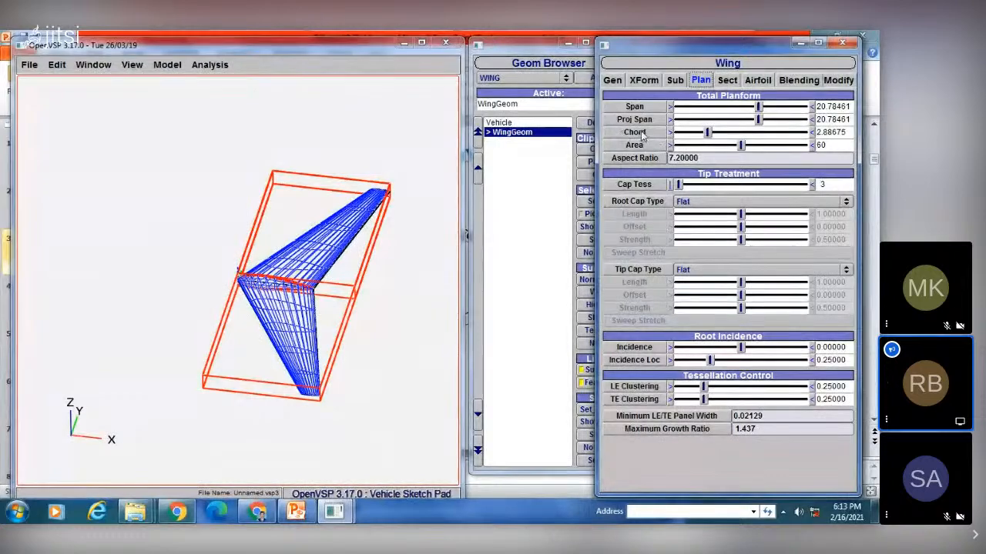
pyautogui.doubleClick(848, 131)
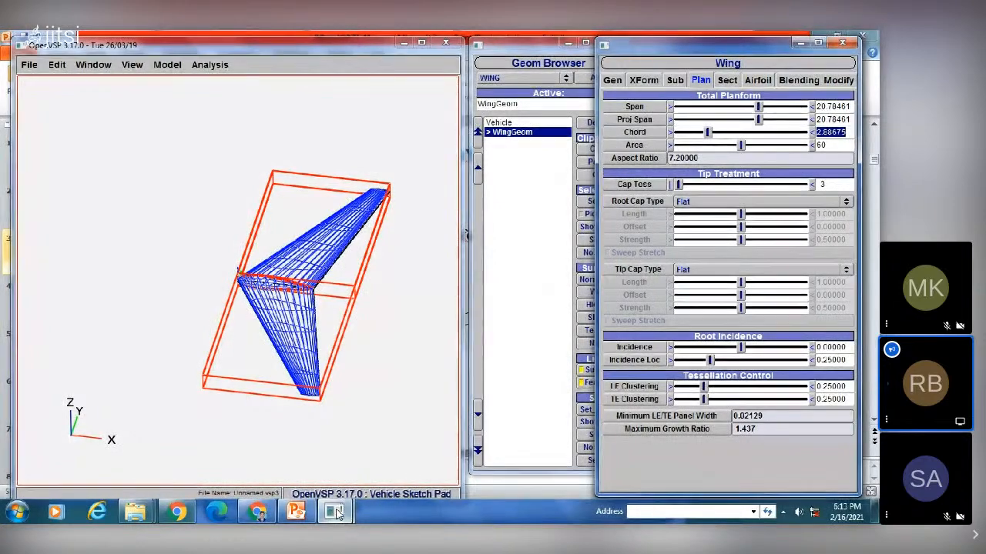
pyautogui.click(296, 511)
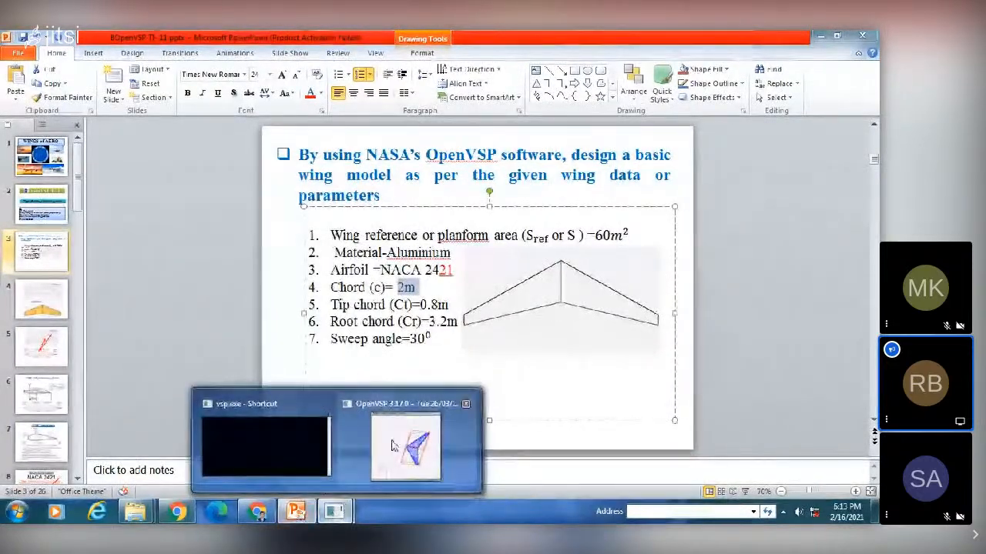
pyautogui.click(393, 445)
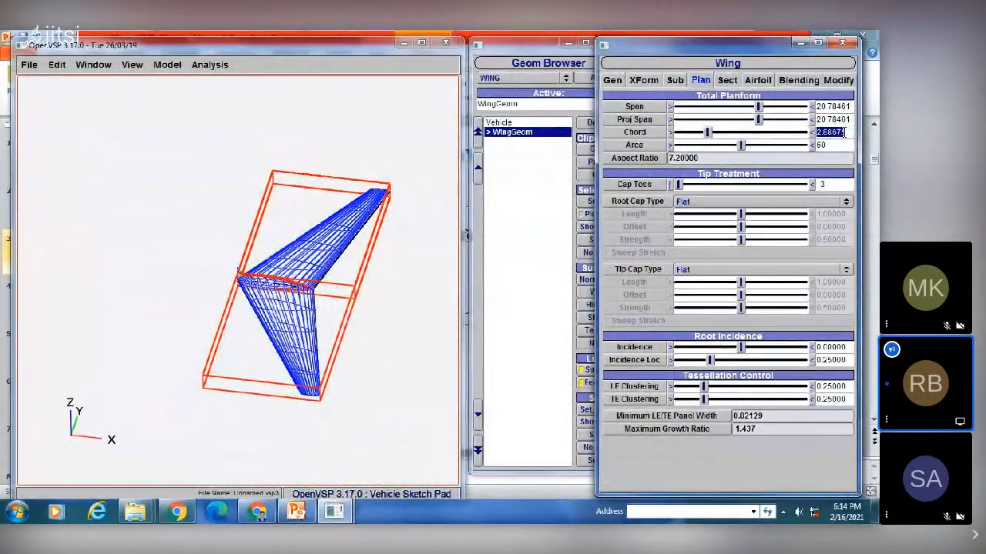
pyautogui.write('2')
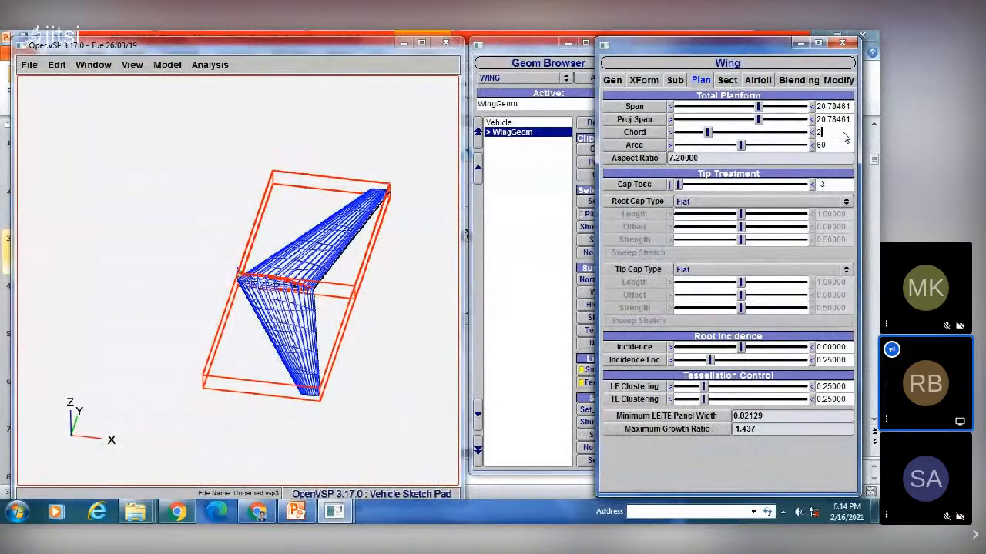
pyautogui.press('Return')
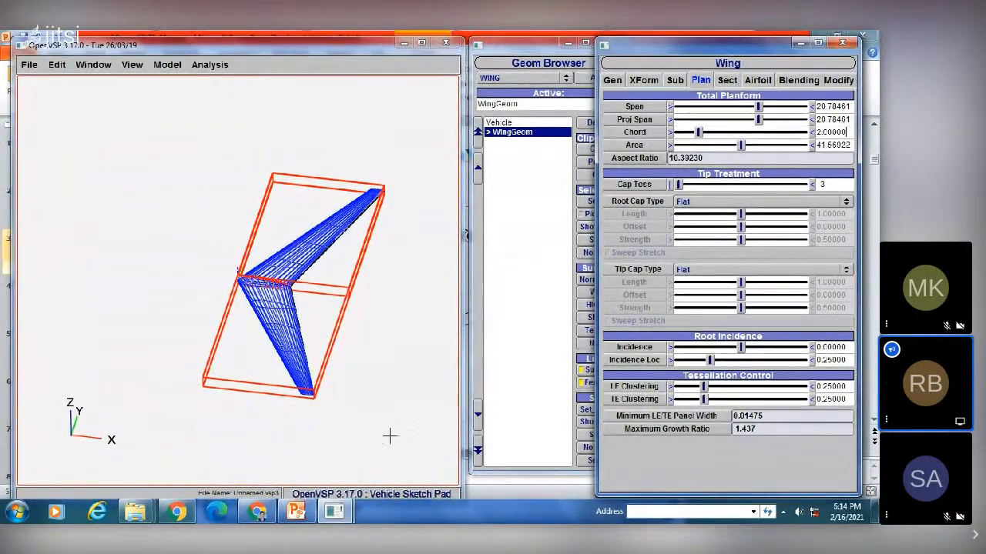
# Step: Switch to PowerPoint and make the tip chord line, Ct = 0.8 m, bold, underlined and red on the wing data slide
pyautogui.click(305, 511)
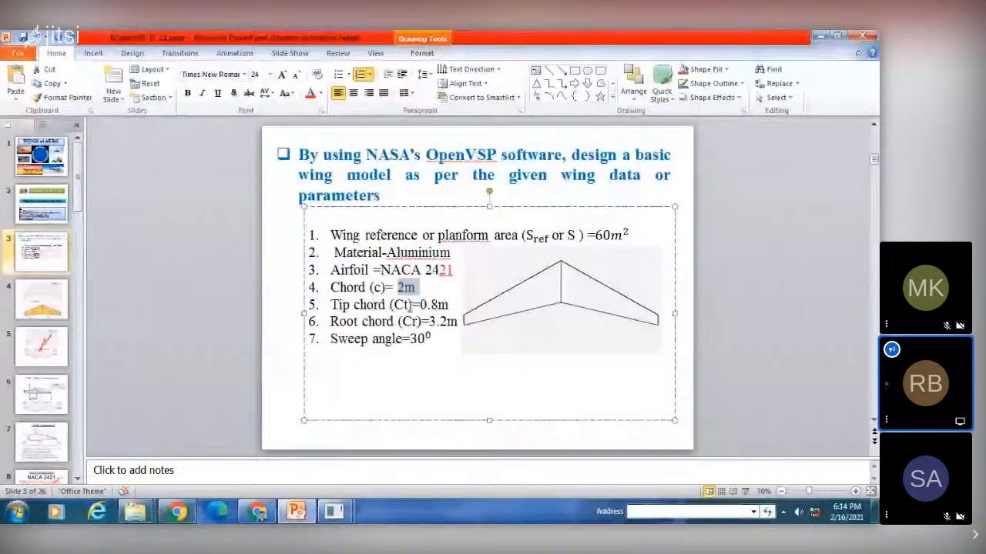
pyautogui.moveTo(448, 305); pyautogui.dragTo(345, 305)
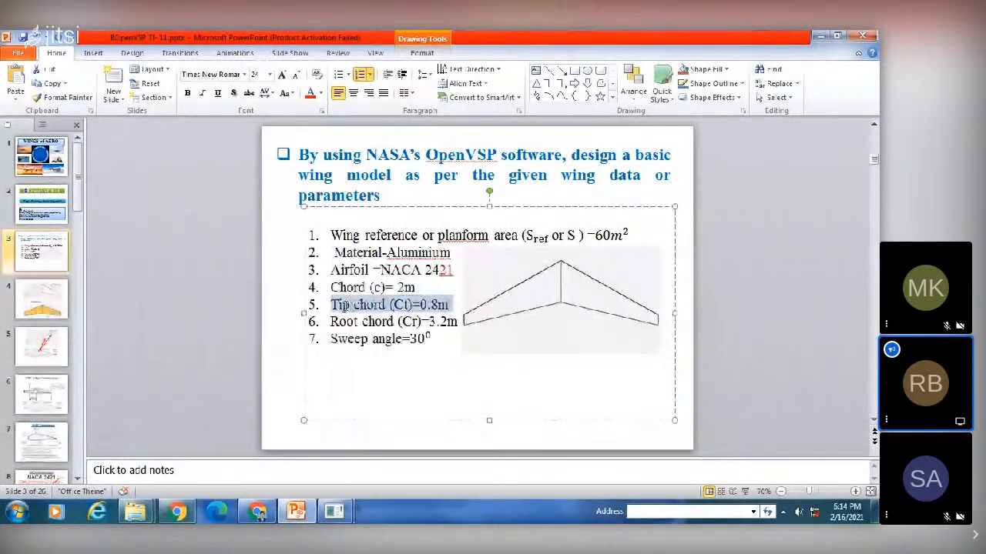
pyautogui.click(187, 93)
pyautogui.click(218, 93)
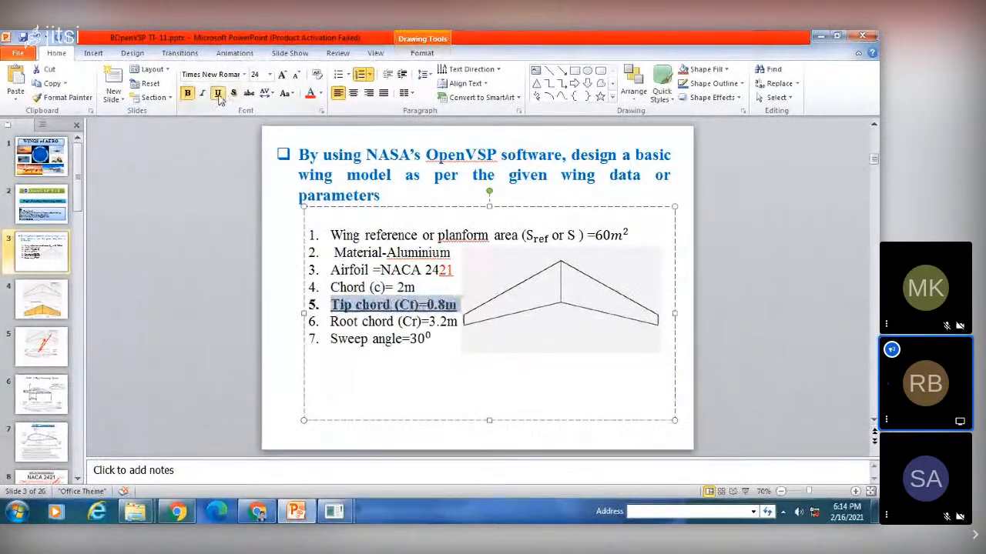
pyautogui.click(310, 93)
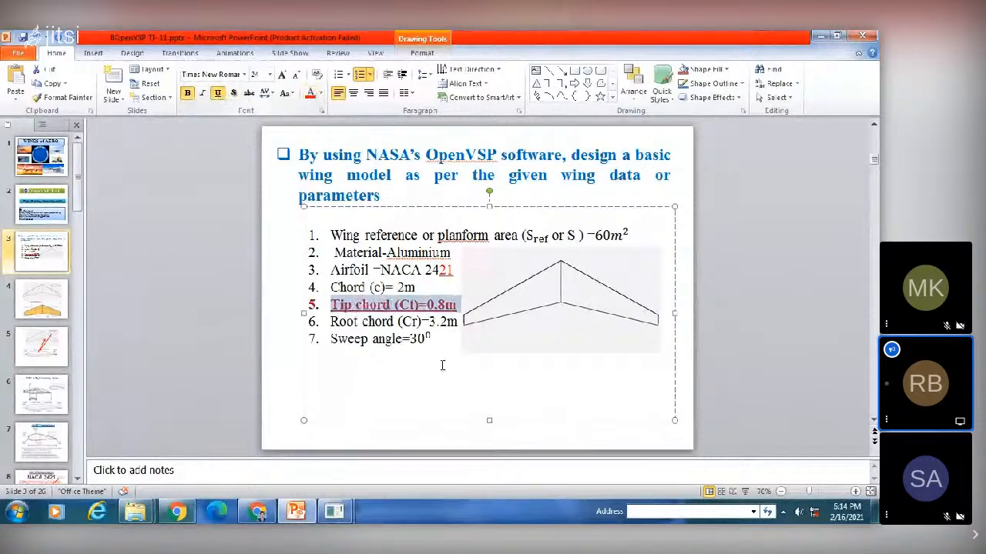
pyautogui.click(443, 432)
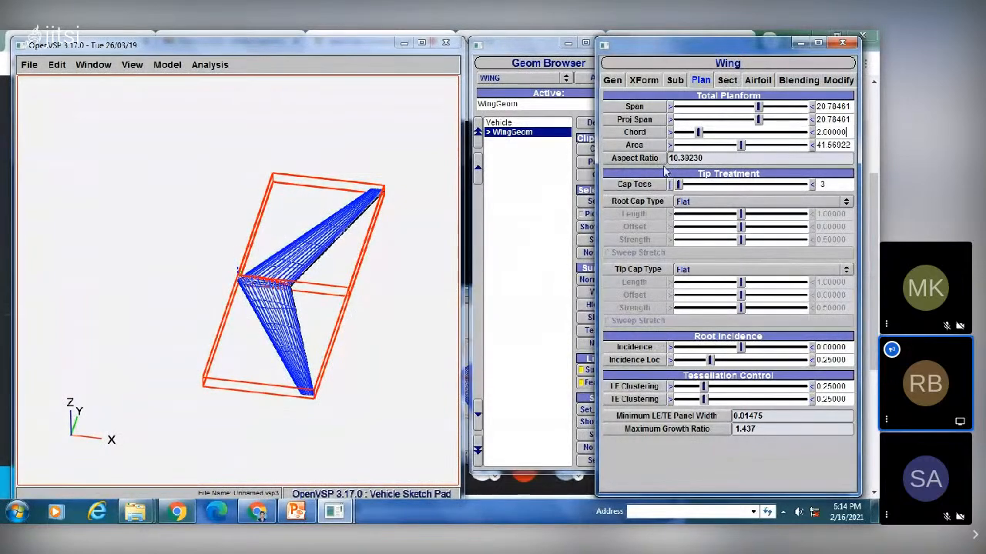
# Step: Compare the tip chord on the PowerPoint slide with wing section 1 in OpenVSP, and set the section's tip chord (Tip C) to 0.8
pyautogui.click(726, 82)
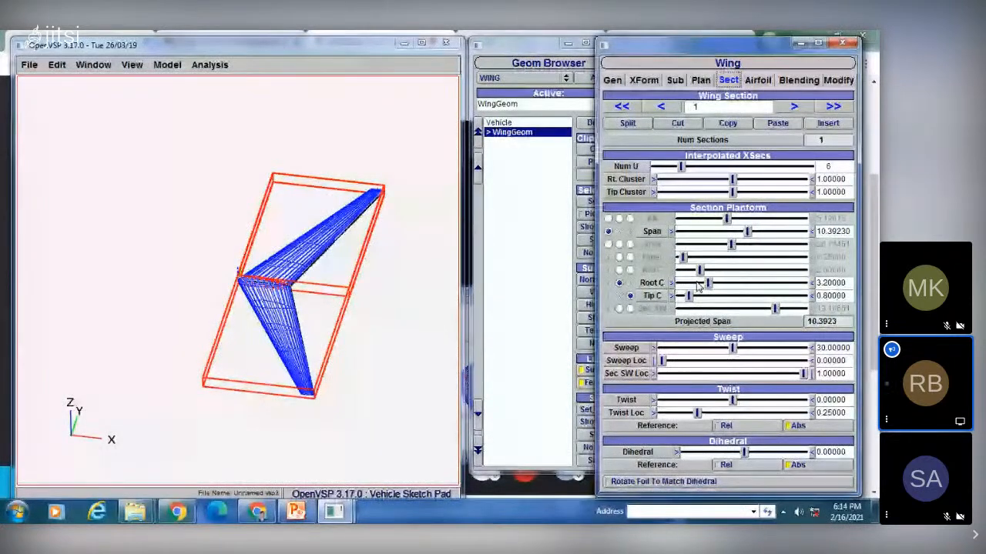
pyautogui.moveTo(260, 247); pyautogui.dragTo(251, 286)
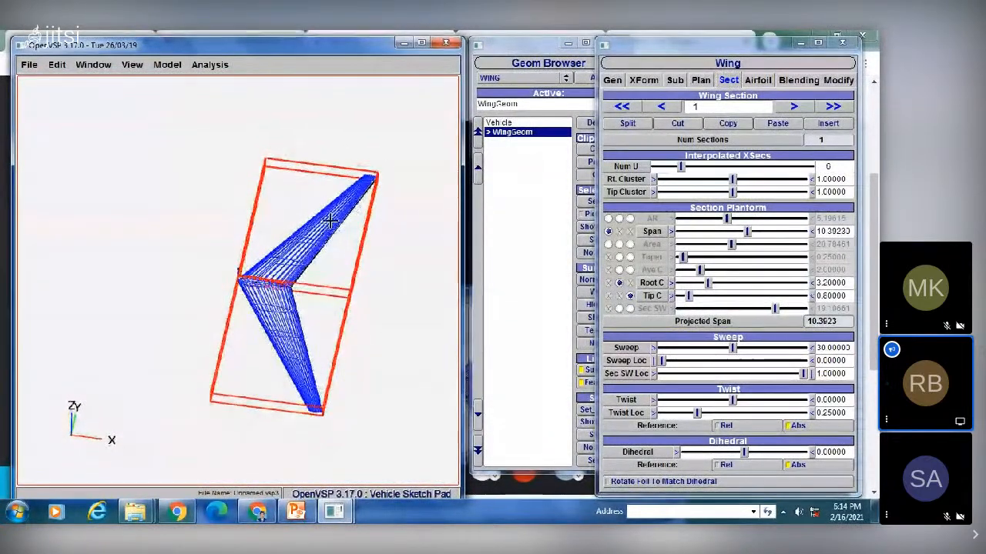
pyautogui.click(297, 512)
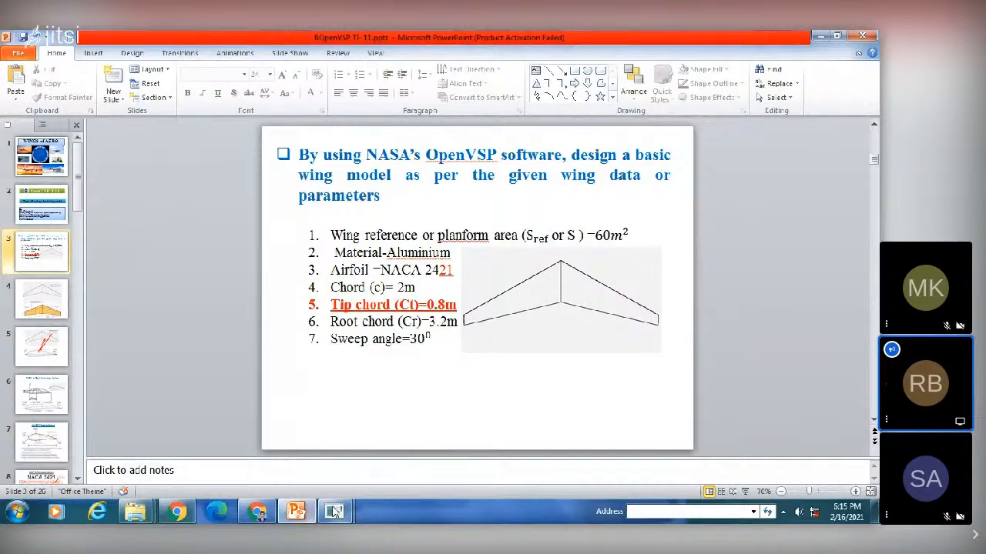
pyautogui.click(297, 513)
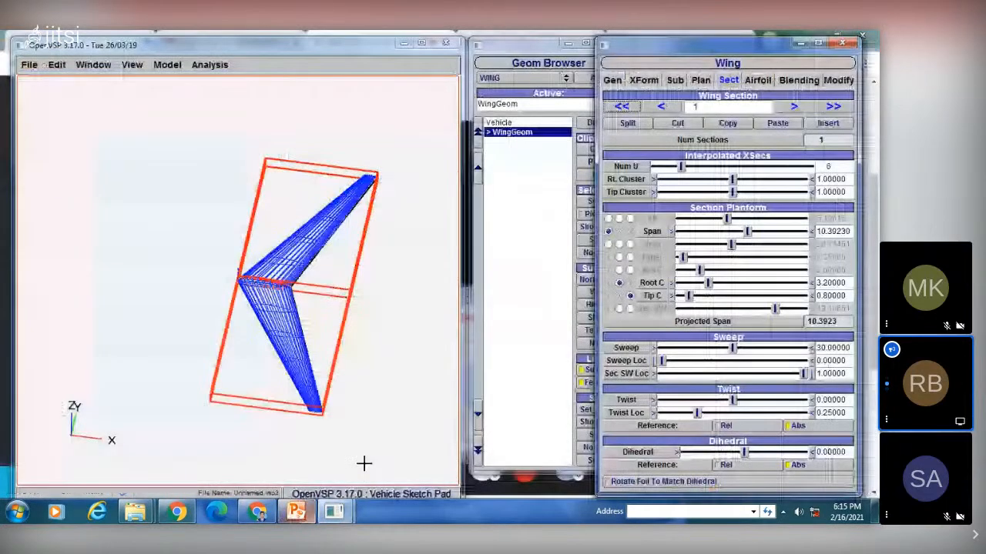
pyautogui.moveTo(363, 462); pyautogui.dragTo(286, 244)
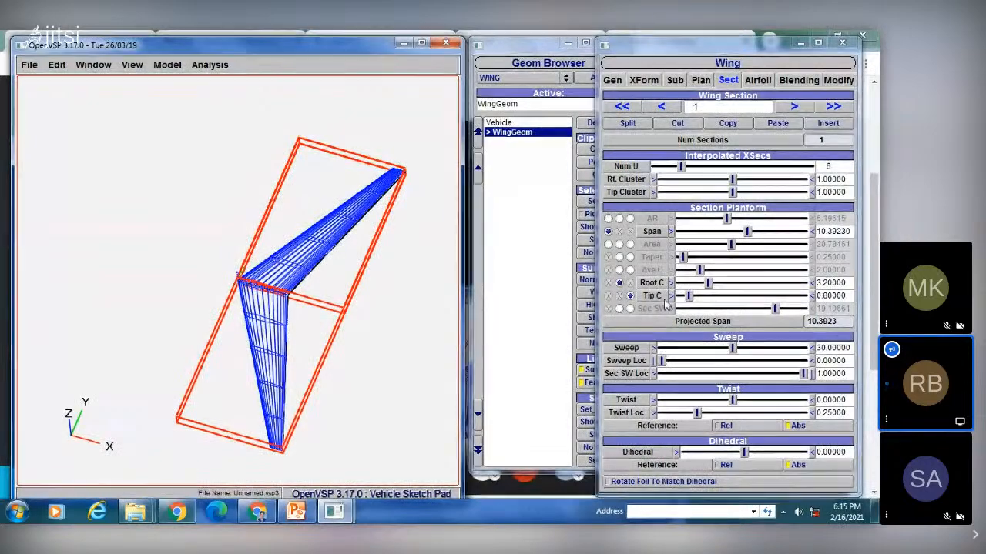
pyautogui.click(298, 511)
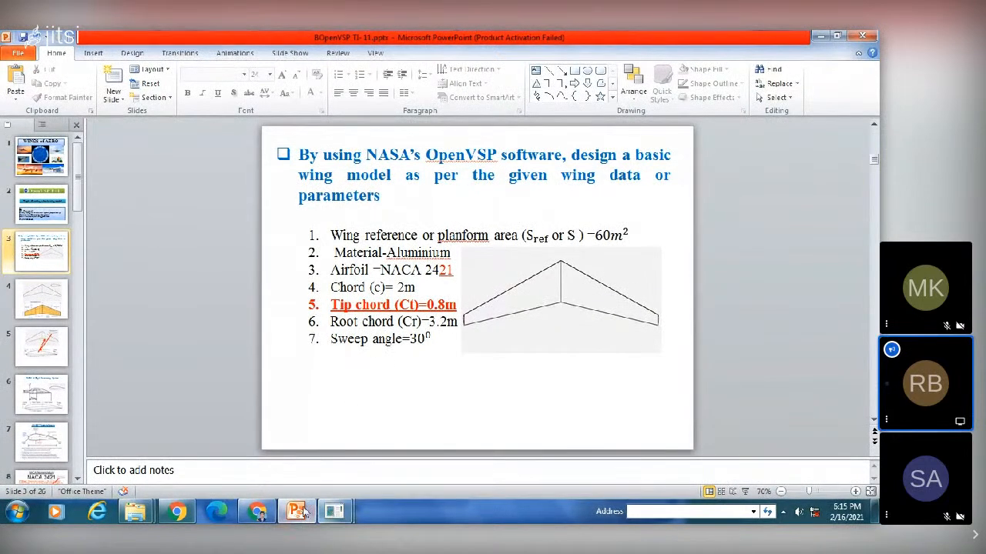
pyautogui.moveTo(337, 512)
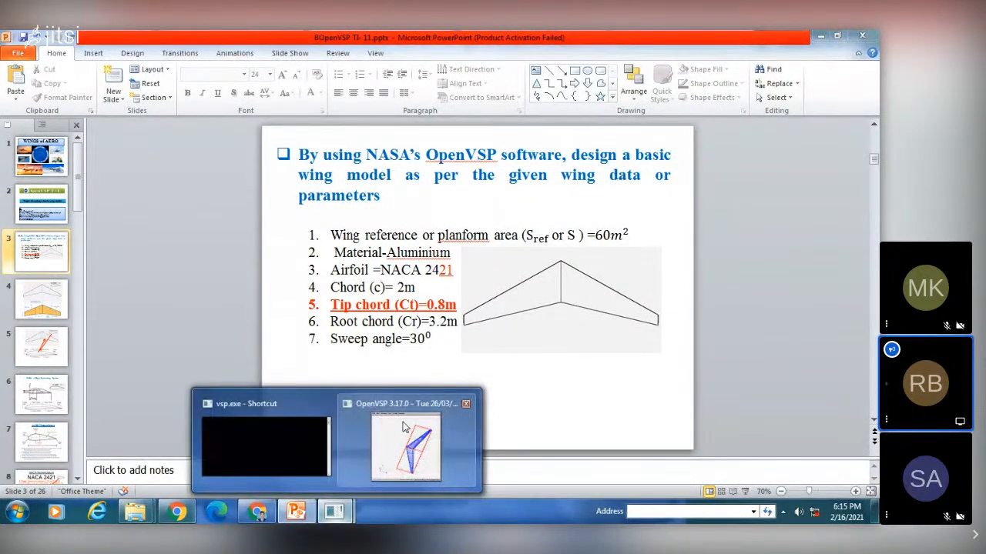
pyautogui.click(404, 428)
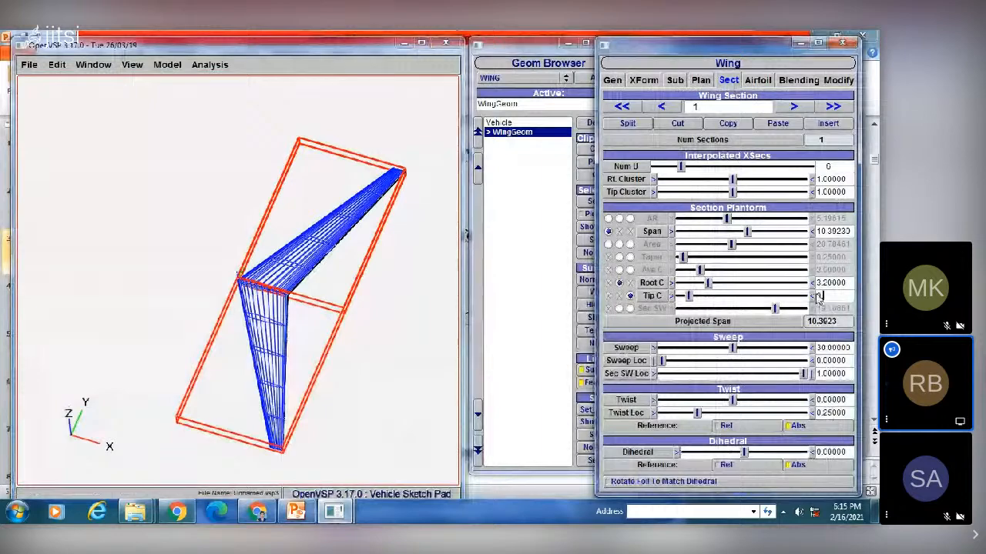
pyautogui.click(818, 297)
pyautogui.write('0.8')
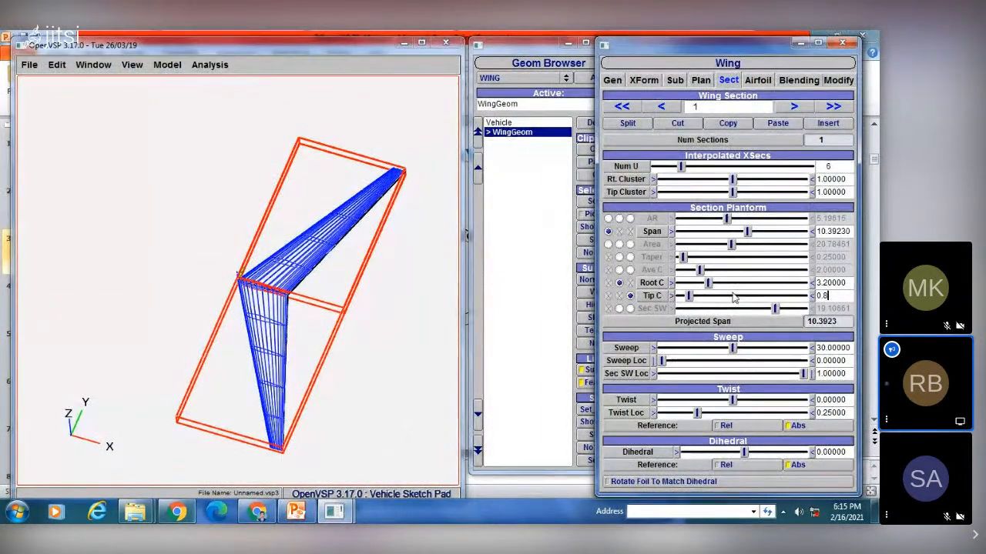
pyautogui.press('Return')
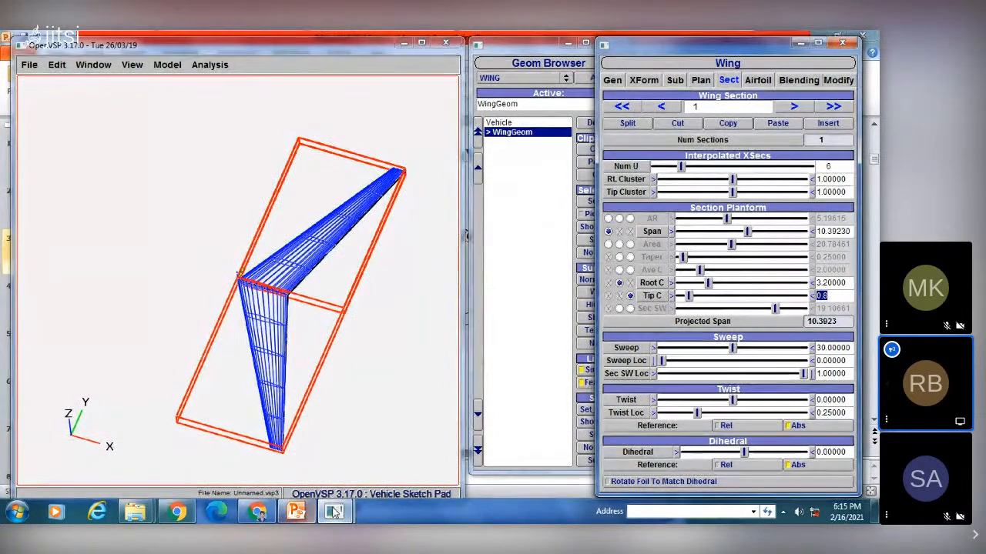
# Step: Check the root chord on the PowerPoint wing data slide and planform diagram, and in OpenVSP set section 1's root chord (Root C) to 3.2
pyautogui.click(296, 511)
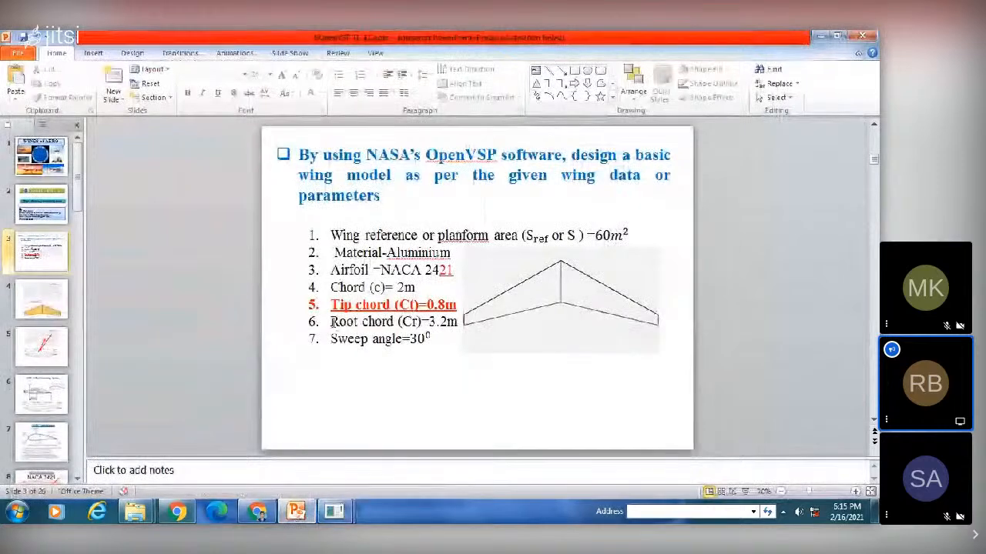
pyautogui.moveTo(352, 324); pyautogui.dragTo(434, 322)
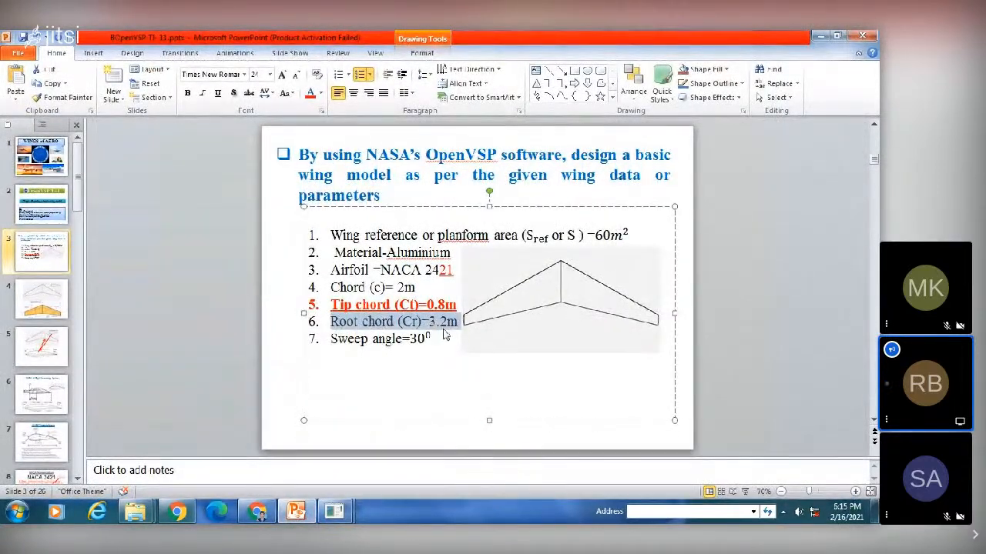
pyautogui.click(432, 441)
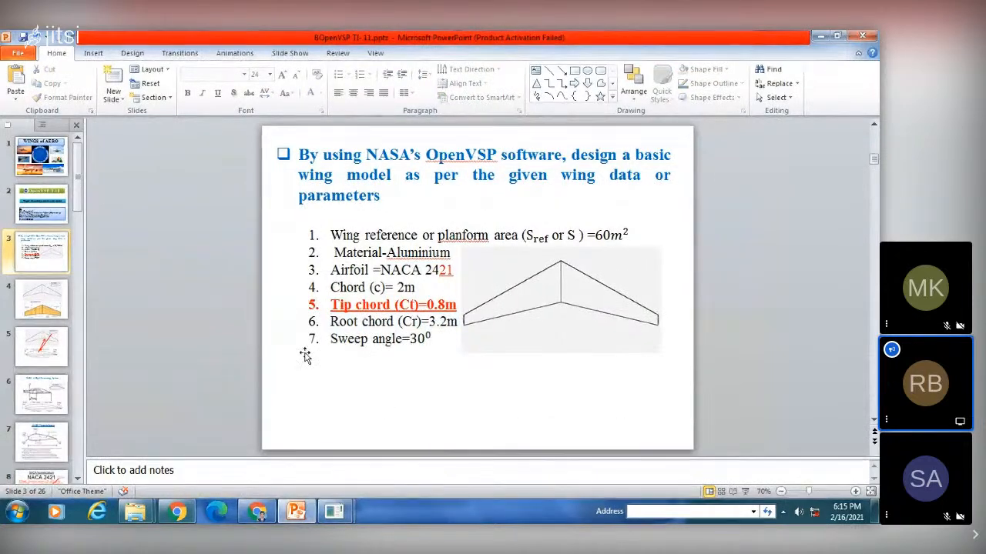
pyautogui.click(79, 288)
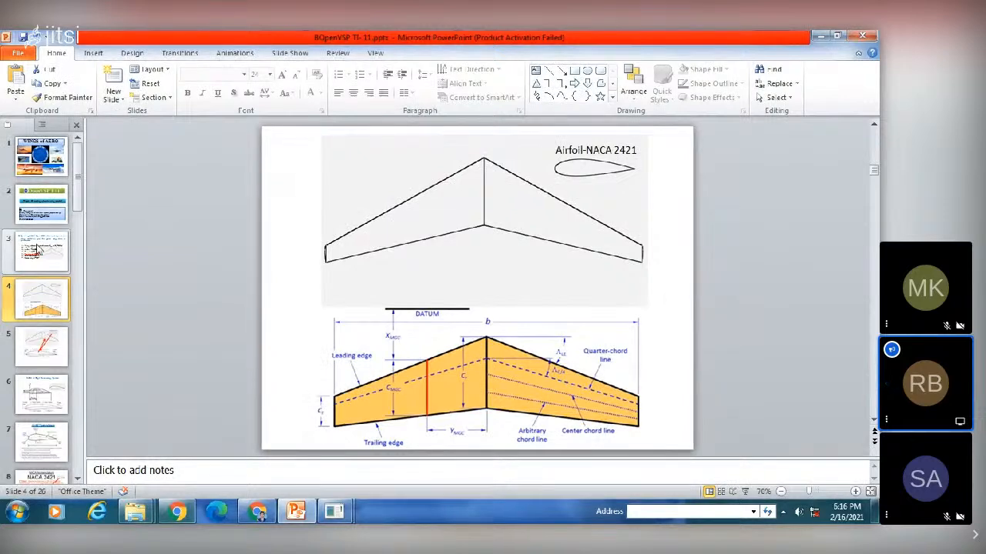
pyautogui.click(38, 248)
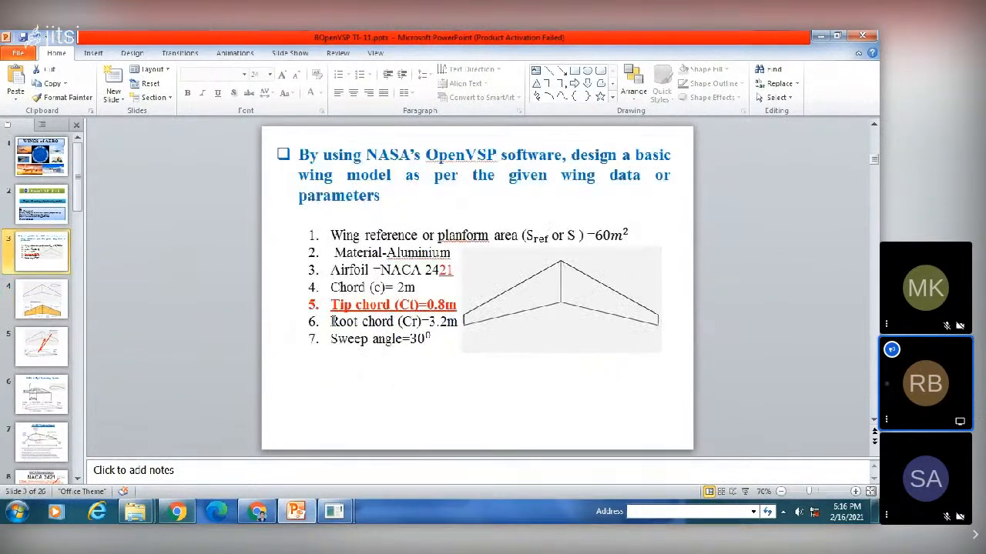
pyautogui.moveTo(330, 322); pyautogui.dragTo(446, 327)
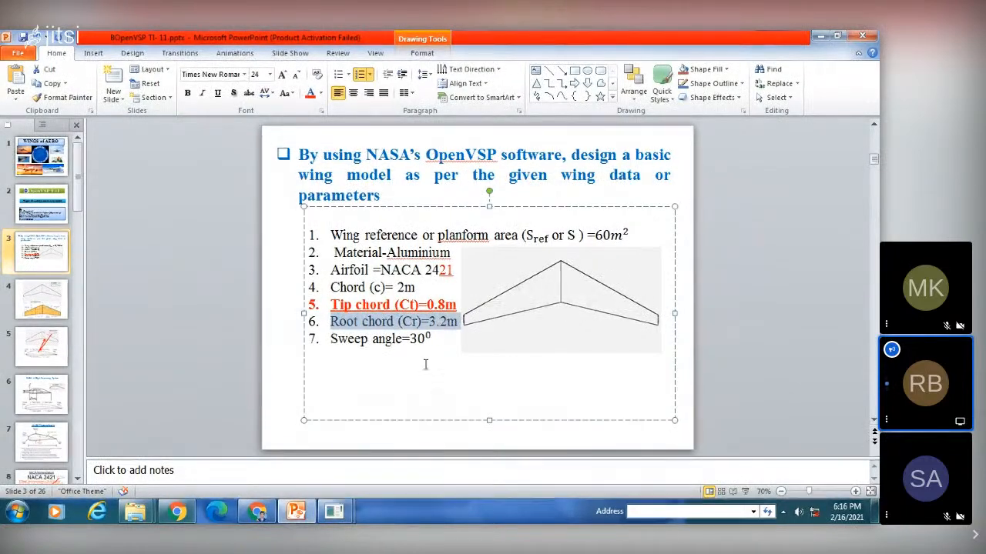
pyautogui.moveTo(333, 511)
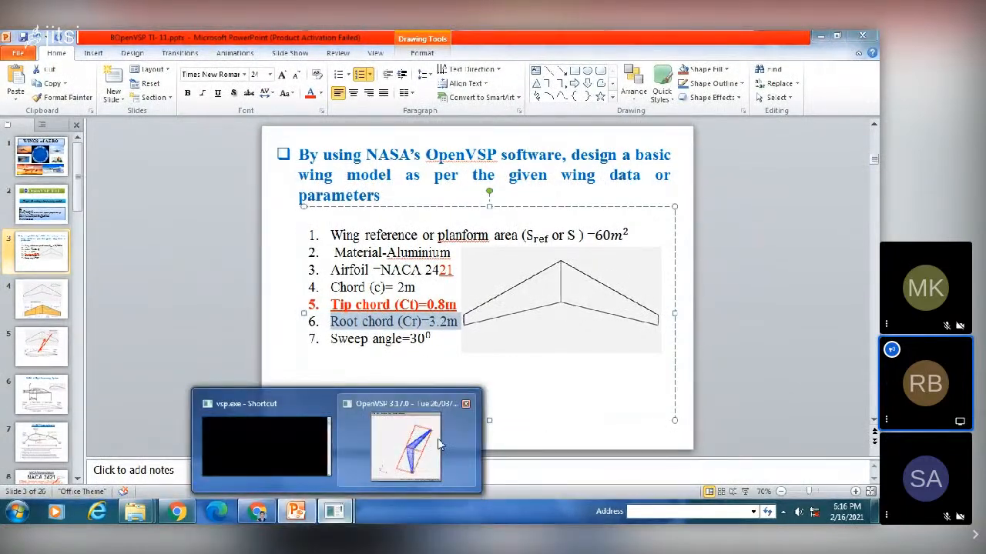
pyautogui.click(439, 444)
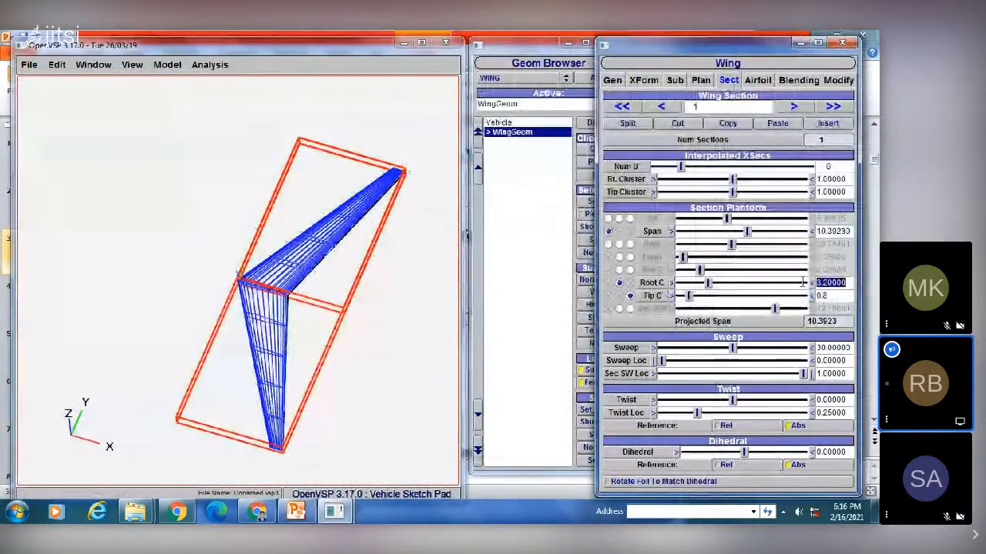
pyautogui.write('3')
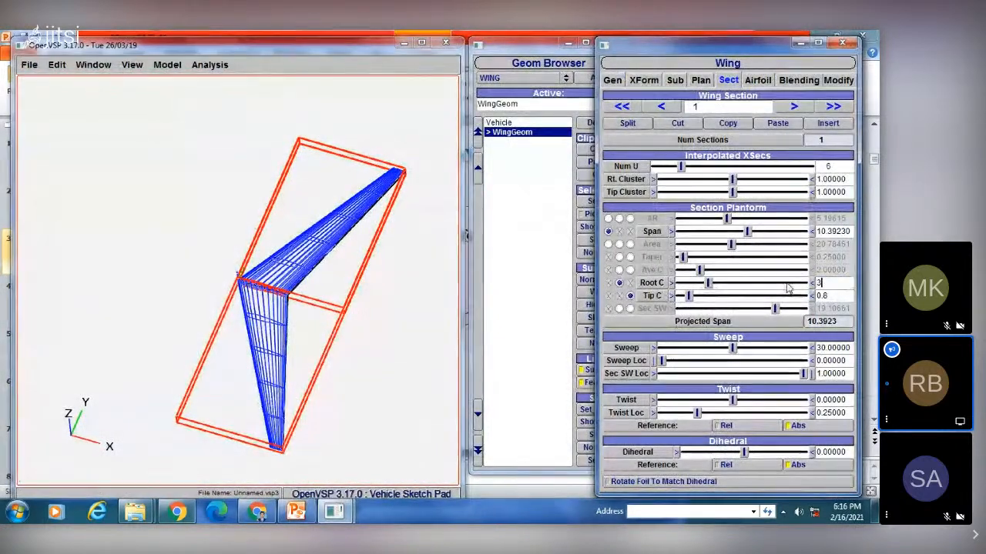
pyautogui.write('.2')
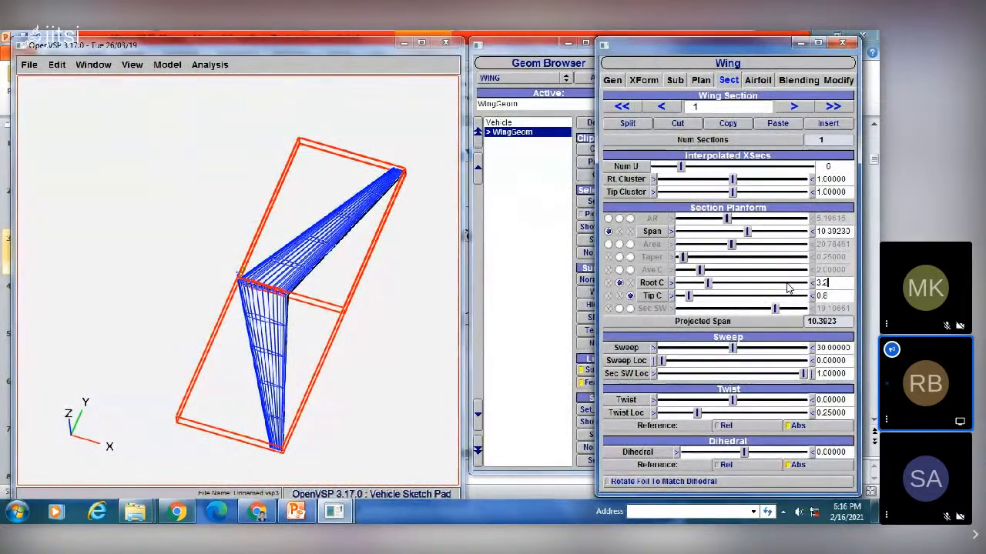
pyautogui.press('Return')
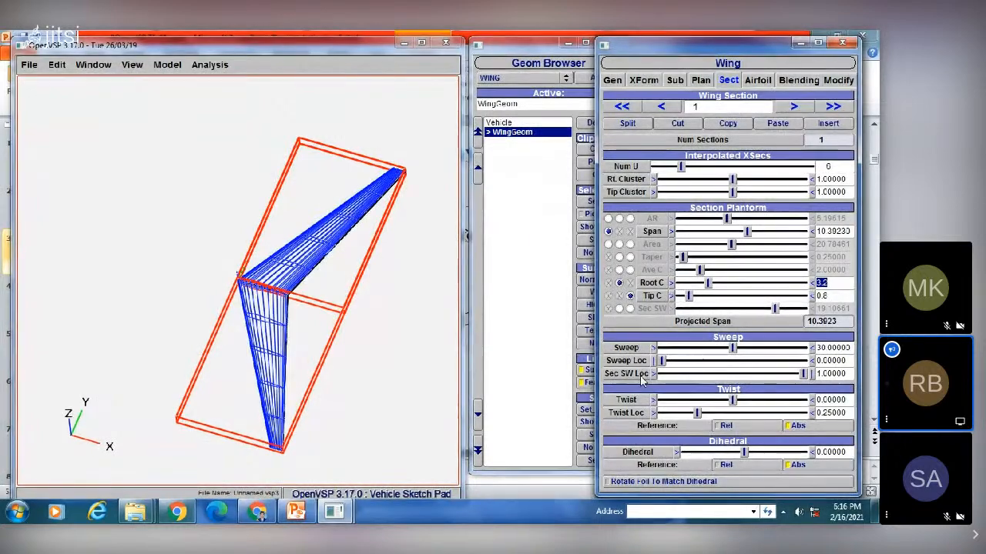
# Step: Check the sweep angle on the PowerPoint wing data slide, and in OpenVSP set section 1's sweep to 30
pyautogui.click(298, 510)
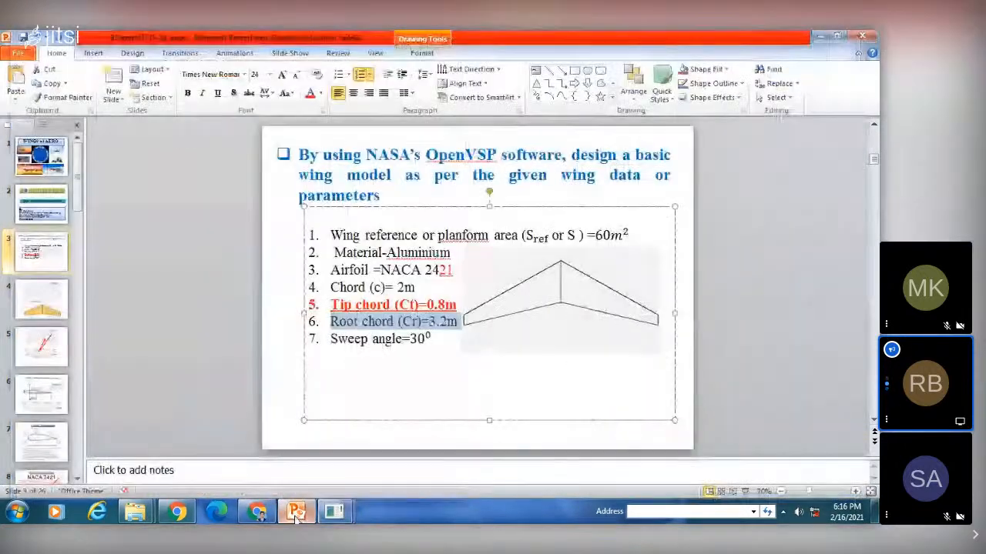
pyautogui.moveTo(331, 339)
pyautogui.mouseDown()
pyautogui.moveTo(433, 341)
pyautogui.moveTo(331, 340)
pyautogui.mouseUp()
pyautogui.click(407, 433)
pyautogui.click(394, 446)
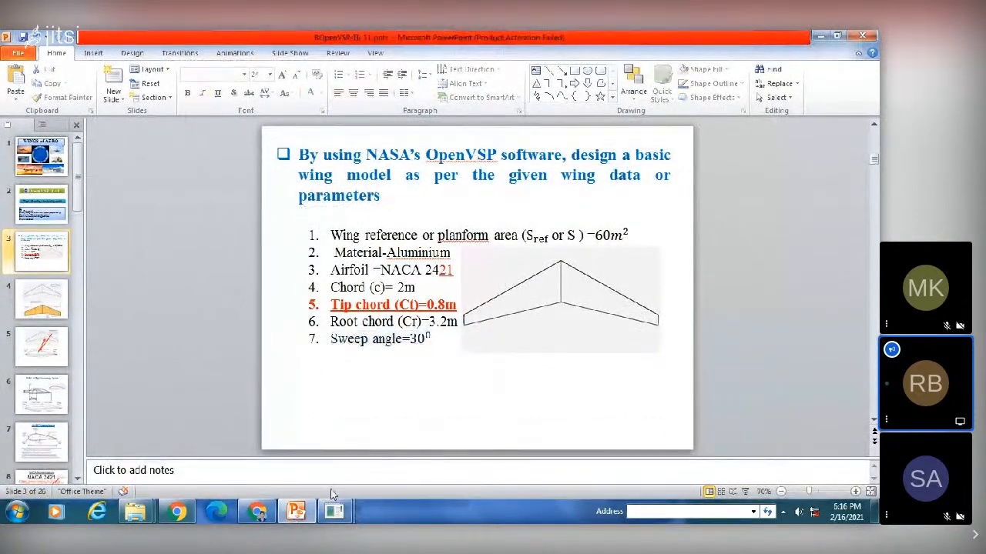
pyautogui.moveTo(333, 511)
pyautogui.click(430, 459)
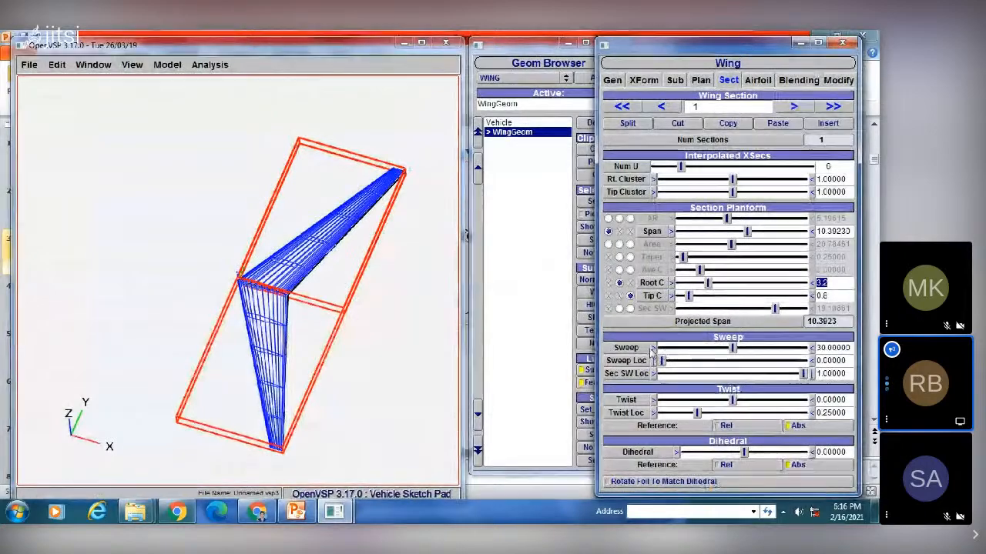
pyautogui.moveTo(852, 348); pyautogui.dragTo(835, 347)
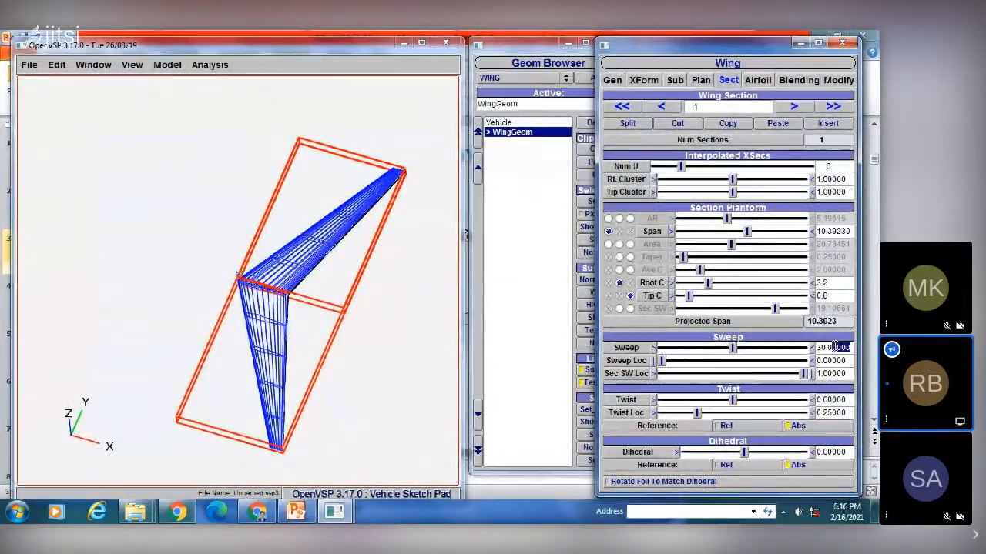
pyautogui.write('30')
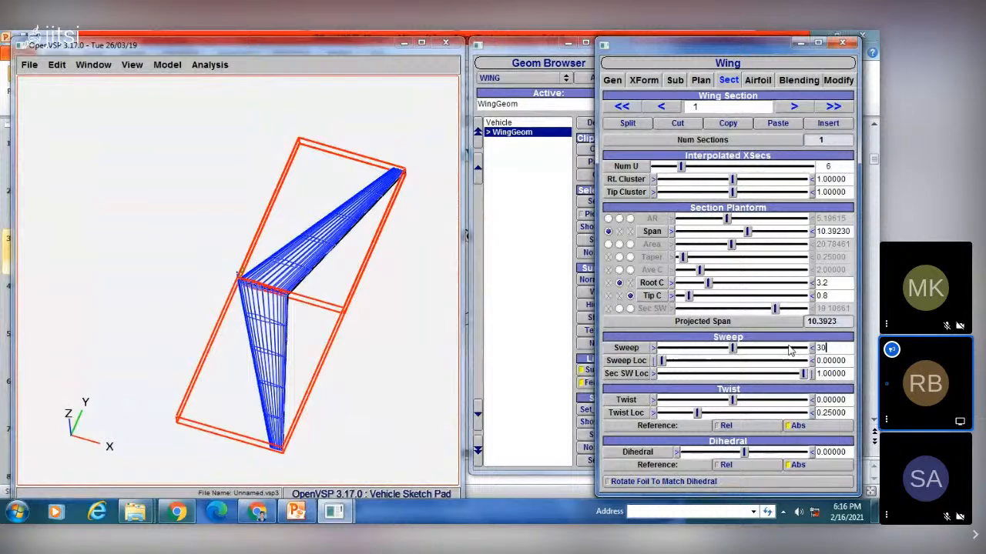
pyautogui.press('Return')
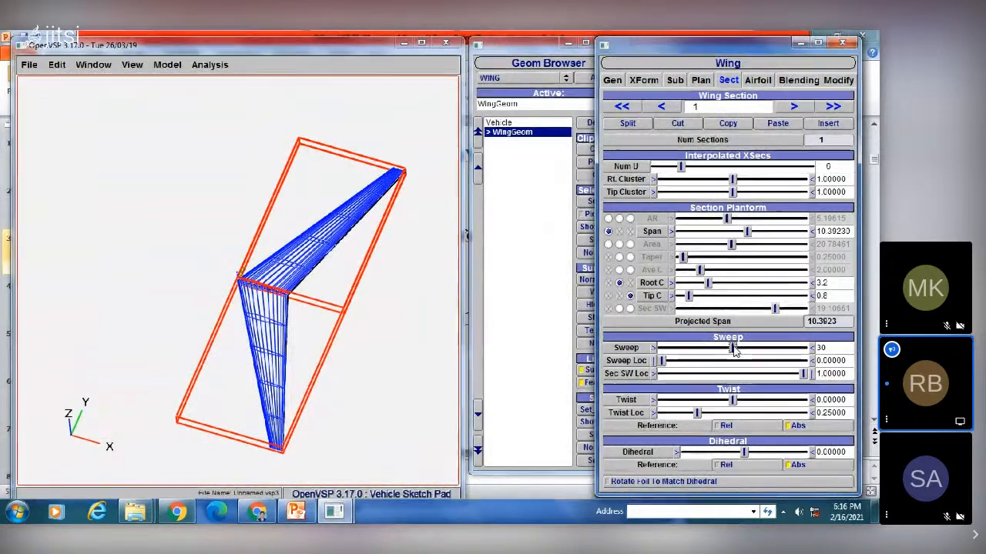
# Step: Try larger sweep angles of about 38.7° and 32.8° on section 1, recheck the PowerPoint slide's sweep angle, and restore the sweep to 30
pyautogui.moveTo(741, 348); pyautogui.dragTo(794, 348)
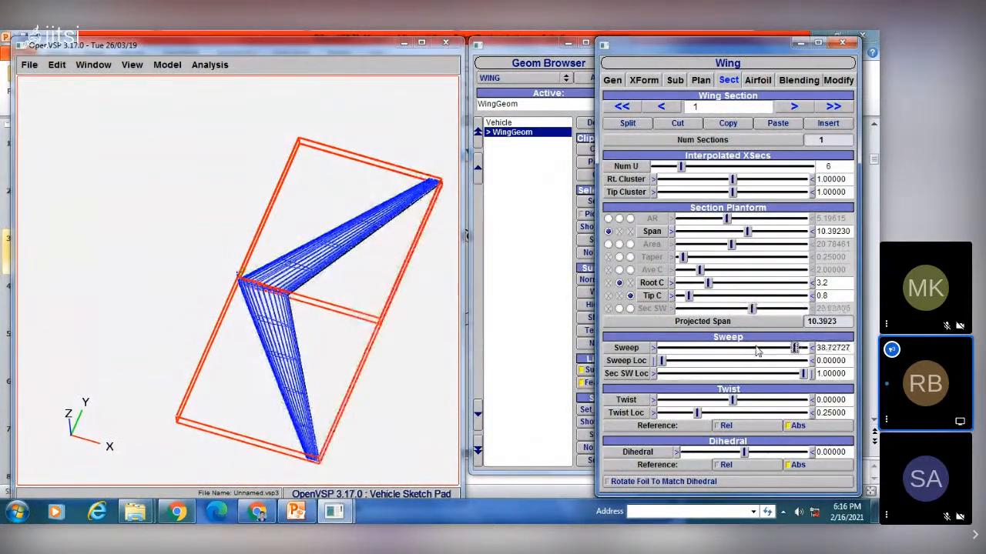
pyautogui.click(757, 348)
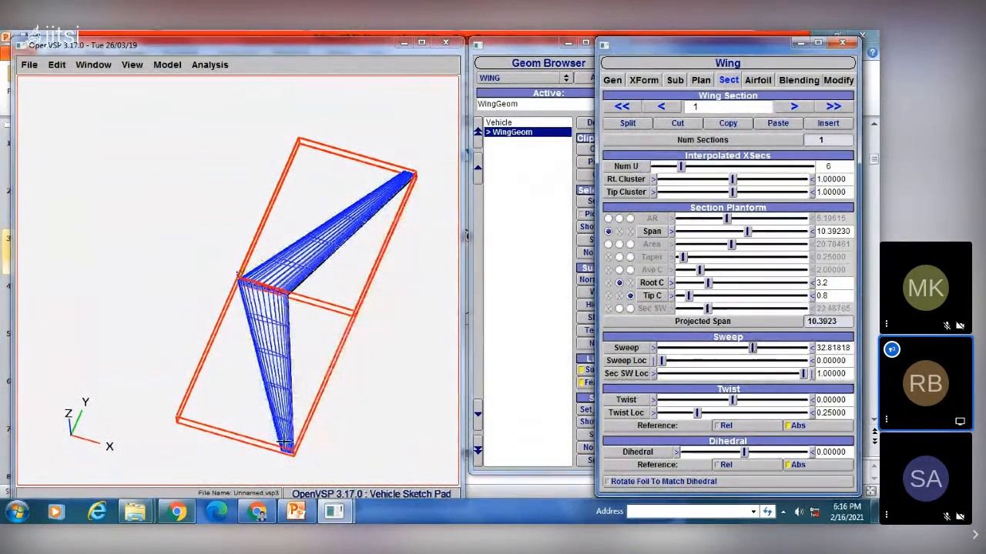
pyautogui.click(297, 512)
pyautogui.moveTo(332, 340); pyautogui.dragTo(439, 340)
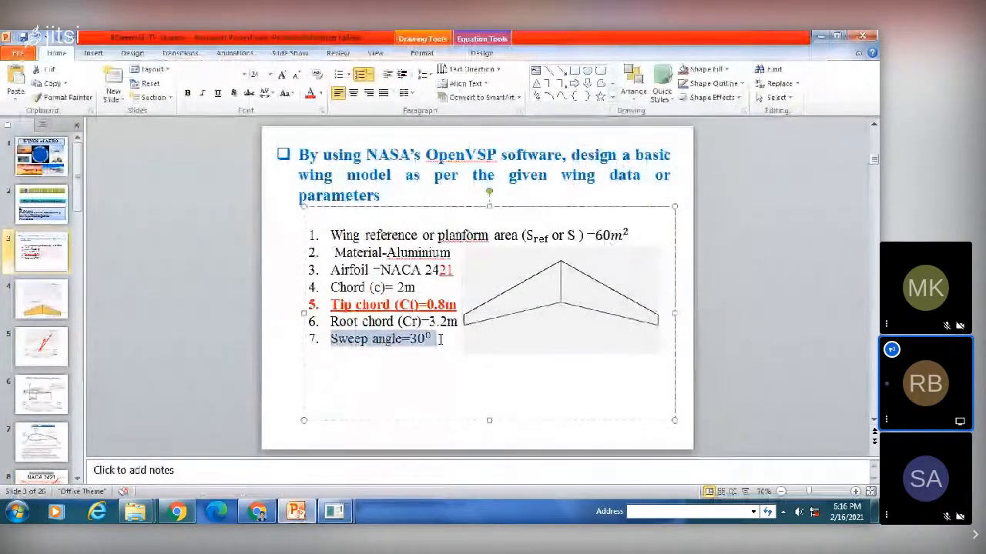
pyautogui.moveTo(339, 510)
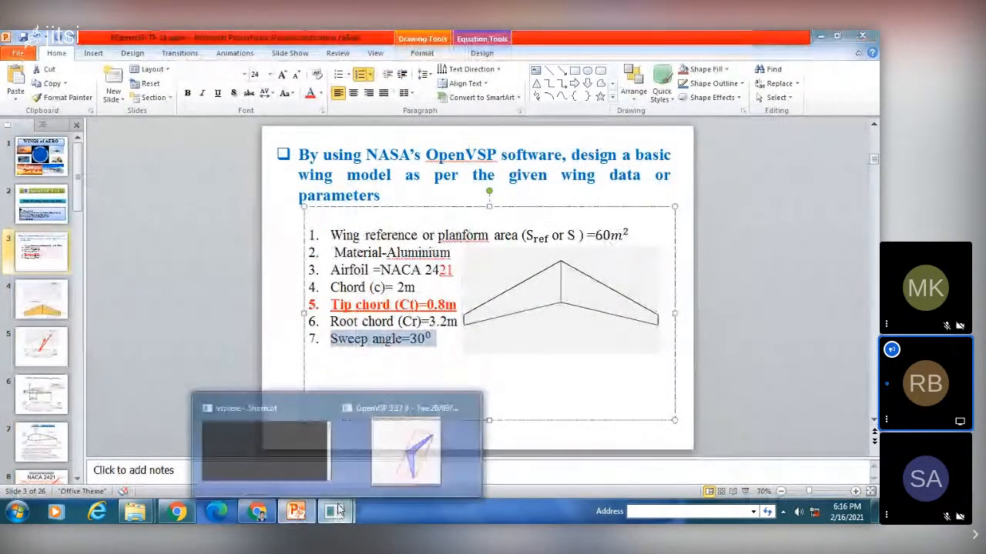
pyautogui.click(406, 450)
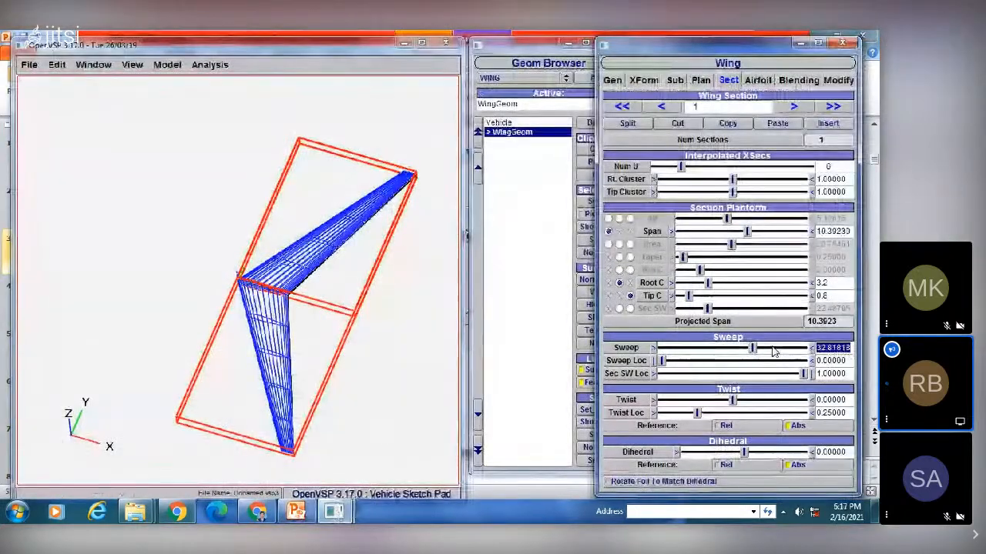
pyautogui.write('30')
pyautogui.press('Return')
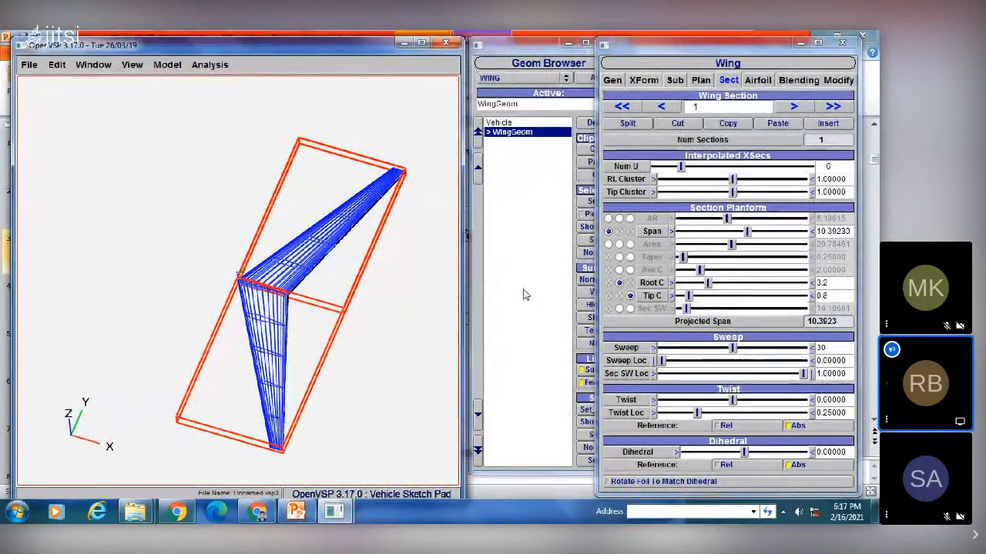
# Step: Compare the parameters on the PowerPoint wing data slide with the planform values of wing section 1 in OpenVSP
pyautogui.click(297, 511)
pyautogui.click(278, 258)
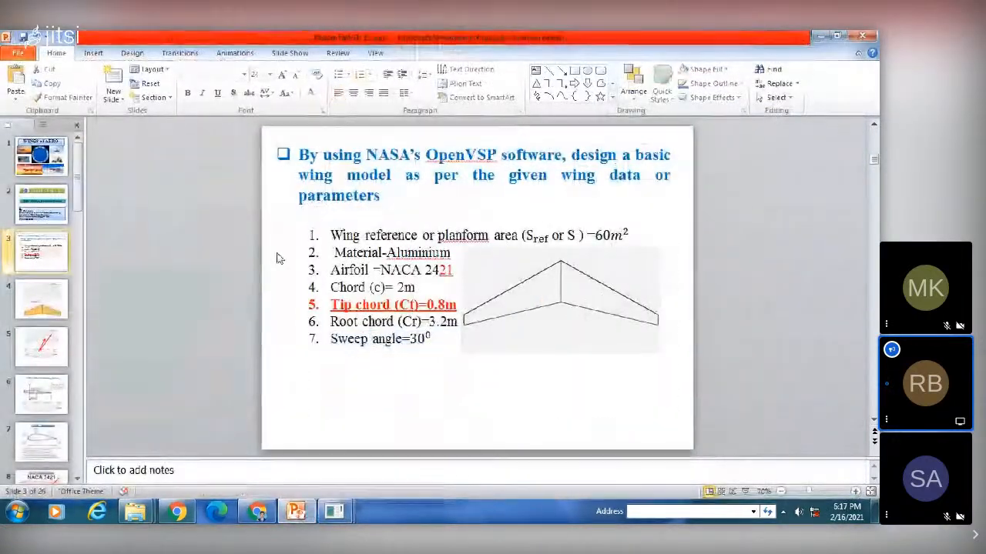
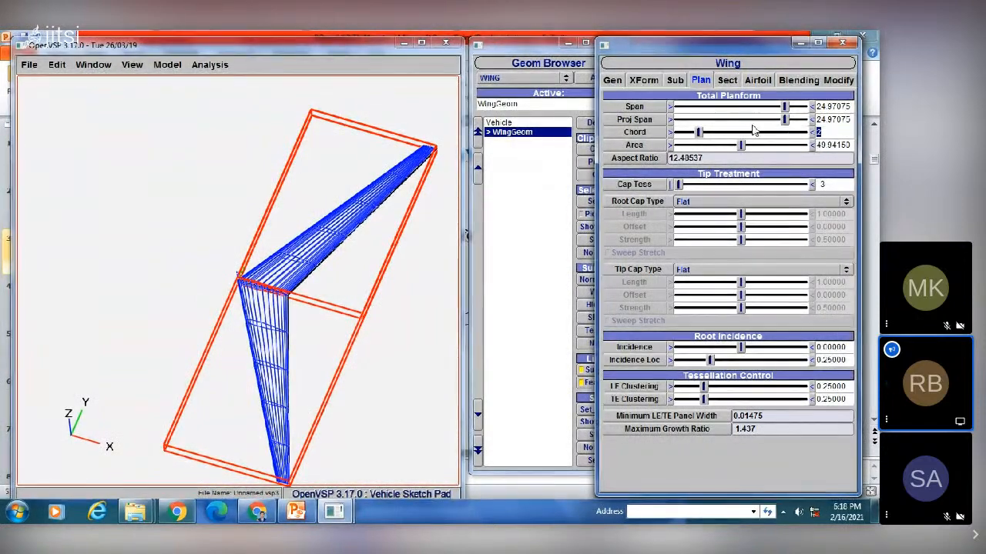
pyautogui.click(728, 81)
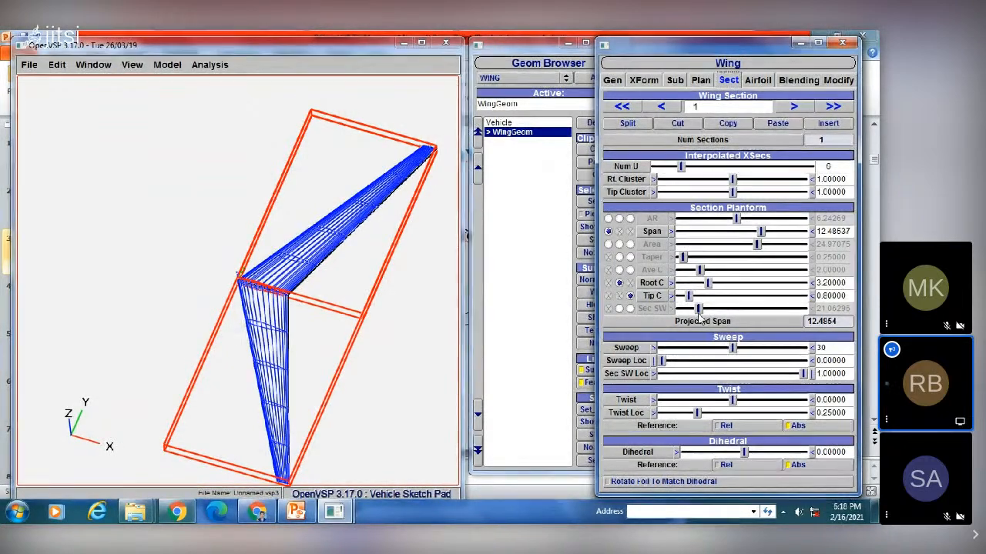
pyautogui.click(296, 513)
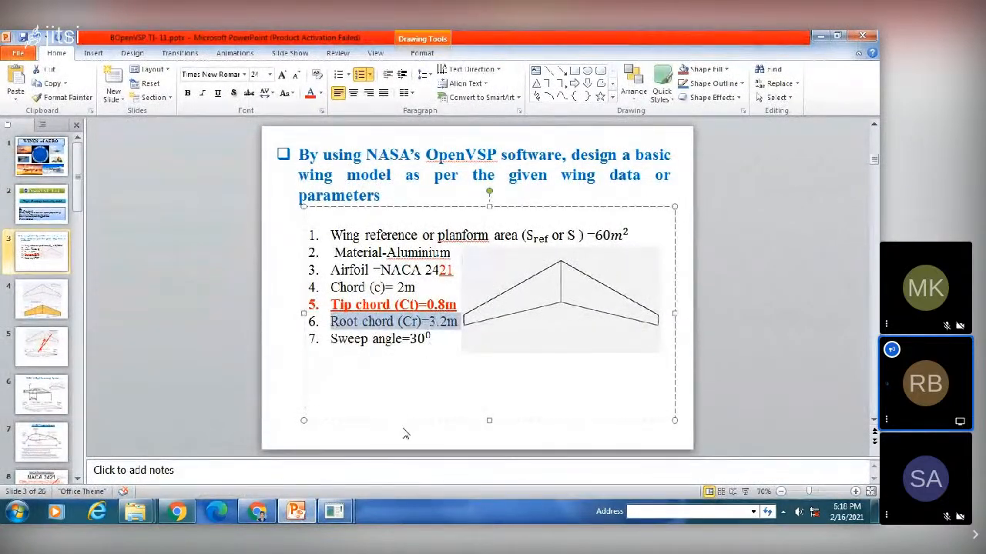
pyautogui.moveTo(335, 516)
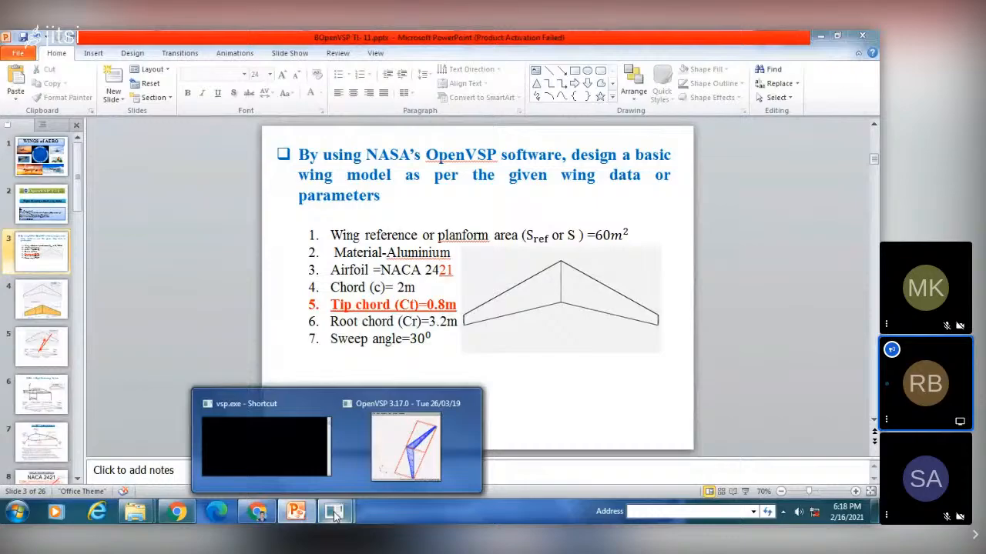
pyautogui.click(401, 450)
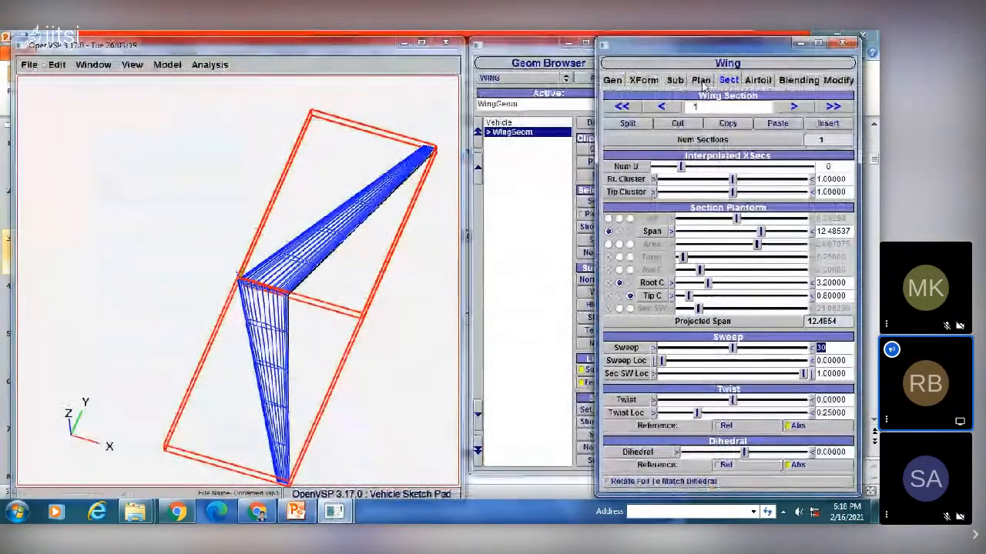
# Step: Set the wing's total planform area to 60
pyautogui.click(701, 80)
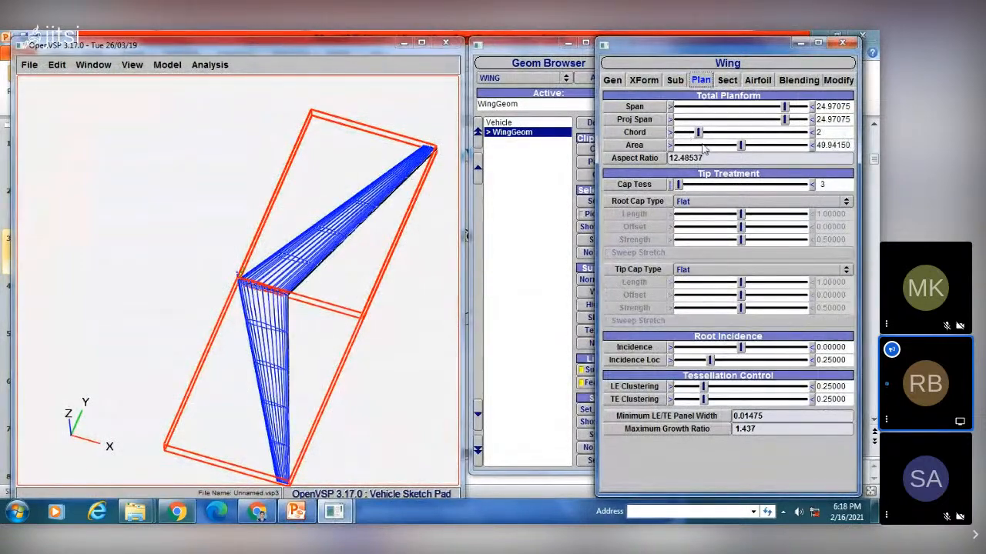
pyautogui.moveTo(850, 145); pyautogui.dragTo(793, 152)
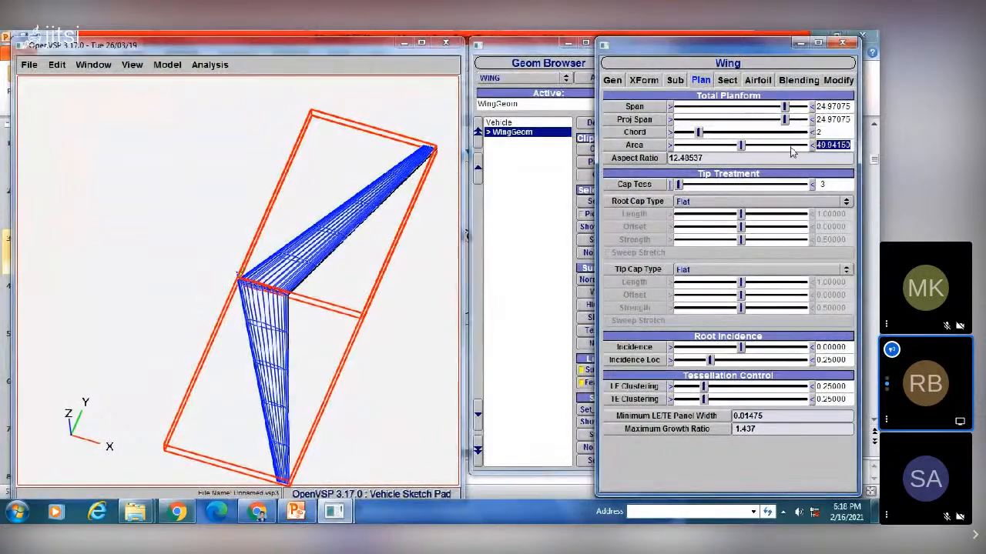
pyautogui.write('6')
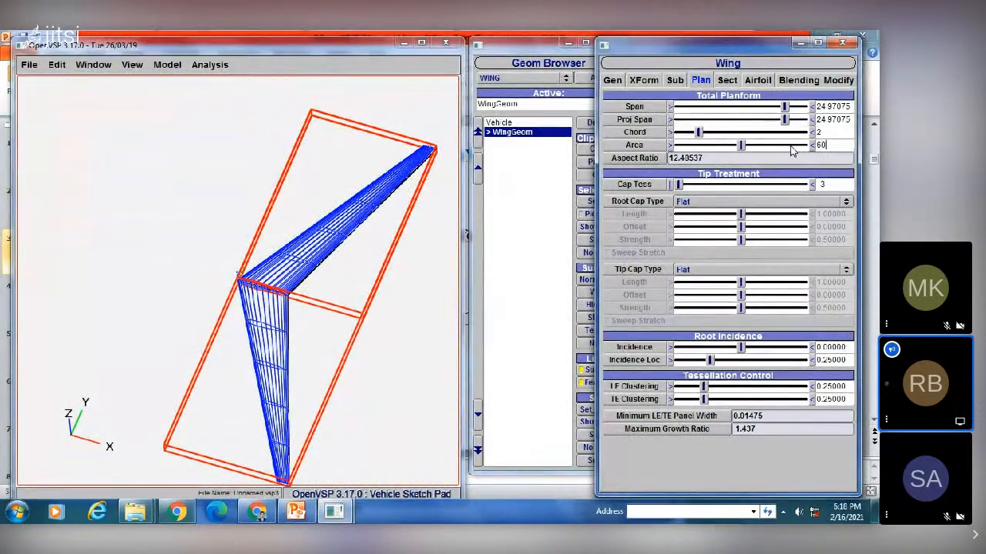
pyautogui.write('0')
pyautogui.press('Return')
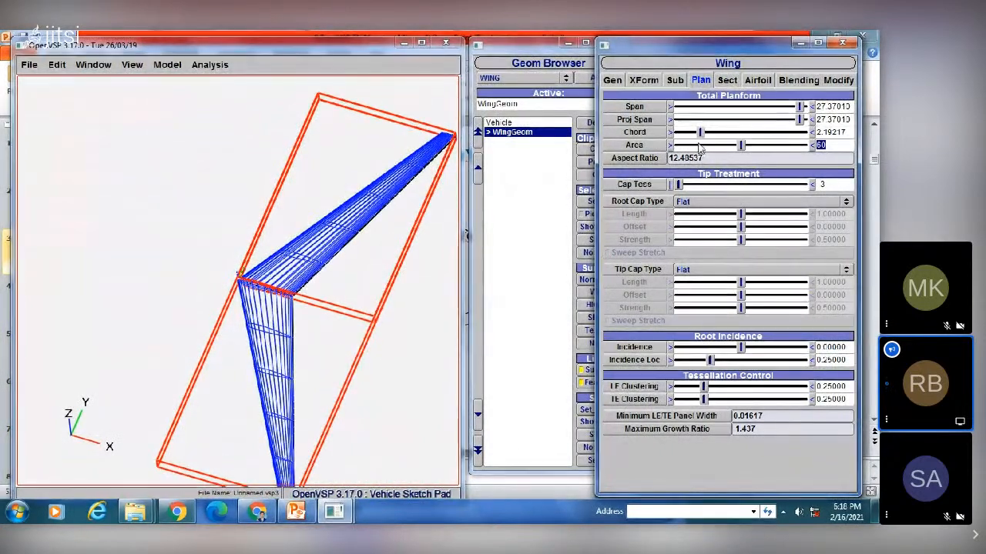
# Step: Switch to PowerPoint and delete the chord line, Chord (c) = 2m, from the wing data slide's parameter list
pyautogui.click(297, 512)
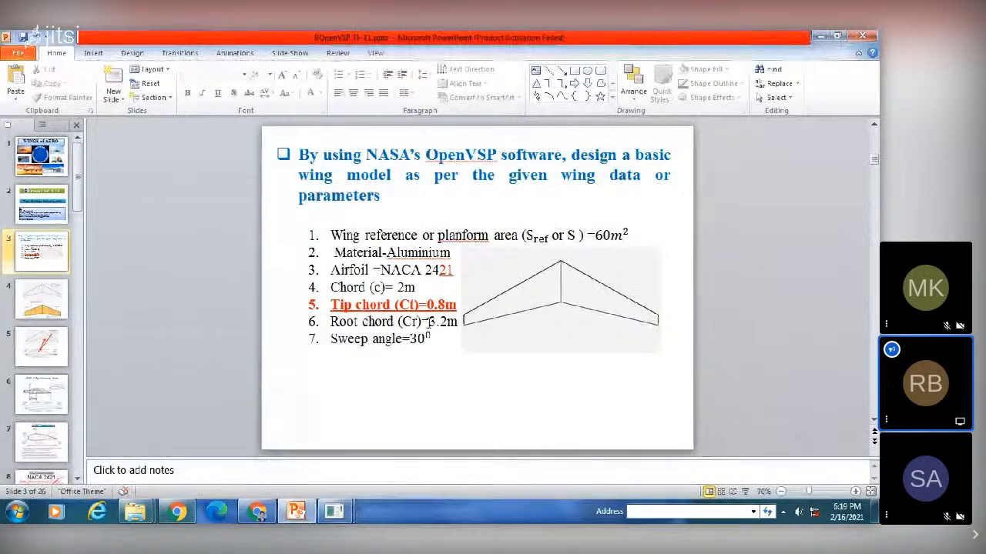
pyautogui.click(418, 287)
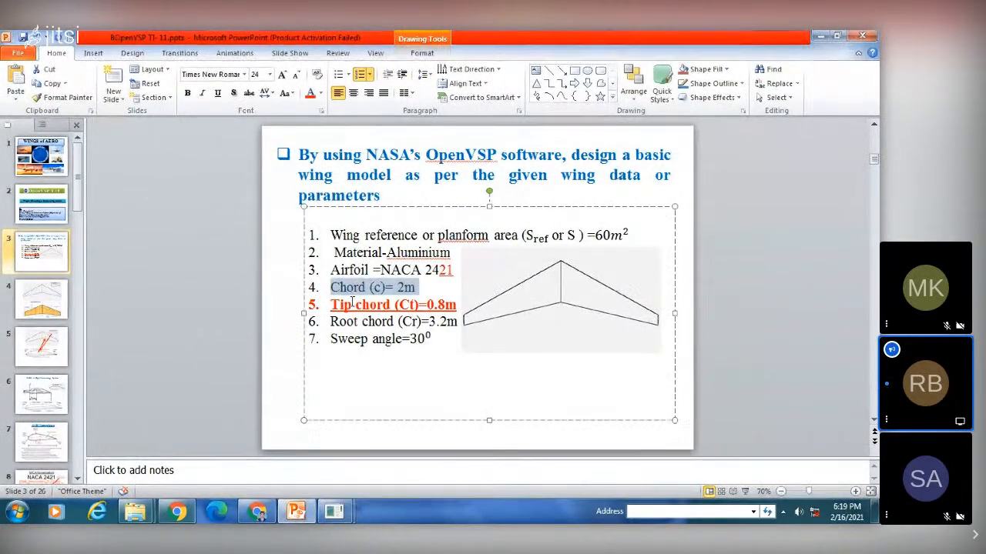
pyautogui.press('Delete')
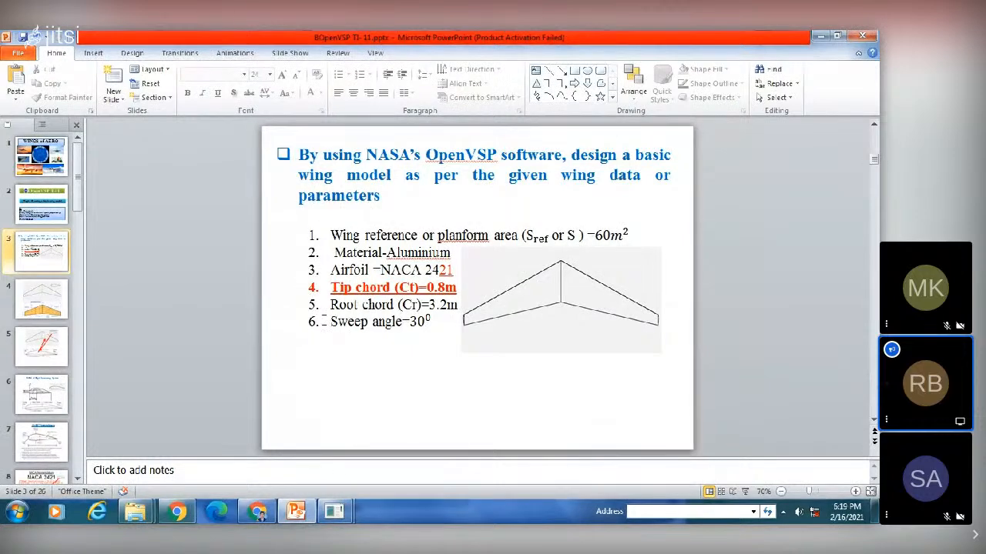
# Step: Return to OpenVSP, re-enter 60 as the wing's total planform area, and compare the planform values with the PowerPoint slide
pyautogui.moveTo(336, 516)
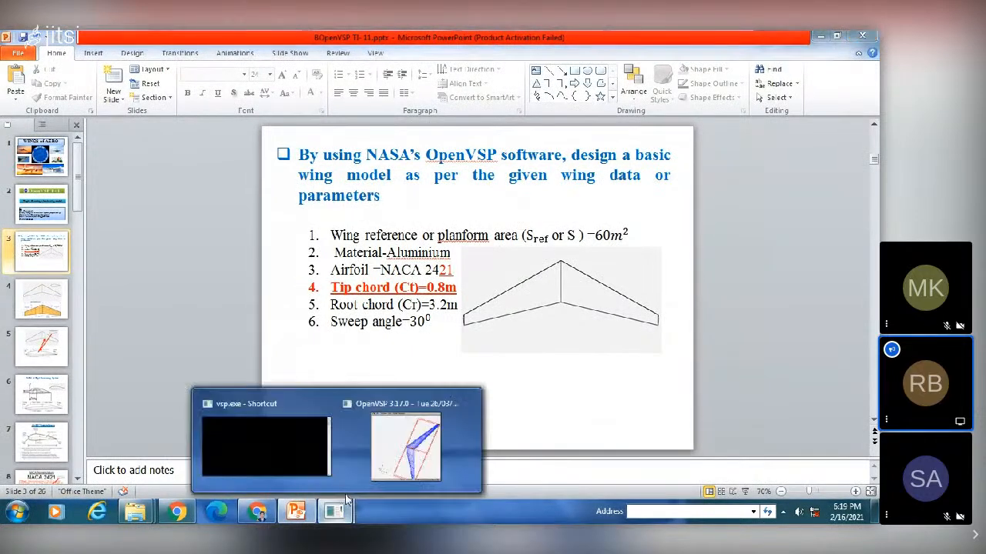
pyautogui.click(407, 452)
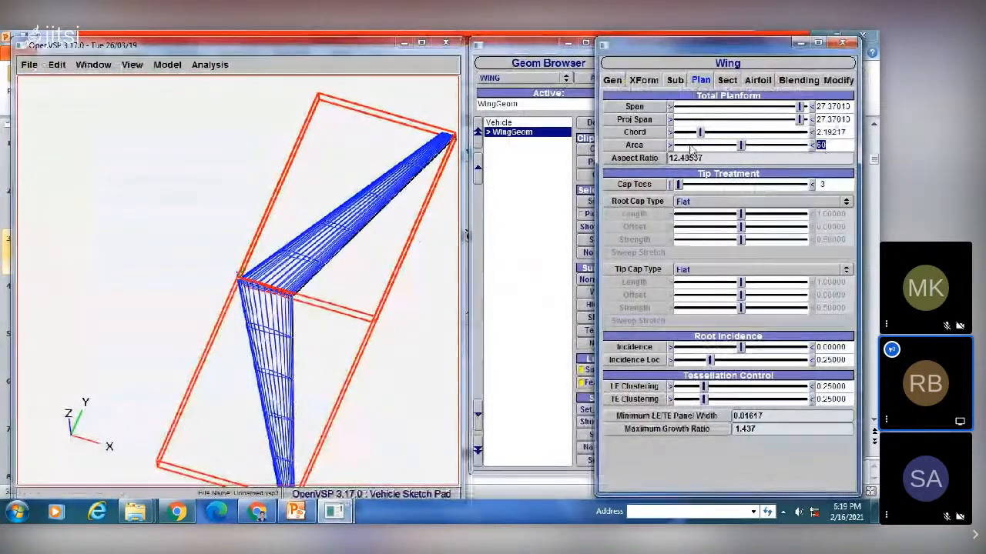
pyautogui.write('60')
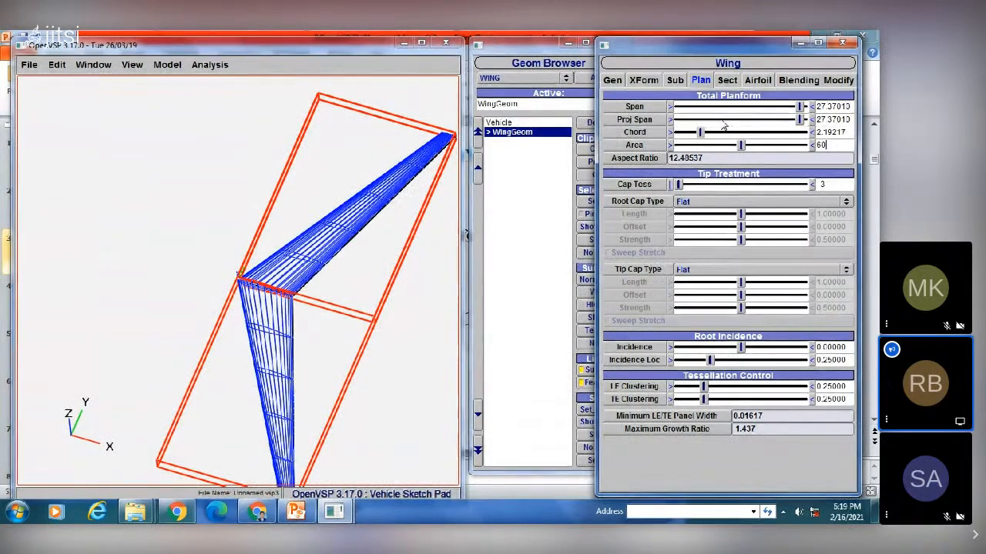
pyautogui.moveTo(317, 515)
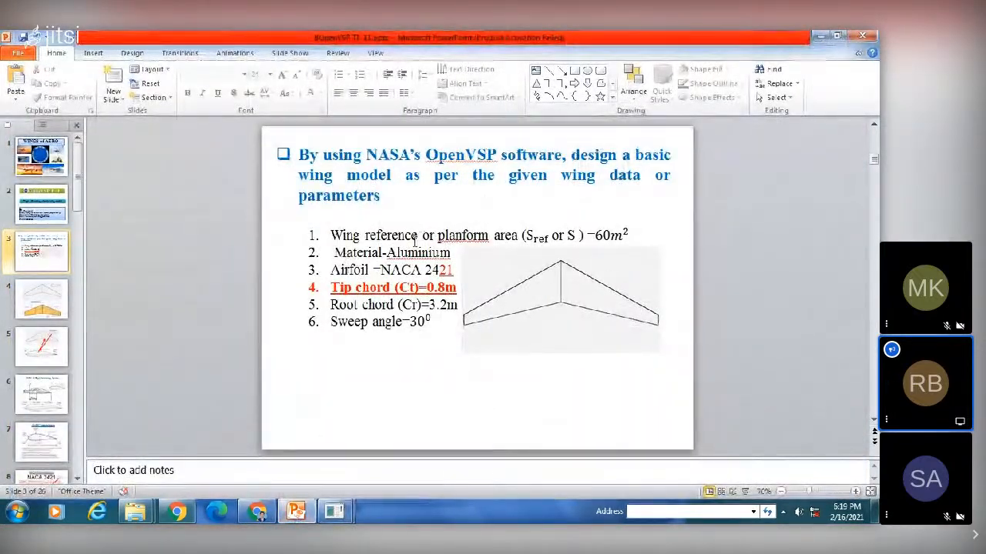
pyautogui.moveTo(336, 514)
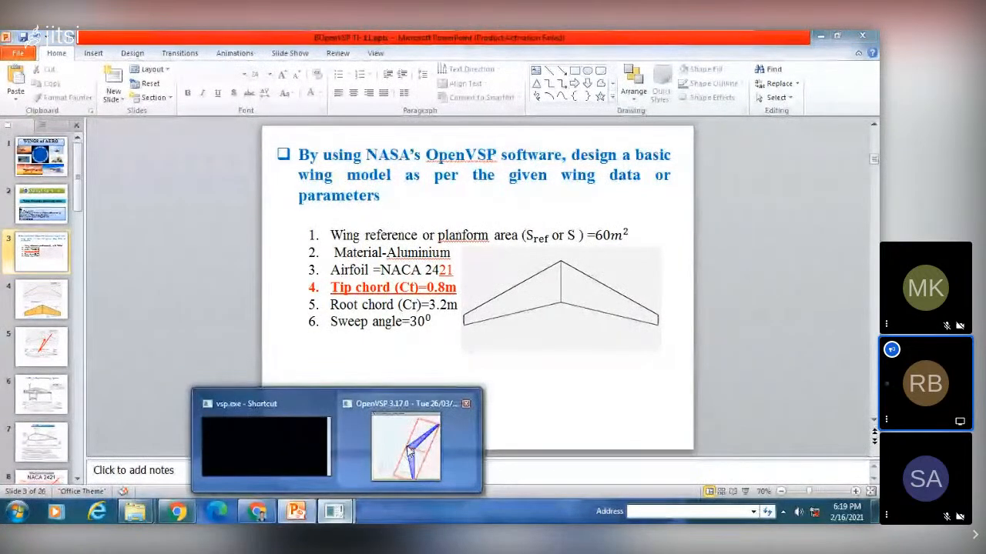
pyautogui.click(409, 453)
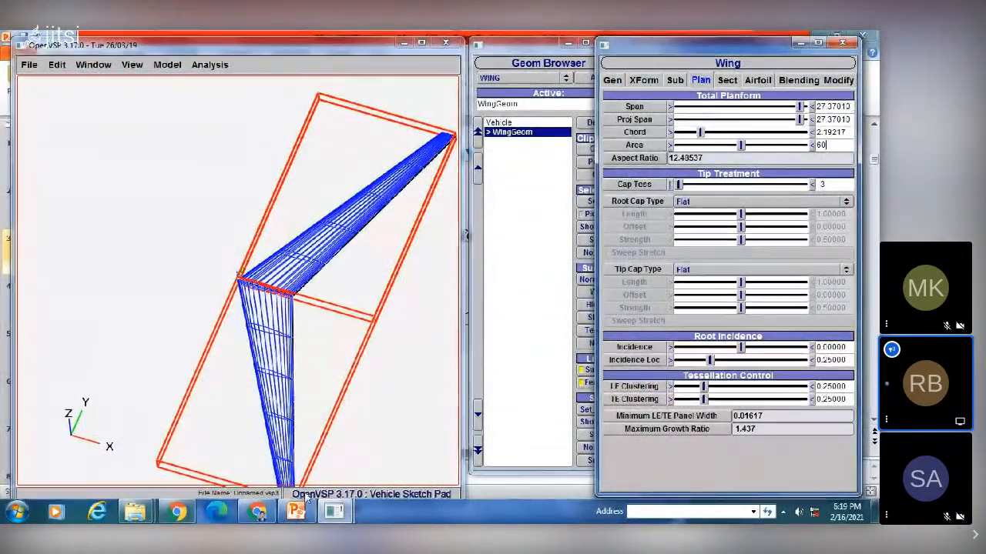
# Step: Switch to PowerPoint and add a seventh line, Span [b]=30 m, to the wing data slide's parameter list
pyautogui.hotkey('alt', 'Tab')
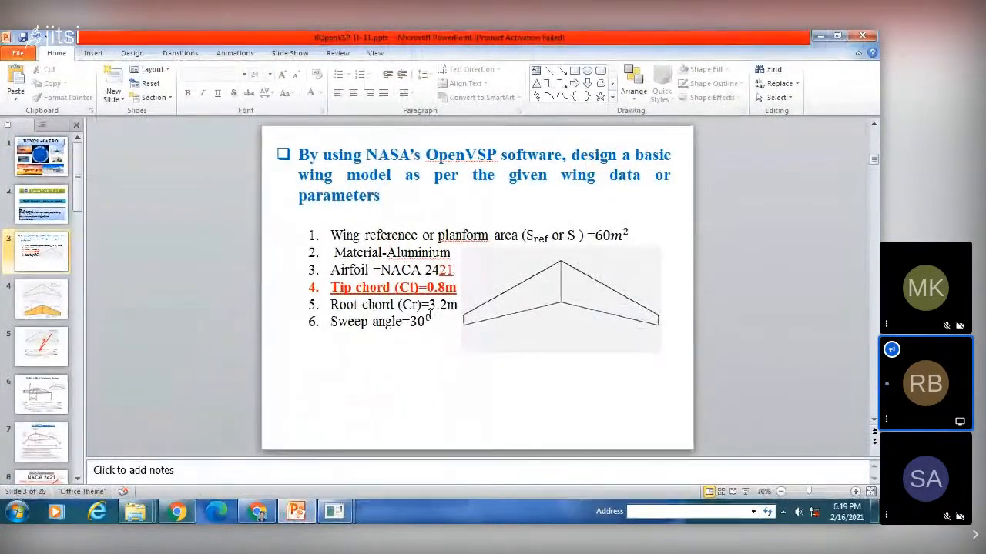
pyautogui.click(435, 321)
pyautogui.press('Return')
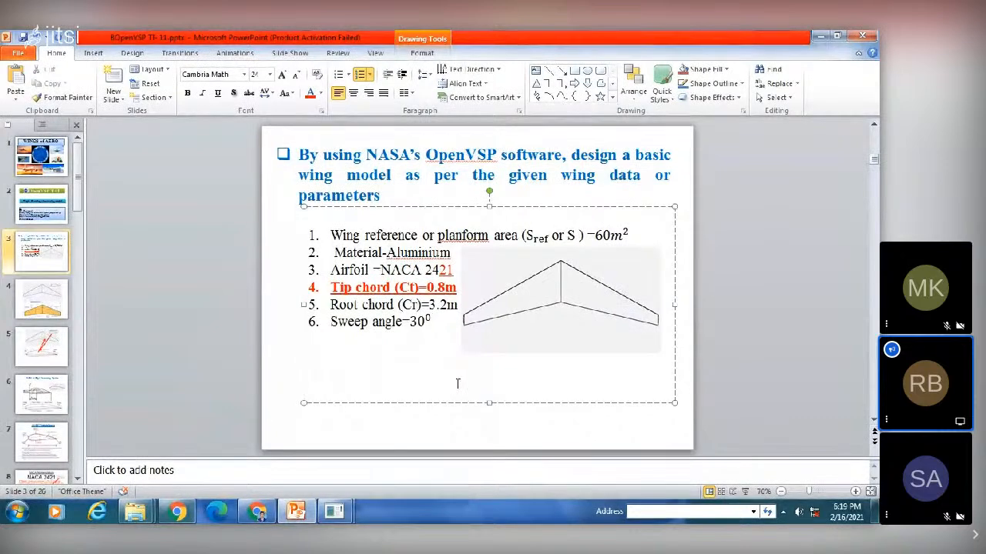
pyautogui.write('S')
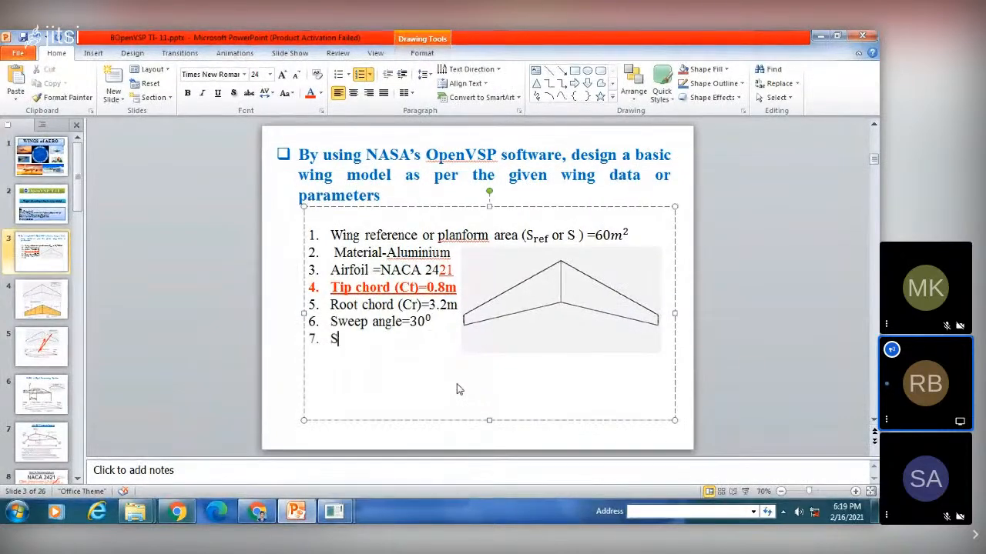
pyautogui.write('pan ')
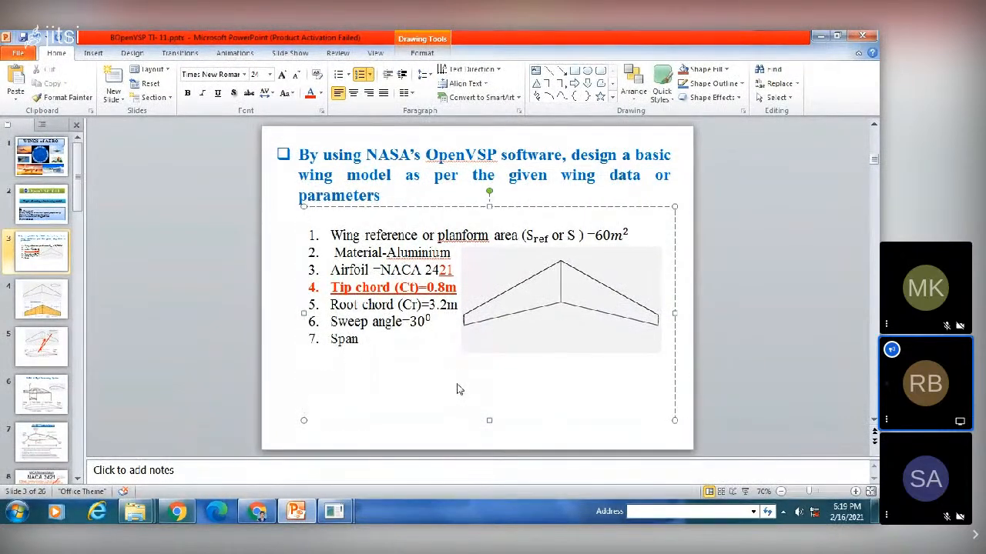
pyautogui.write('[b0=')
pyautogui.press('BackSpace')
pyautogui.press('BackSpace')
pyautogui.write(']=30 m')
# Step: Return to OpenVSP and set the wing's total planform span to 30
pyautogui.moveTo(333, 511)
pyautogui.click(407, 493)
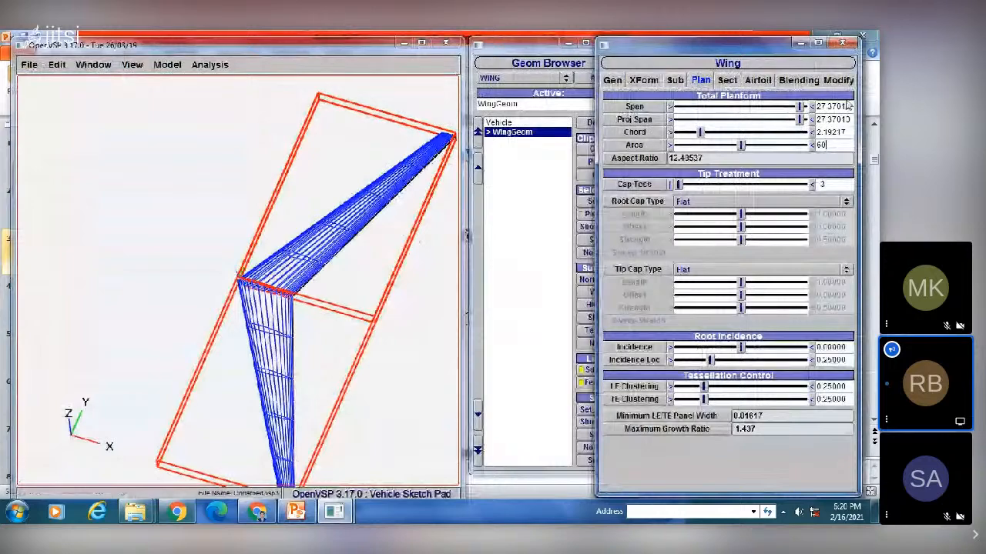
pyautogui.moveTo(847, 106); pyautogui.dragTo(810, 107)
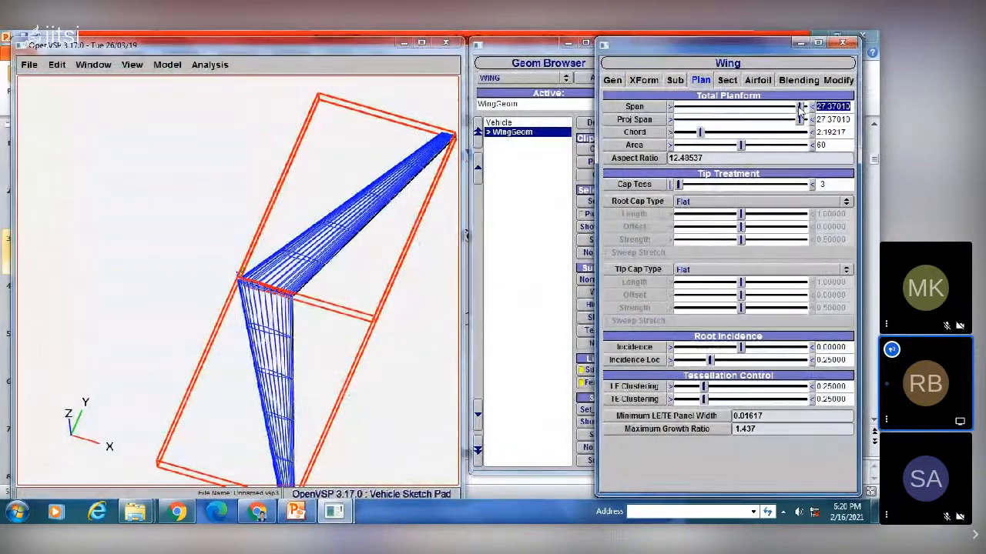
pyautogui.write('30')
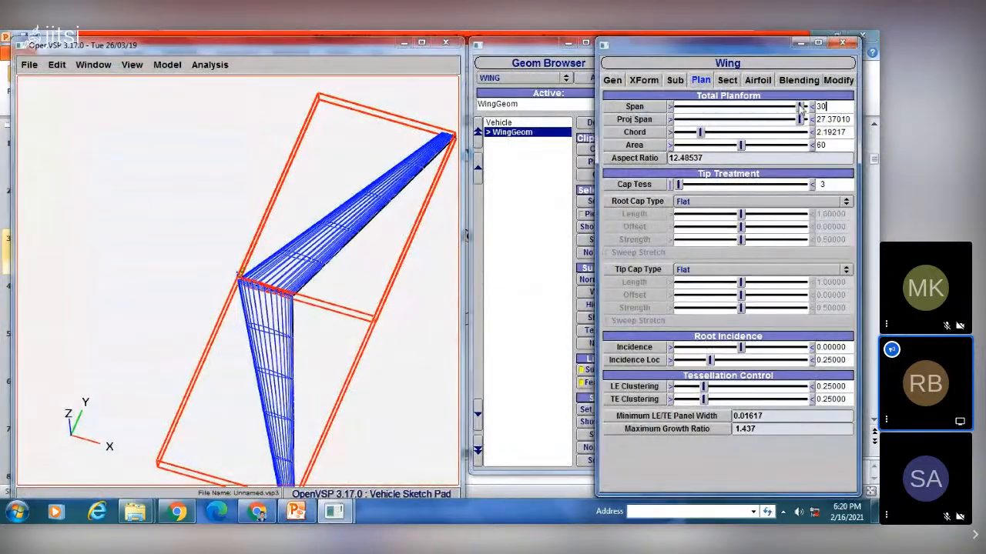
pyautogui.press('Return')
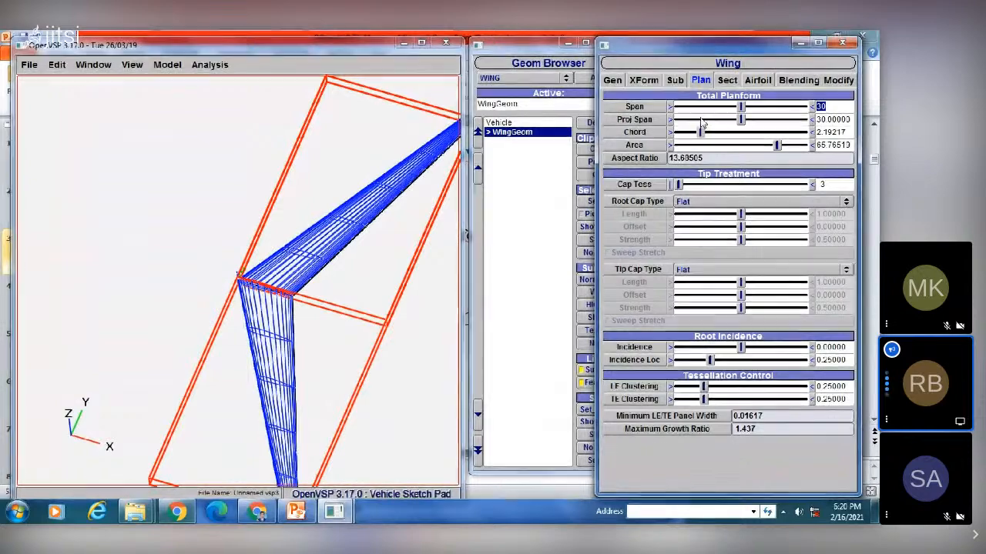
# Step: Switch to PowerPoint and change the root chord line in the wing data slide's parameter list to chord length =2m
pyautogui.click(297, 514)
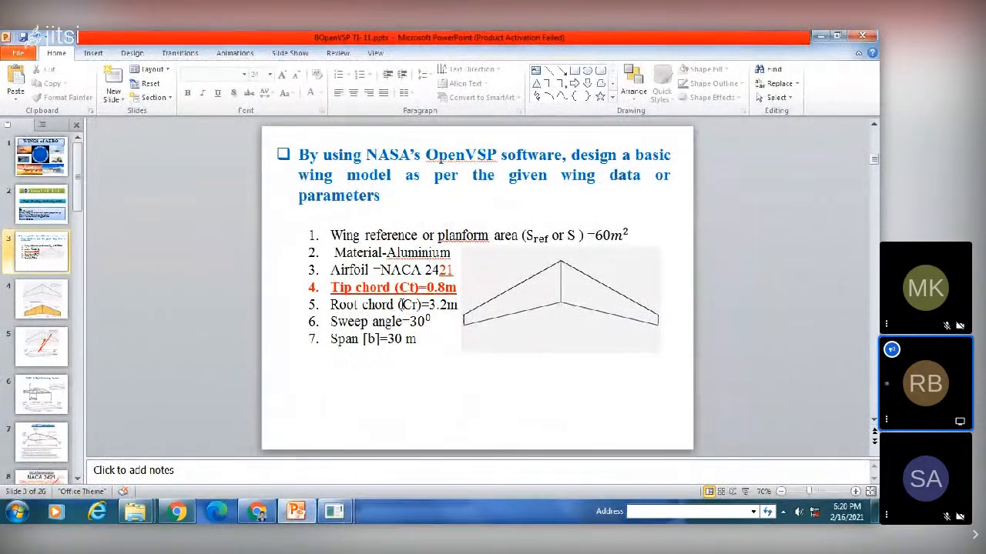
pyautogui.doubleClick(332, 305)
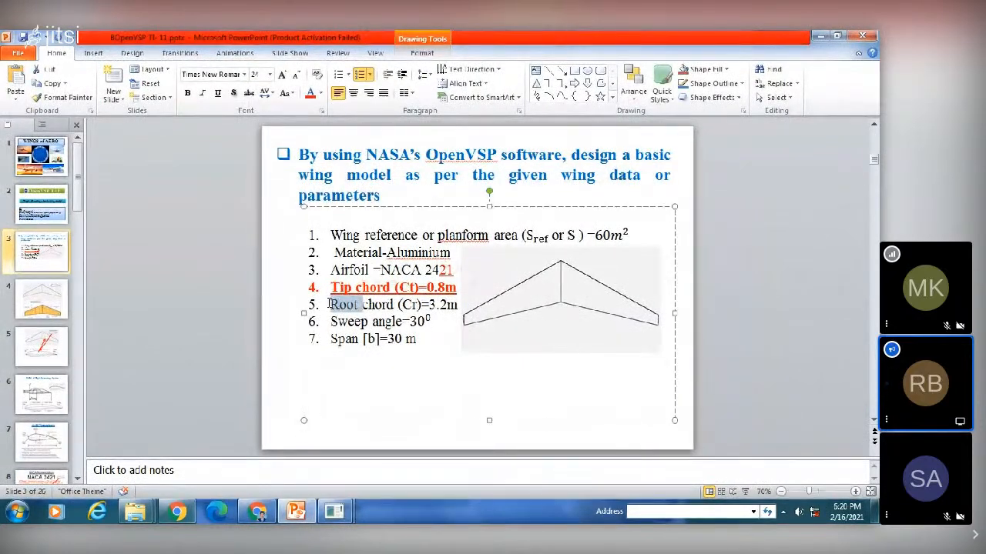
pyautogui.press('Delete')
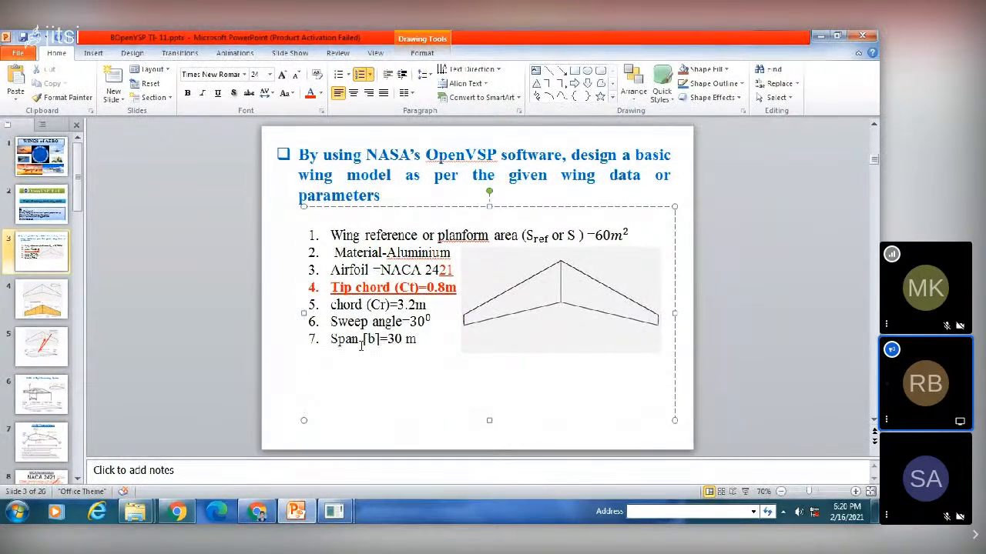
pyautogui.write('length')
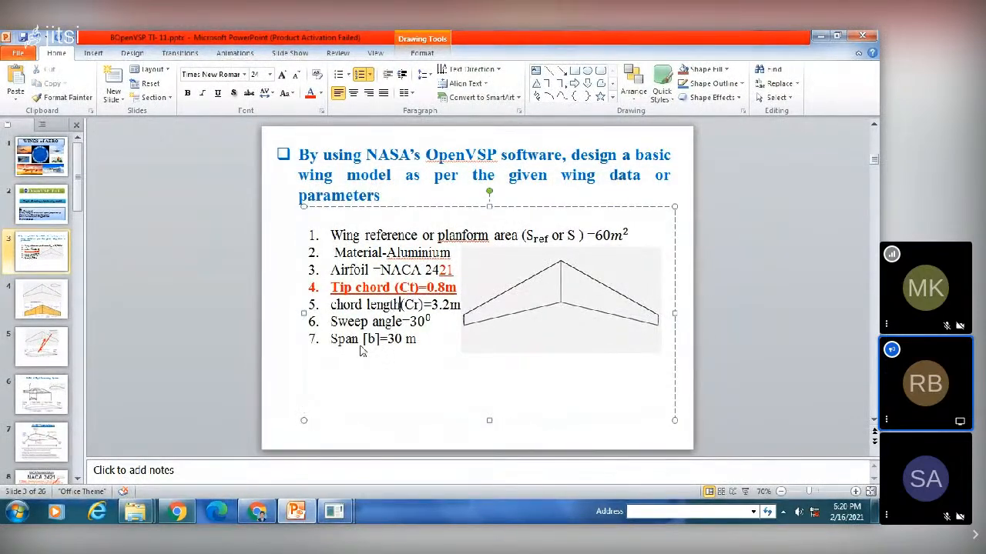
pyautogui.click(280, 362)
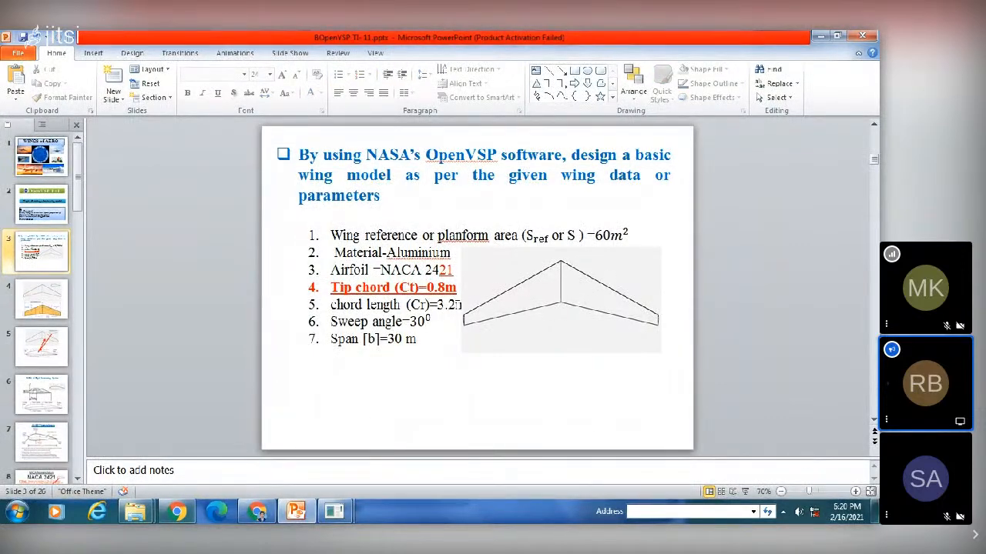
pyautogui.click(455, 305)
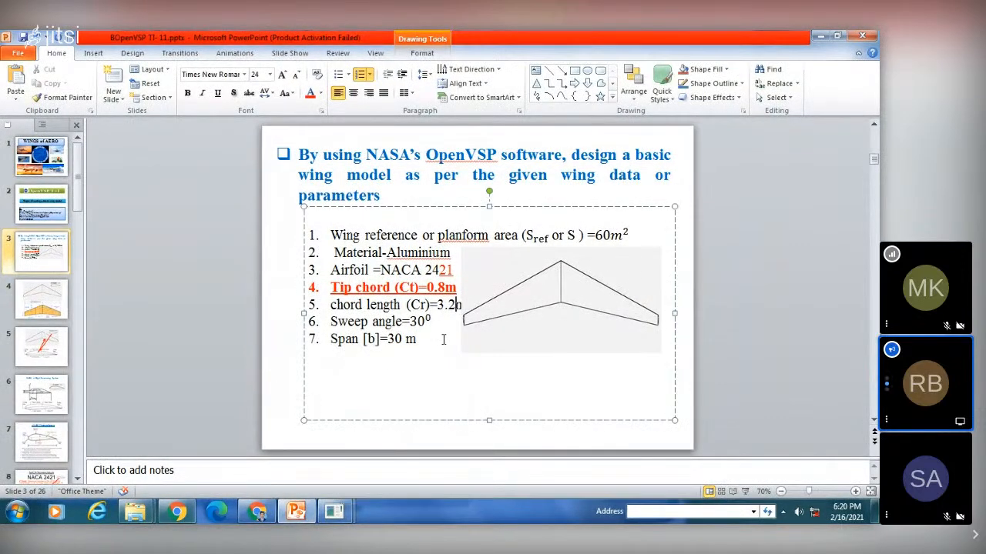
pyautogui.write('2')
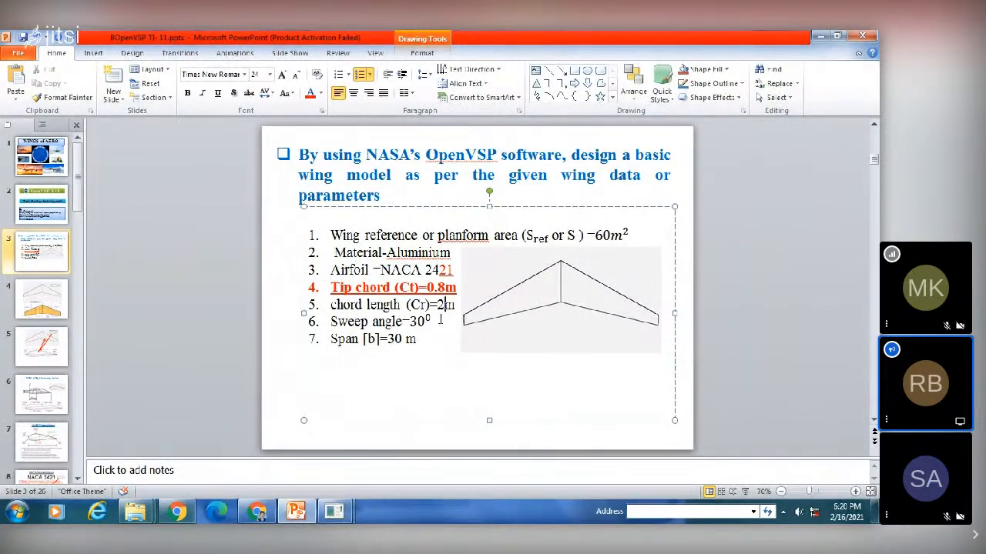
pyautogui.press('BackSpace')
pyautogui.press('BackSpace')
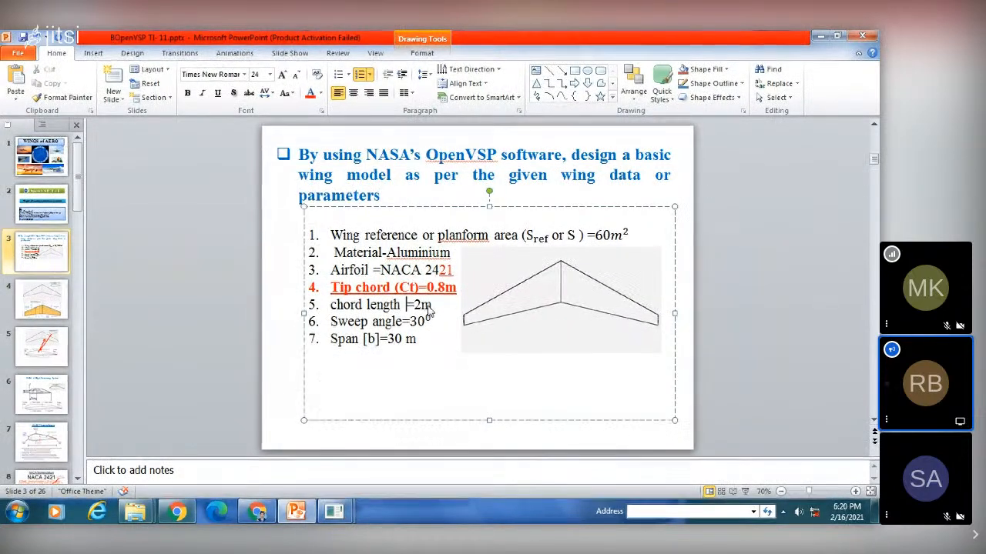
pyautogui.click(363, 435)
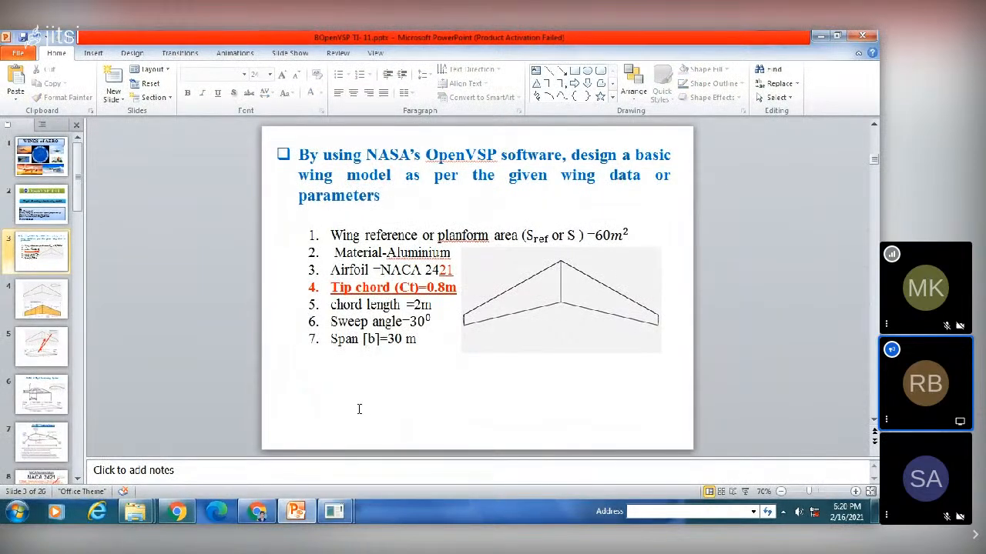
# Step: Return to OpenVSP and set the wing's total planform chord to 2
pyautogui.moveTo(332, 514)
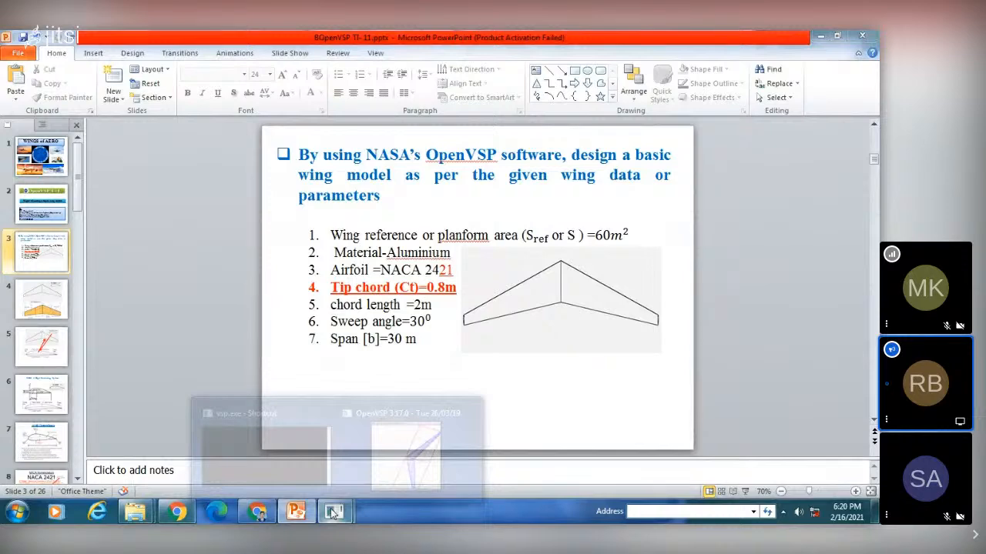
pyautogui.click(406, 455)
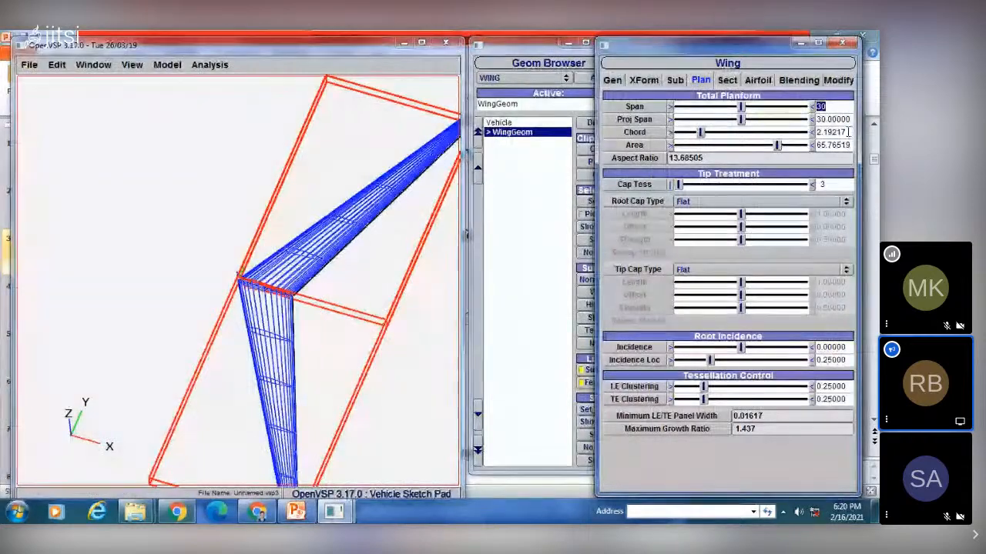
pyautogui.moveTo(847, 133); pyautogui.dragTo(803, 137)
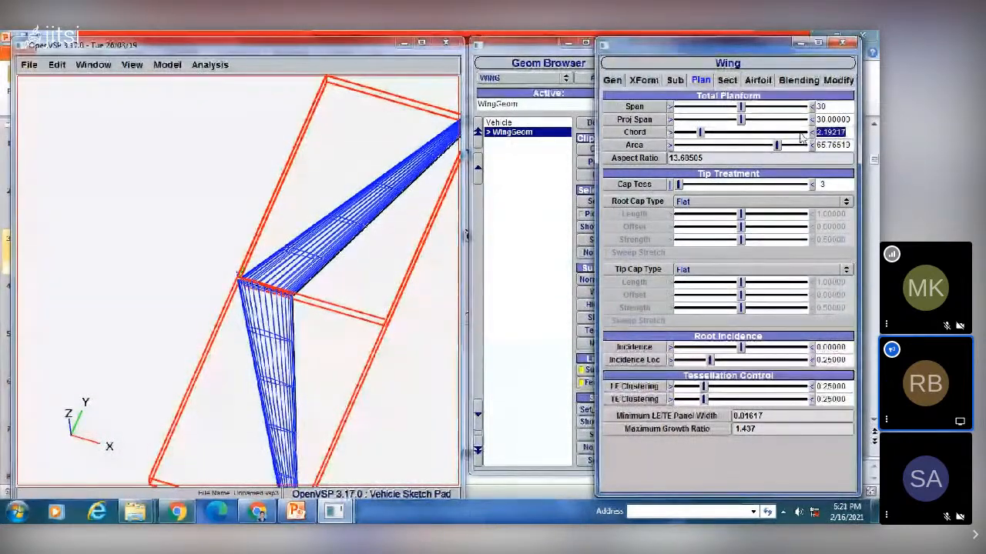
pyautogui.write('2')
pyautogui.press('Return')
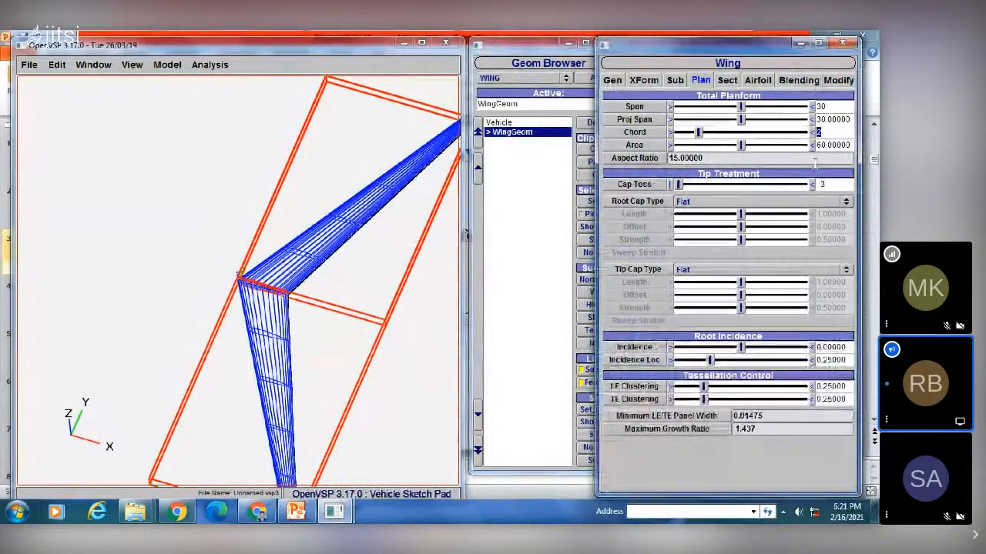
# Step: Compare the PowerPoint wing data slide with OpenVSP's total planform values and examine the wing model from above
pyautogui.click(302, 514)
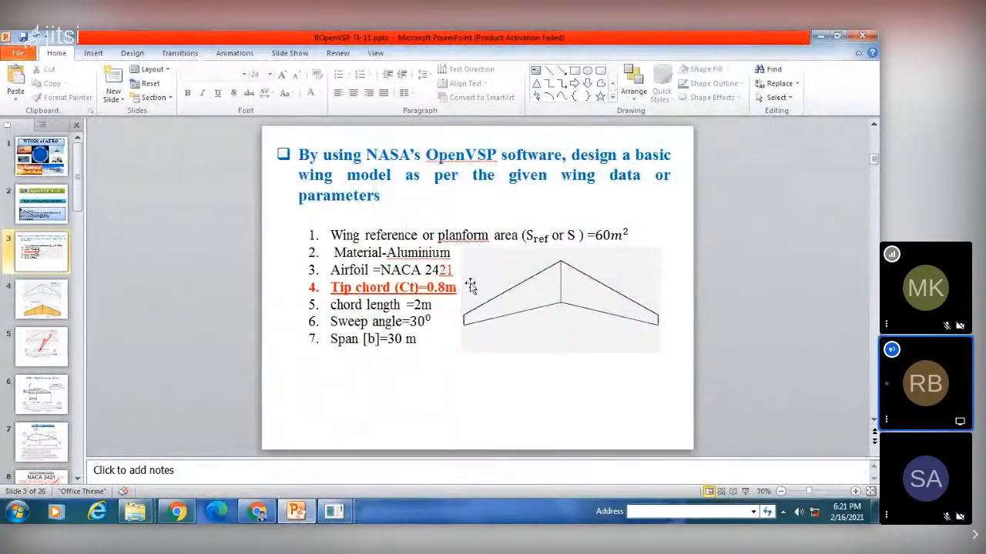
pyautogui.moveTo(333, 512)
pyautogui.click(416, 443)
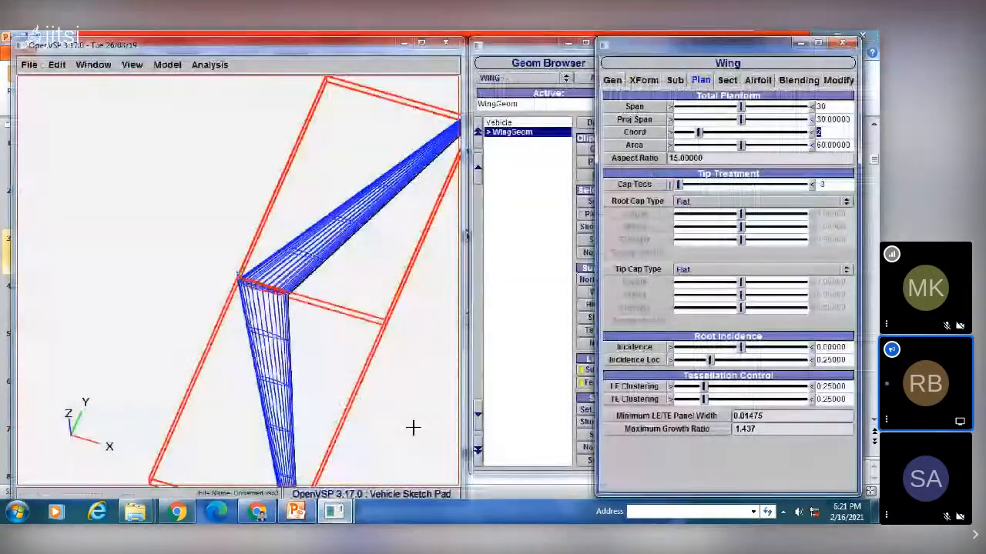
pyautogui.click(644, 80)
pyautogui.click(674, 80)
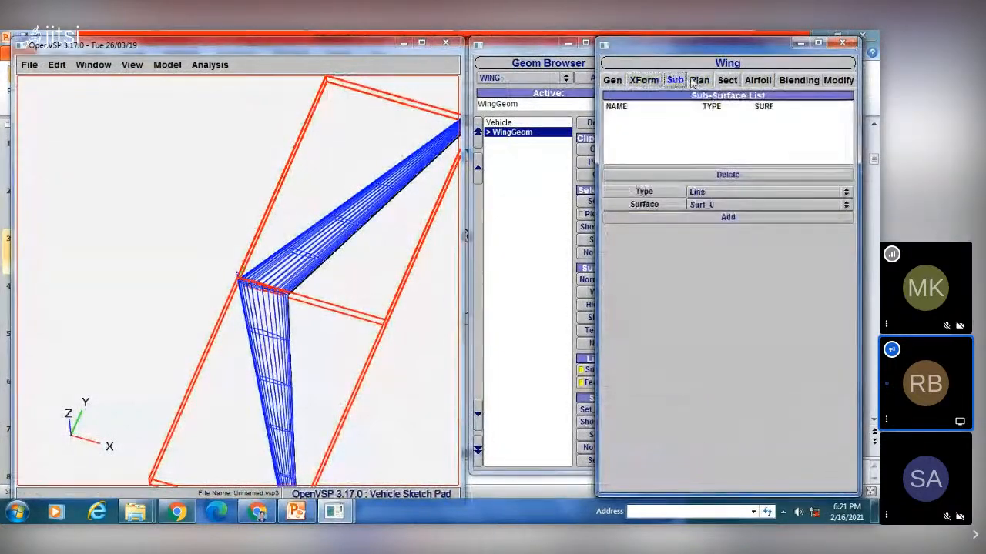
pyautogui.click(698, 80)
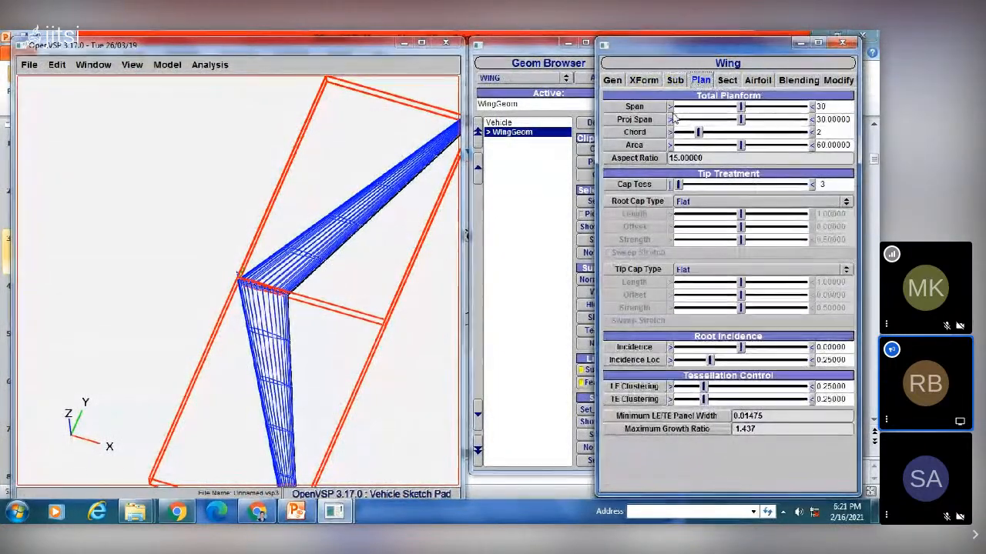
pyautogui.moveTo(289, 257); pyautogui.dragTo(333, 229)
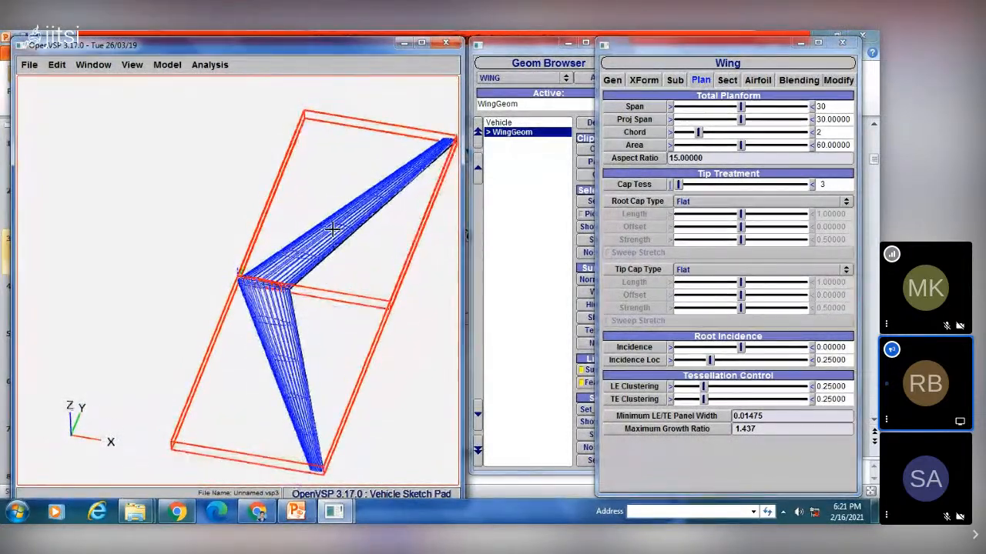
pyautogui.moveTo(332, 229); pyautogui.dragTo(293, 211, button='right')
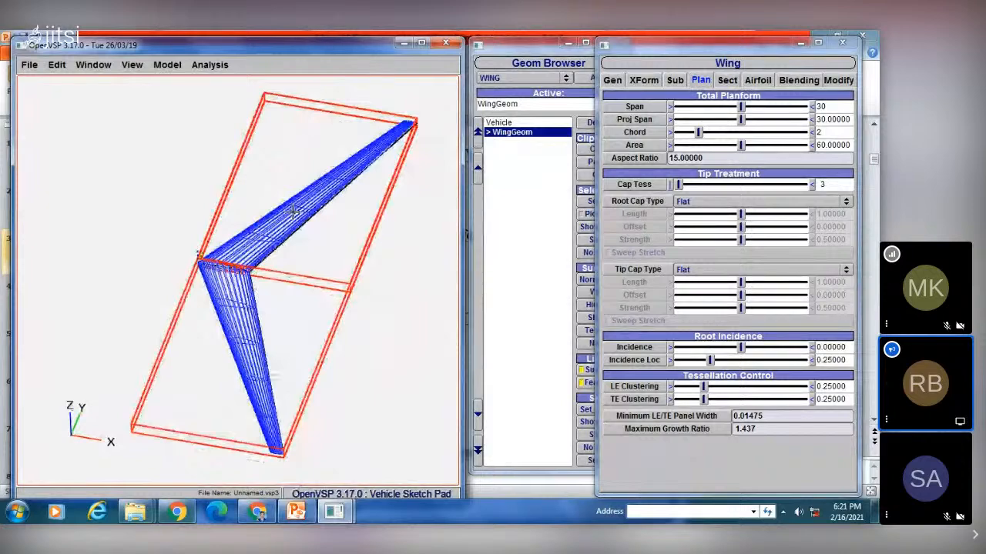
pyautogui.moveTo(294, 211); pyautogui.dragTo(295, 253)
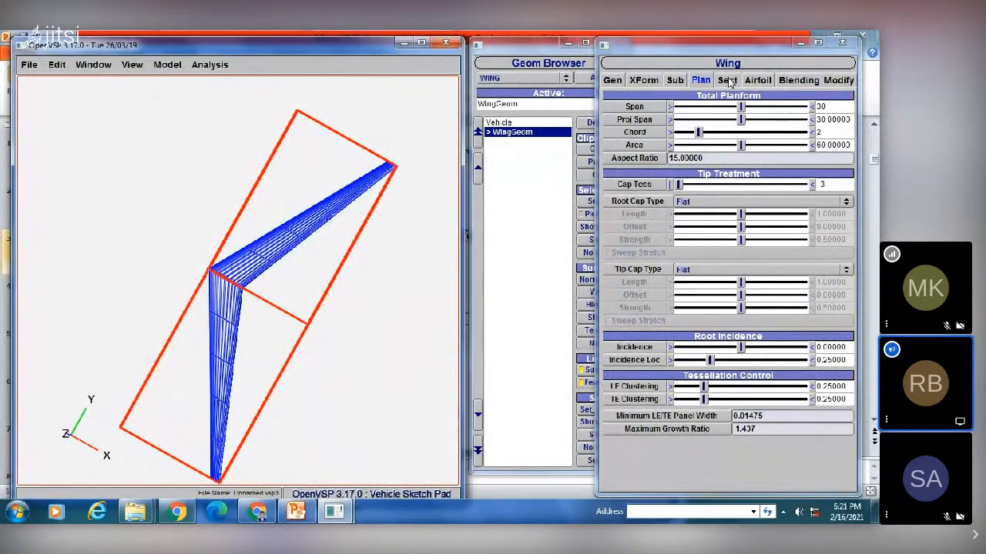
# Step: Review the wing's airfoil and section 1 planform values in OpenVSP against the PowerPoint slide's parameter list
pyautogui.click(298, 513)
pyautogui.click(298, 513)
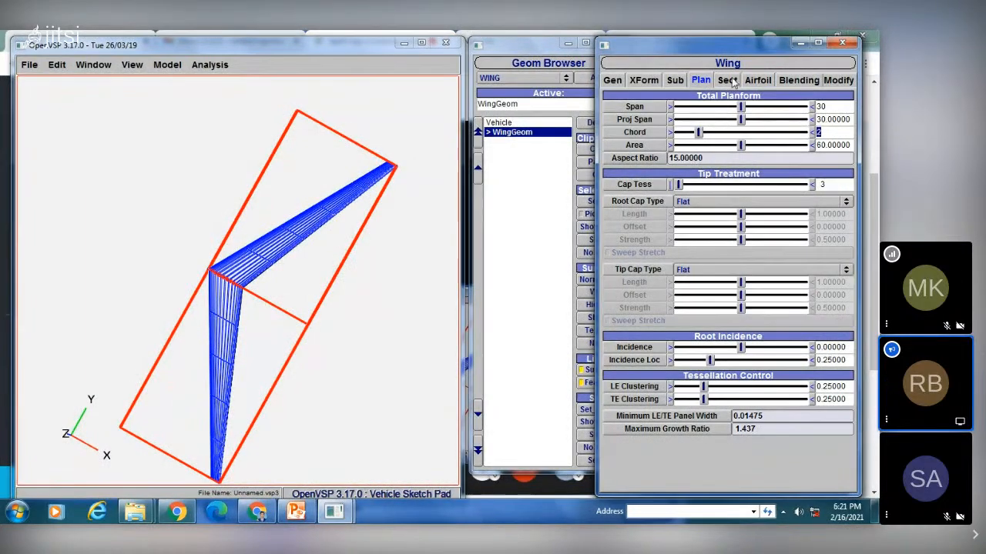
pyautogui.click(756, 82)
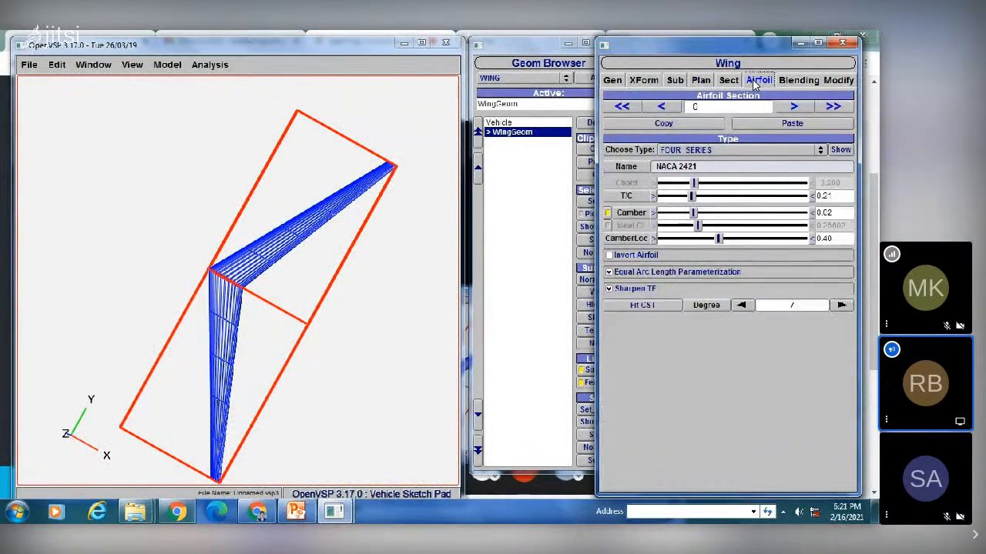
pyautogui.click(726, 81)
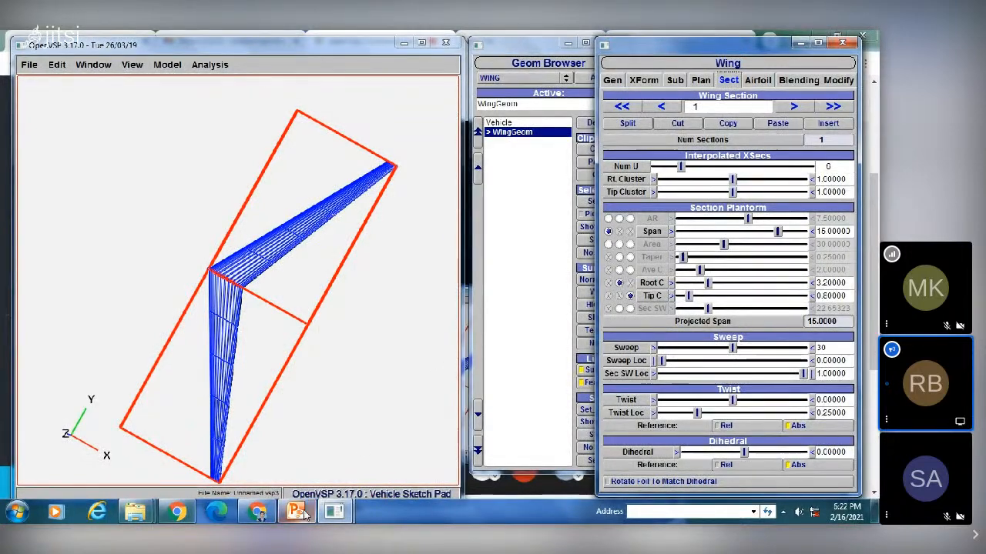
pyautogui.click(335, 508)
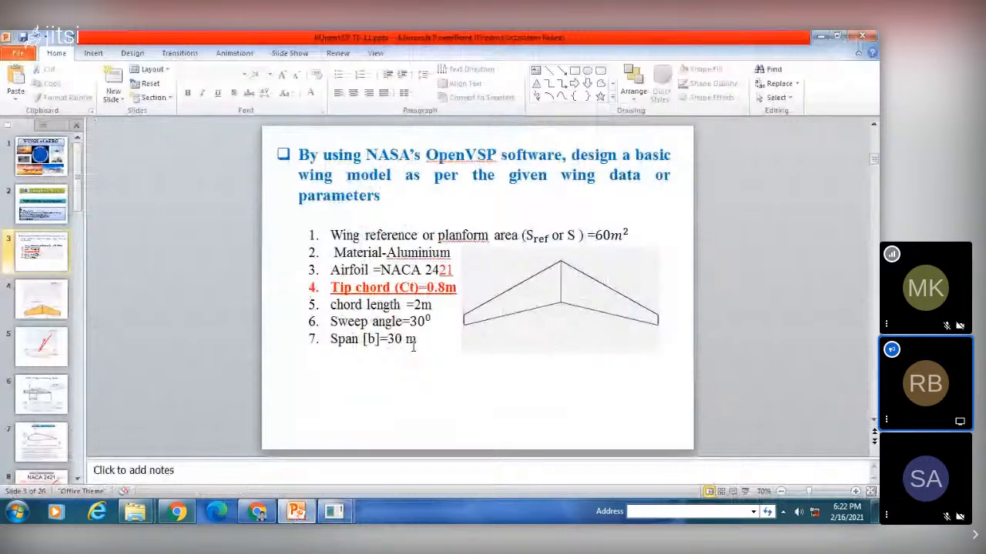
pyautogui.click(454, 344)
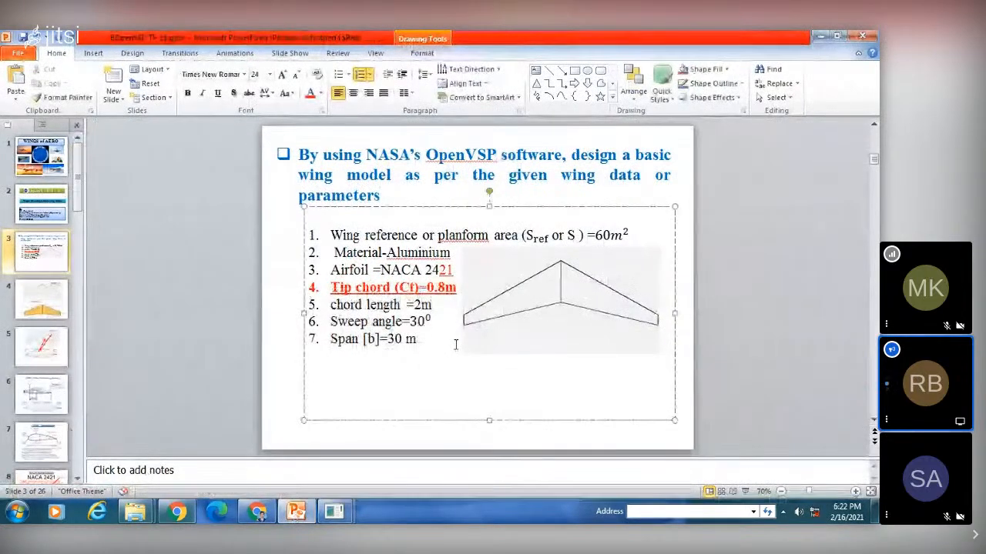
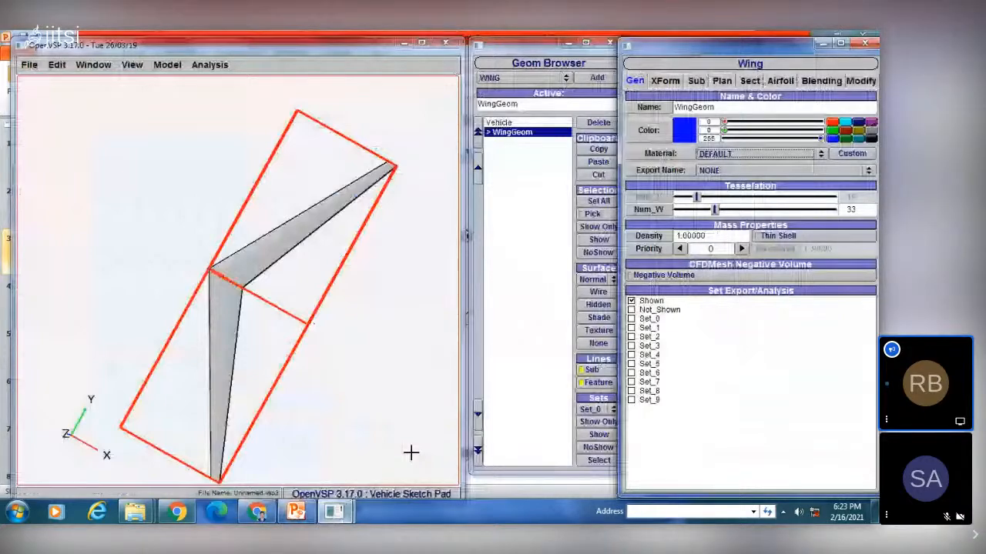
# Step: Assign the Aluminum material to the wing
pyautogui.click(728, 155)
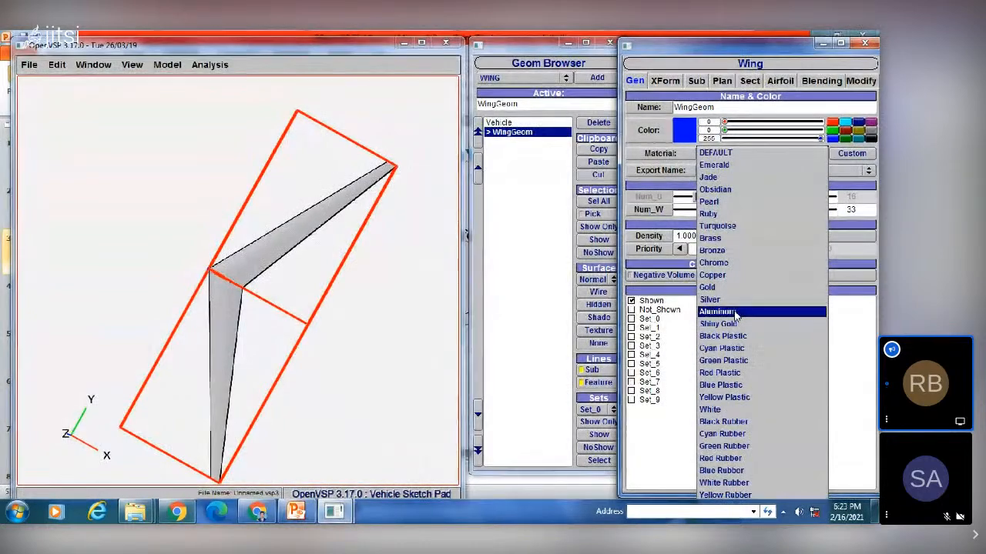
pyautogui.click(735, 313)
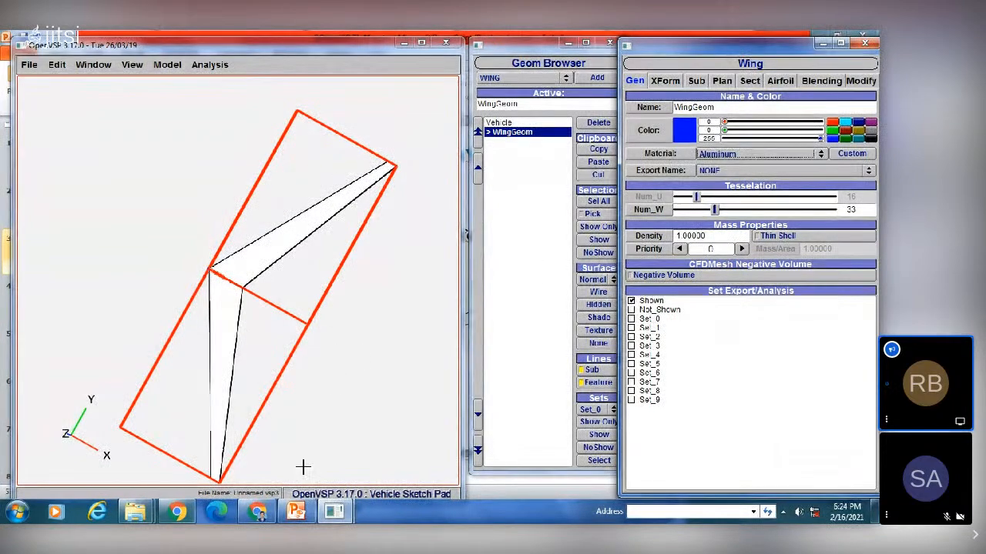
# Step: Switch to PowerPoint to review the topic and wing data slides, and compare their planform sketch with the wing model in OpenVSP
pyautogui.click(300, 514)
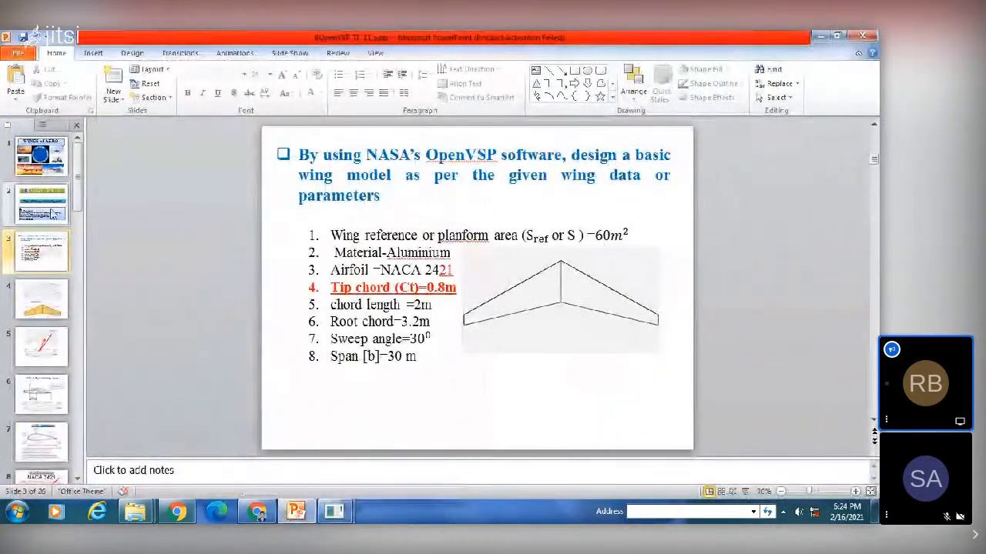
pyautogui.click(51, 202)
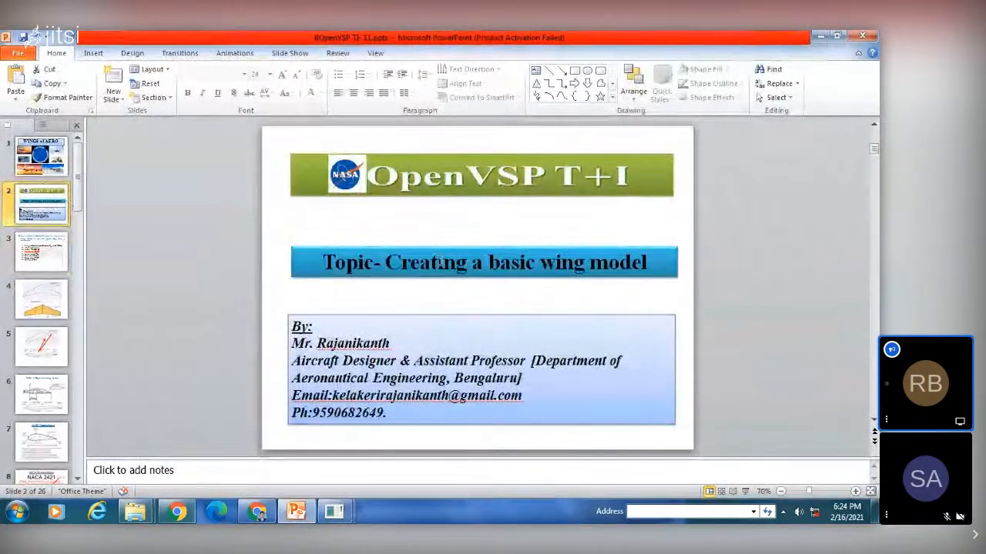
pyautogui.click(43, 265)
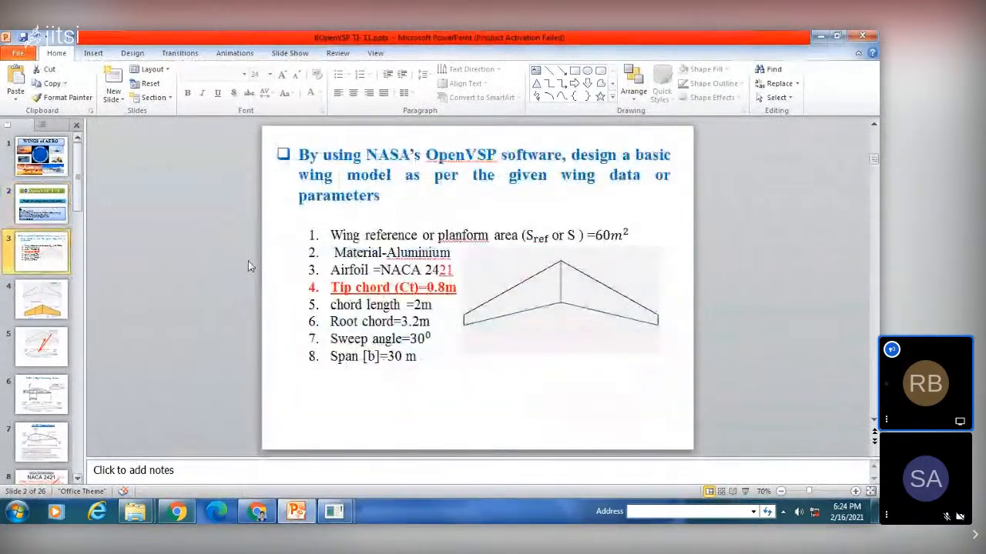
pyautogui.moveTo(333, 512)
pyautogui.click(406, 450)
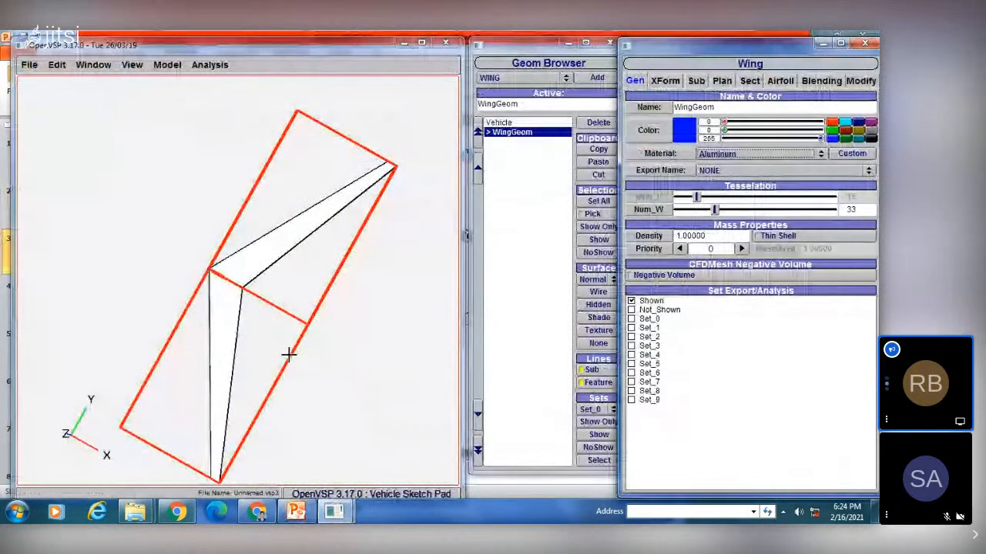
pyautogui.moveTo(288, 355); pyautogui.dragTo(280, 224)
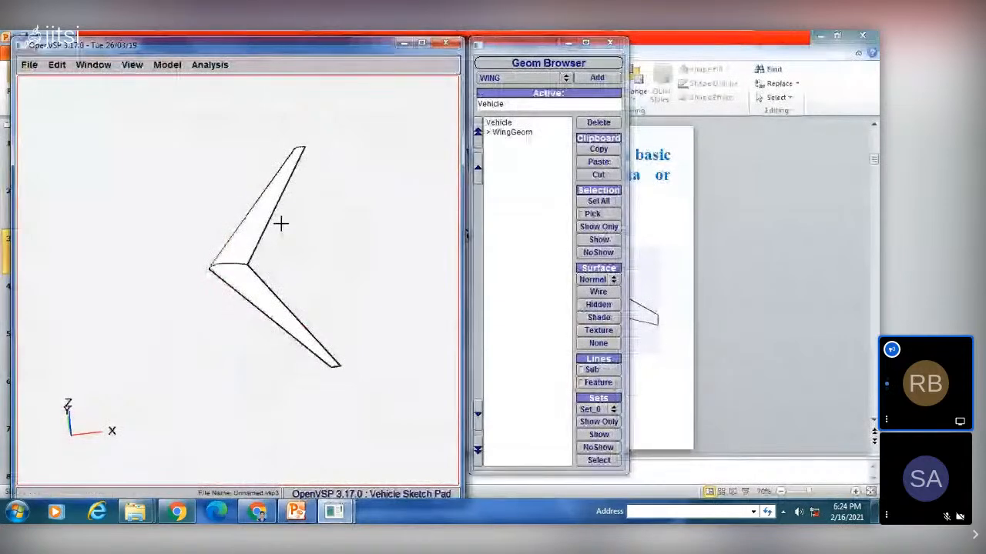
pyautogui.click(132, 64)
pyautogui.click(164, 209)
pyautogui.moveTo(264, 247); pyautogui.dragTo(257, 195)
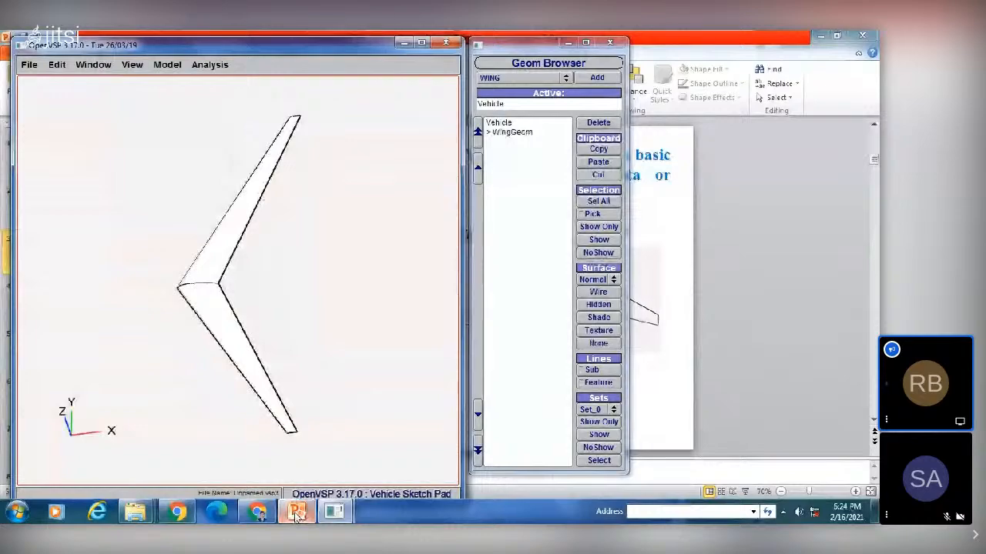
pyautogui.click(296, 513)
# Step: Return to OpenVSP and examine the wing in the top, front, left, bottom, rear and right isometric views, fitted to the screen
pyautogui.moveTo(333, 511)
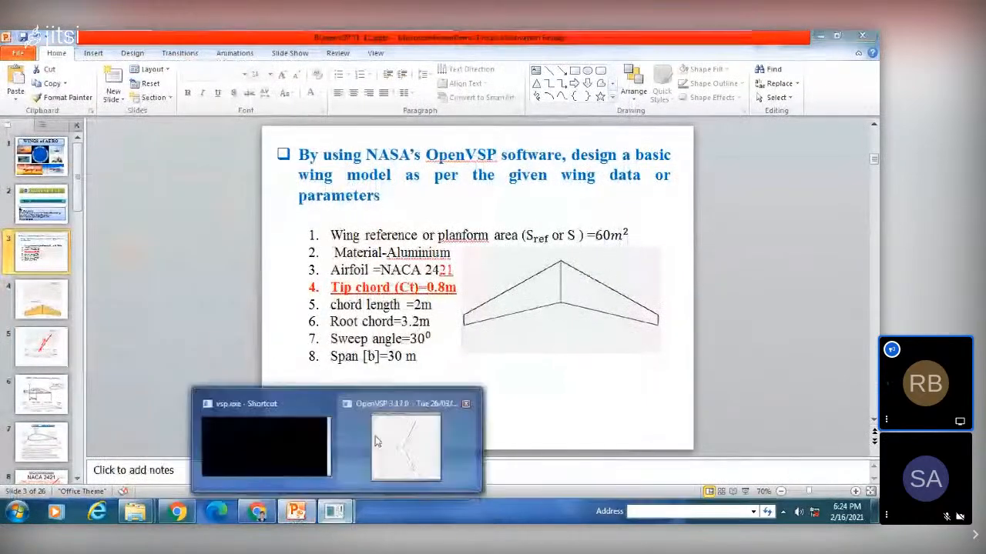
pyautogui.click(377, 441)
pyautogui.click(131, 64)
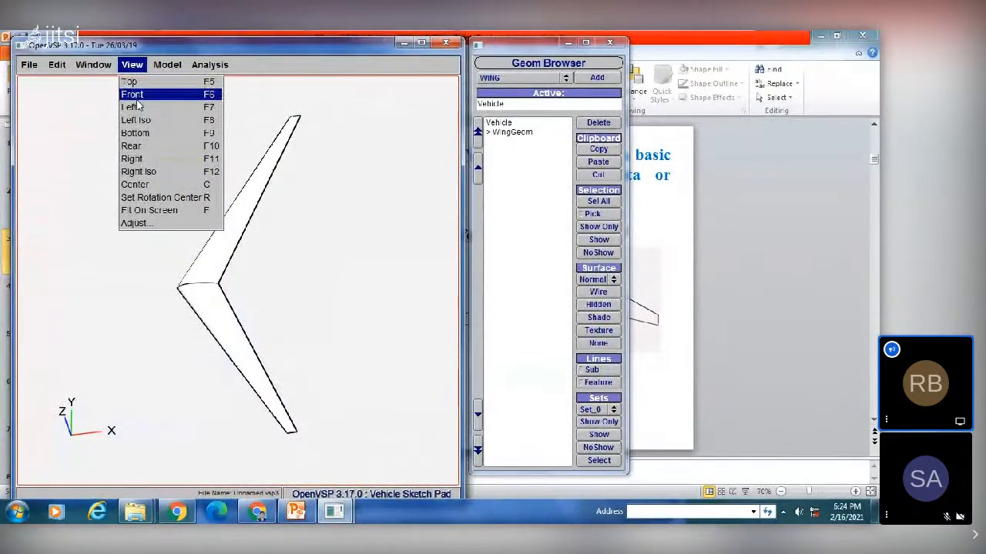
pyautogui.click(136, 84)
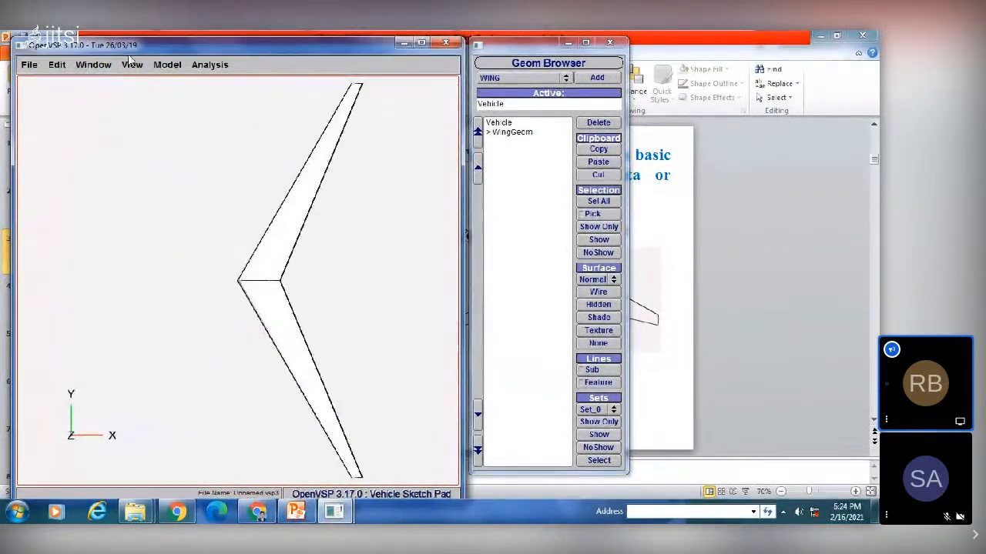
pyautogui.click(131, 65)
pyautogui.click(132, 93)
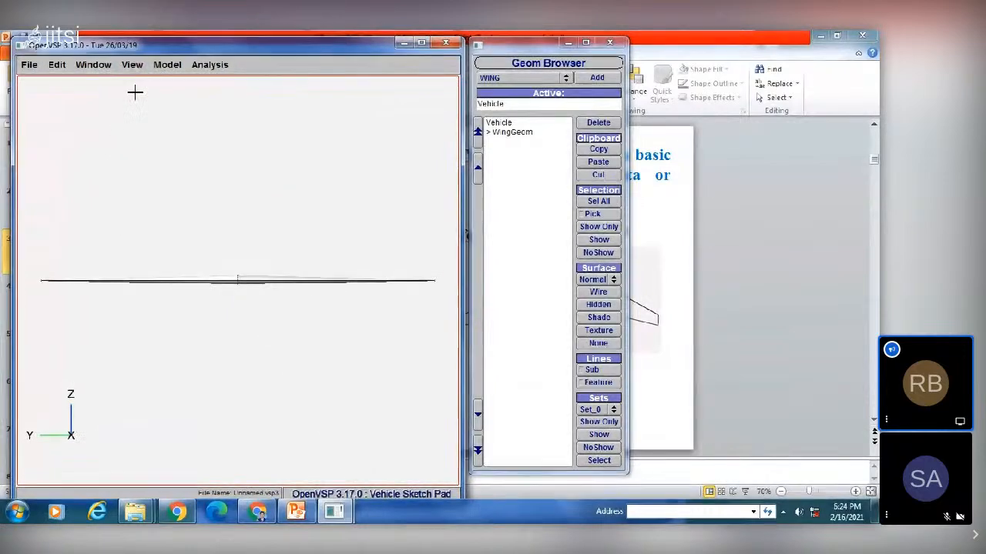
pyautogui.click(132, 66)
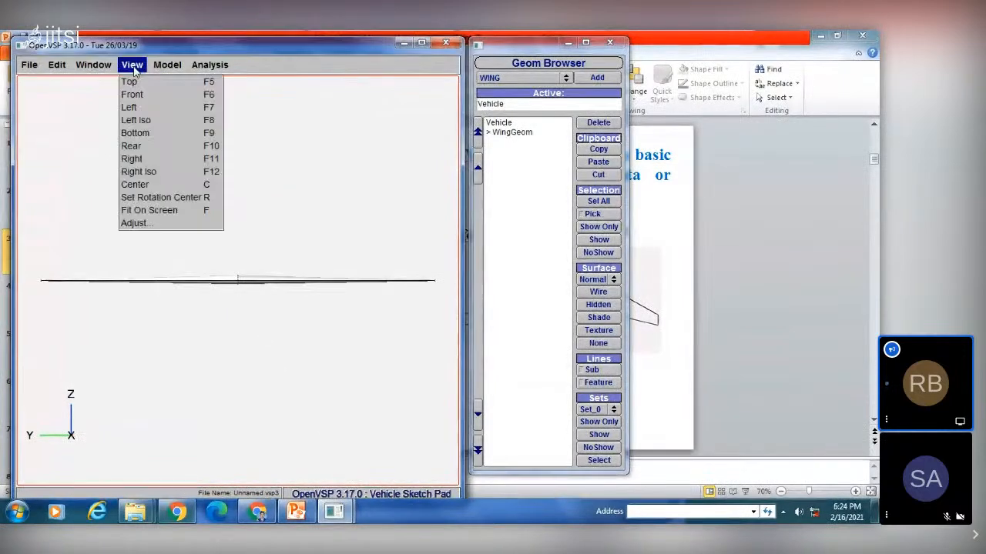
pyautogui.click(129, 107)
pyautogui.click(131, 66)
pyautogui.click(137, 131)
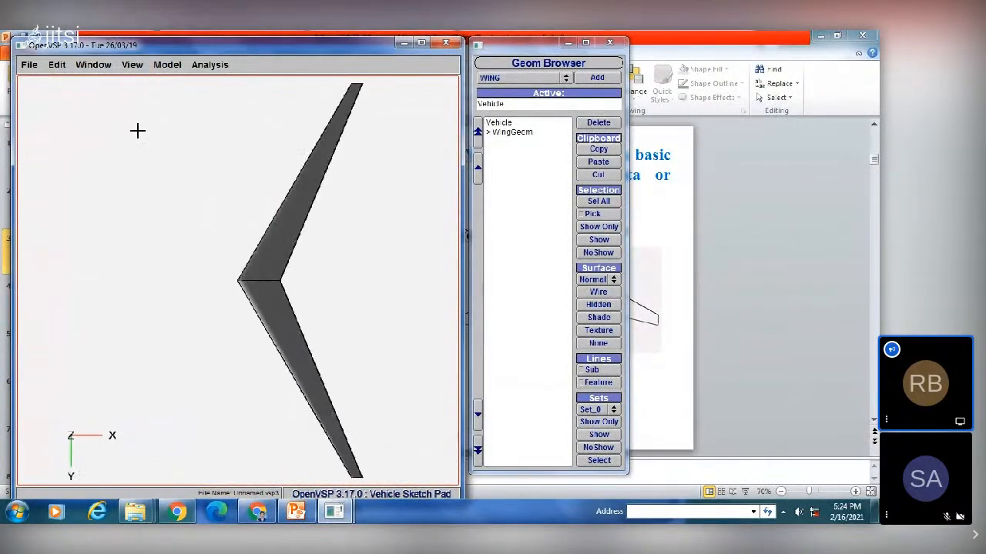
pyautogui.click(132, 65)
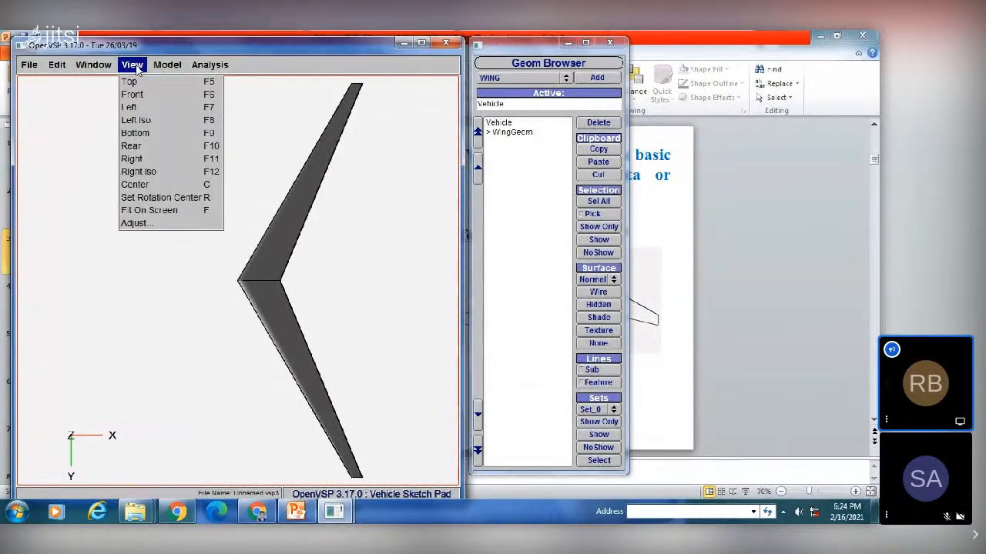
pyautogui.click(137, 146)
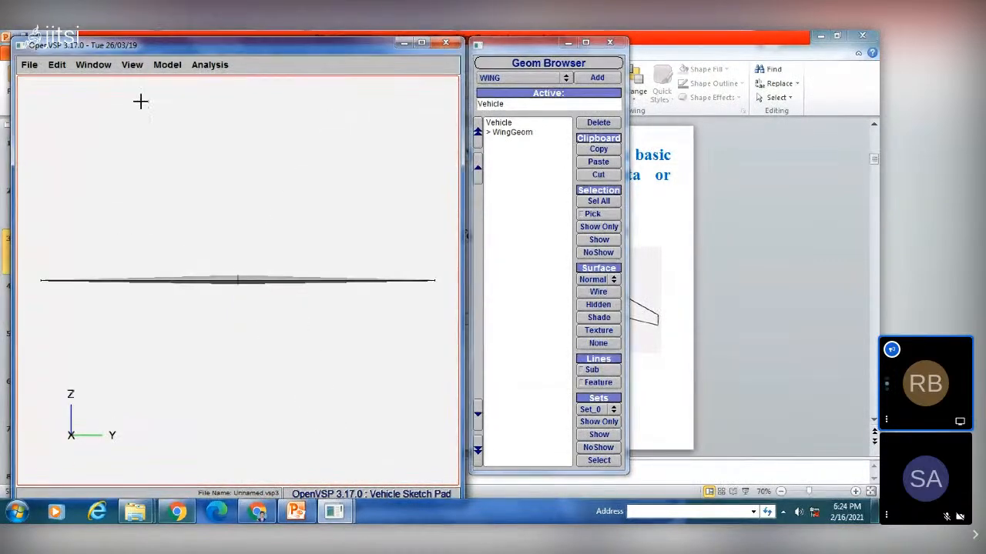
pyautogui.click(135, 66)
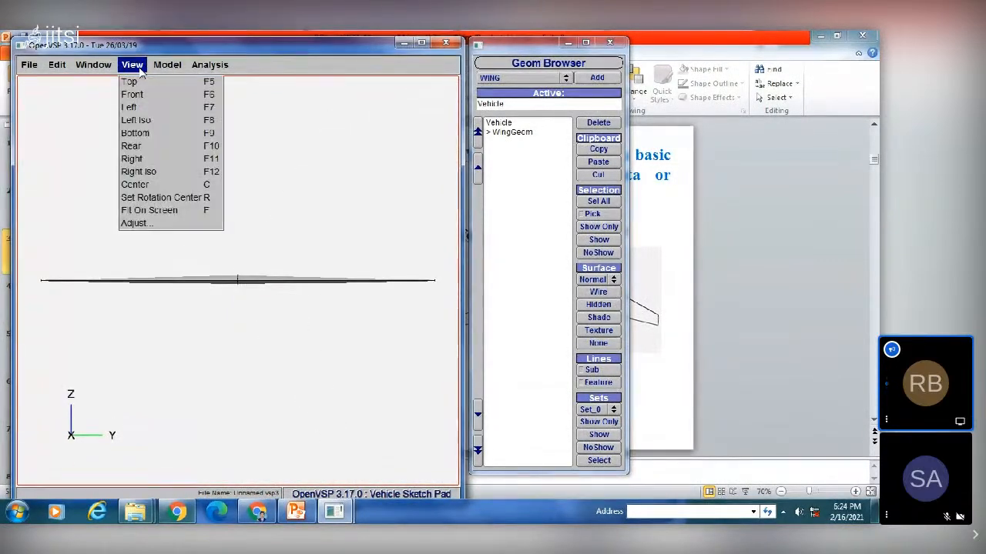
pyautogui.click(143, 171)
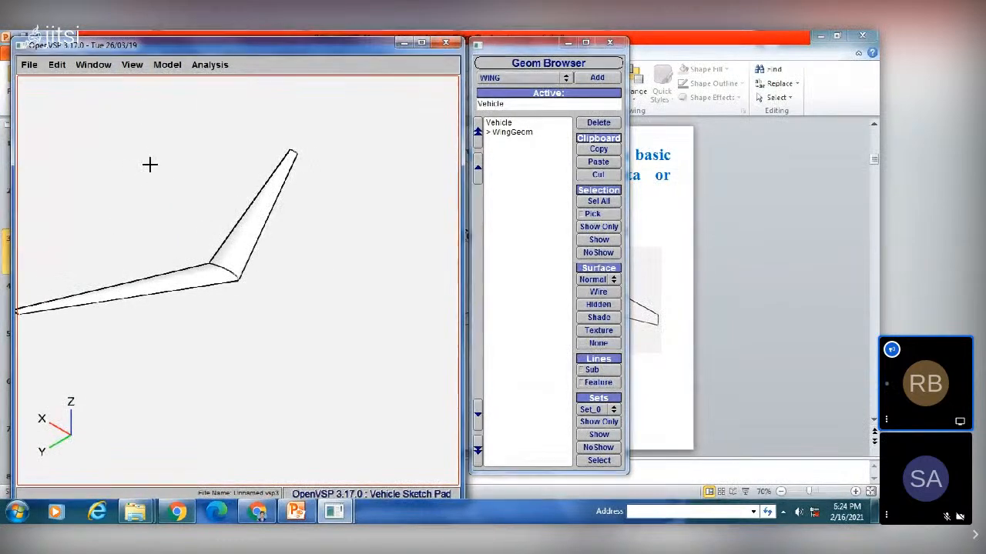
pyautogui.moveTo(229, 174); pyautogui.dragTo(234, 169)
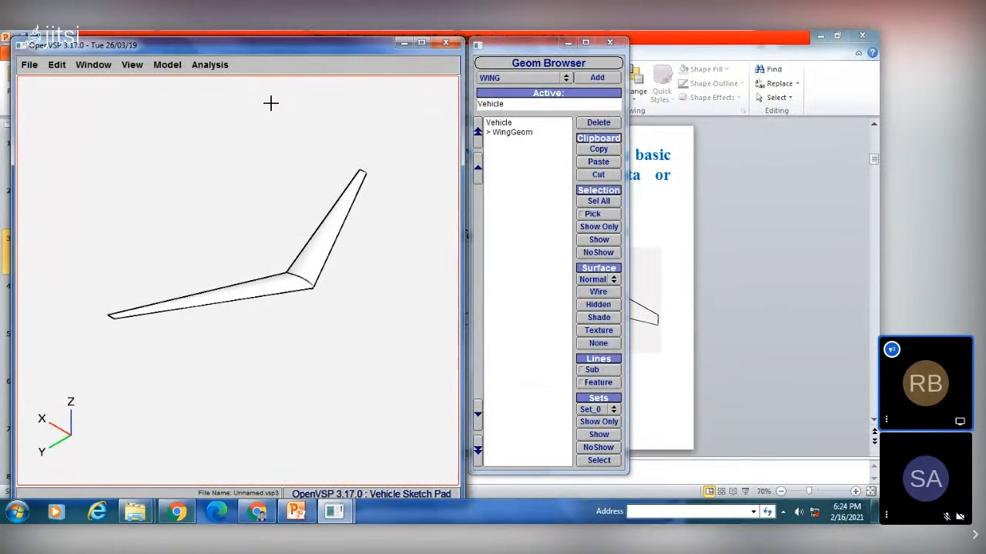
pyautogui.click(132, 65)
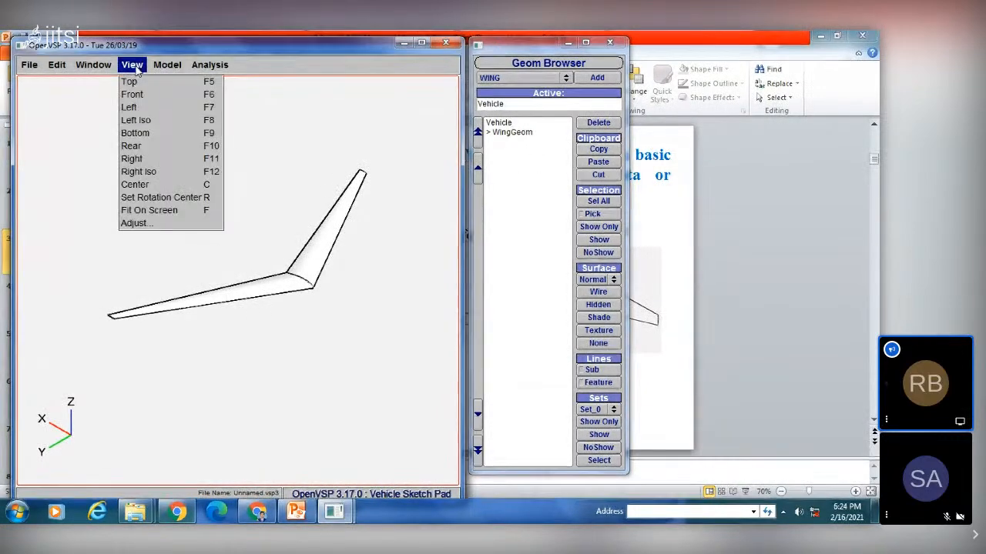
pyautogui.click(158, 213)
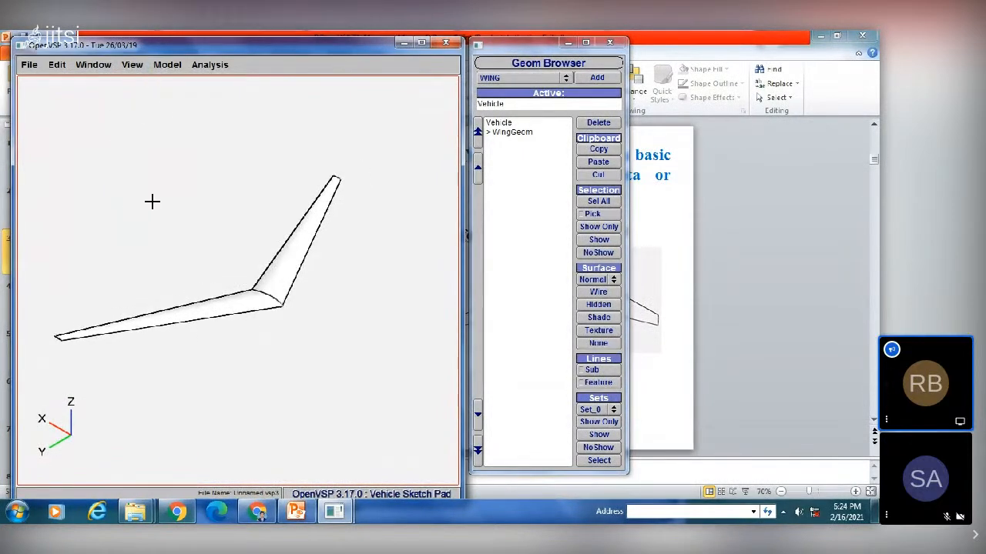
# Step: Save the wing model in the OpenVSP-3.17.0-win32 folder under the file name basic wing model1
pyautogui.click(127, 66)
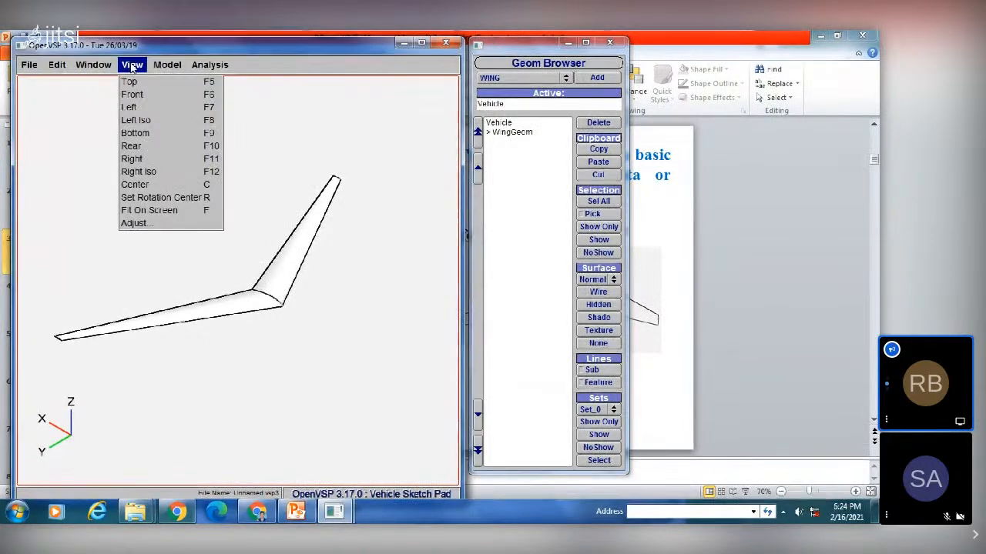
pyautogui.moveTo(68, 68)
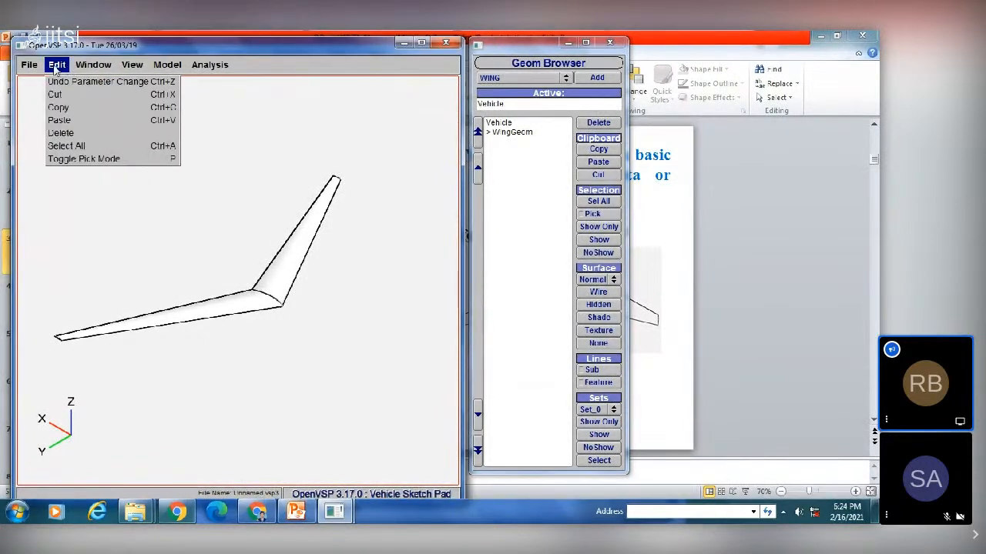
pyautogui.moveTo(30, 67)
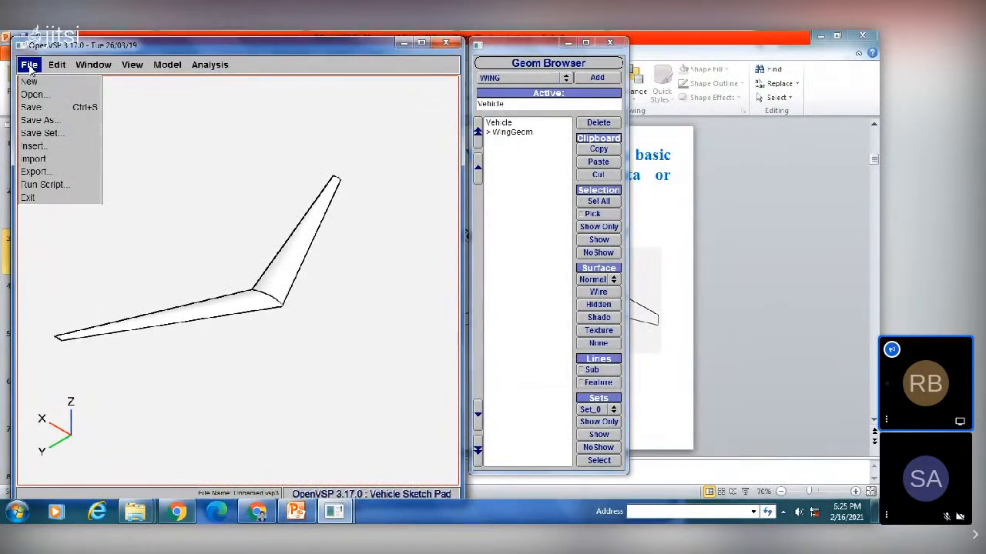
pyautogui.click(47, 121)
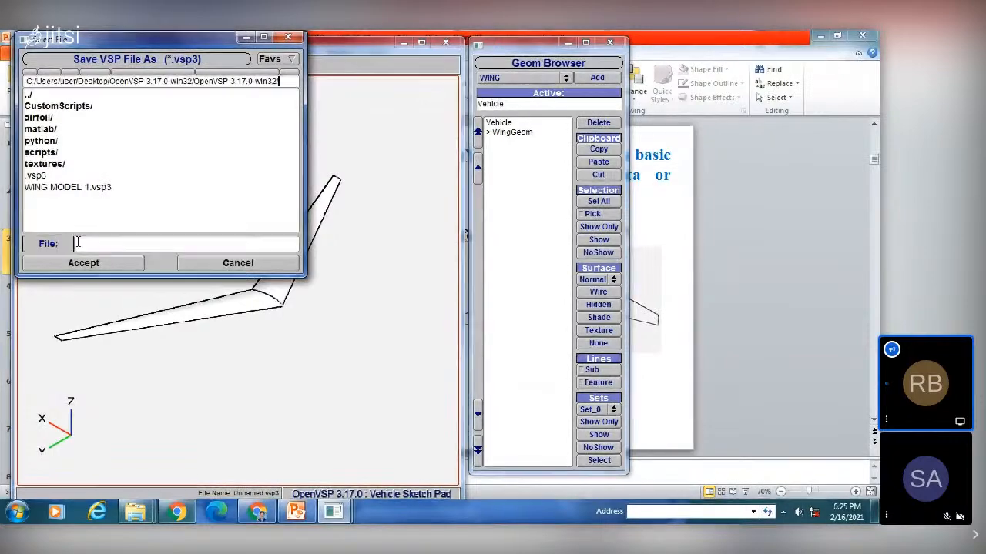
pyautogui.click(281, 77)
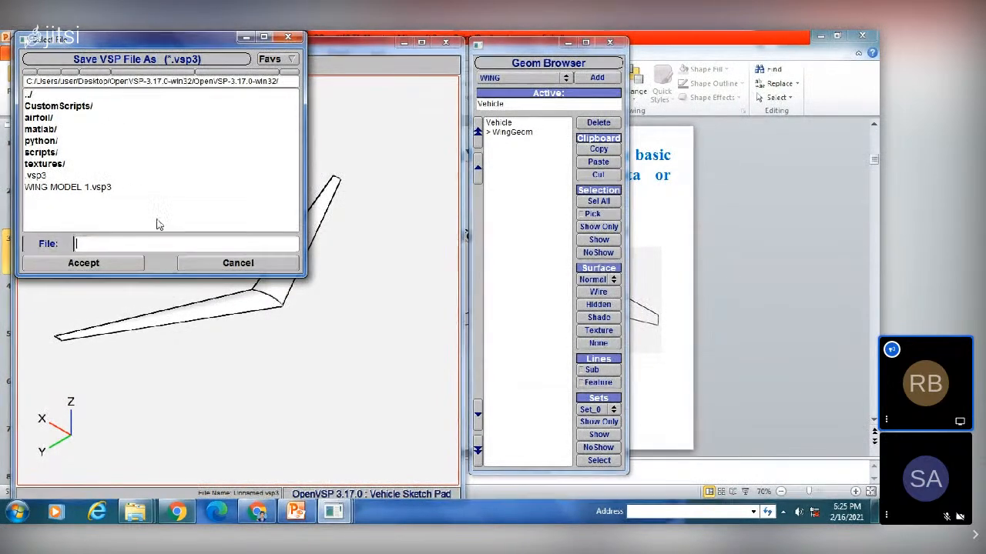
pyautogui.write('basic wing')
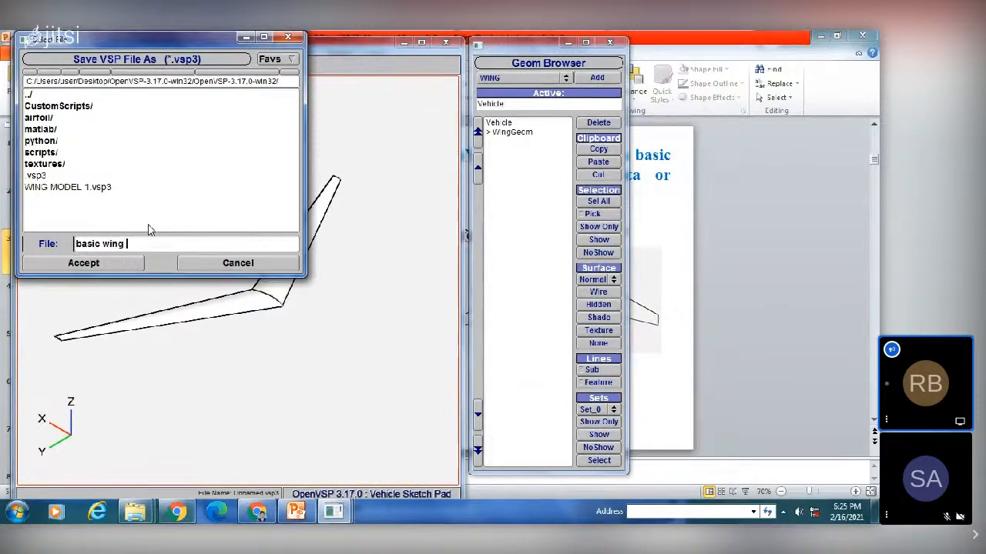
pyautogui.write(' model1')
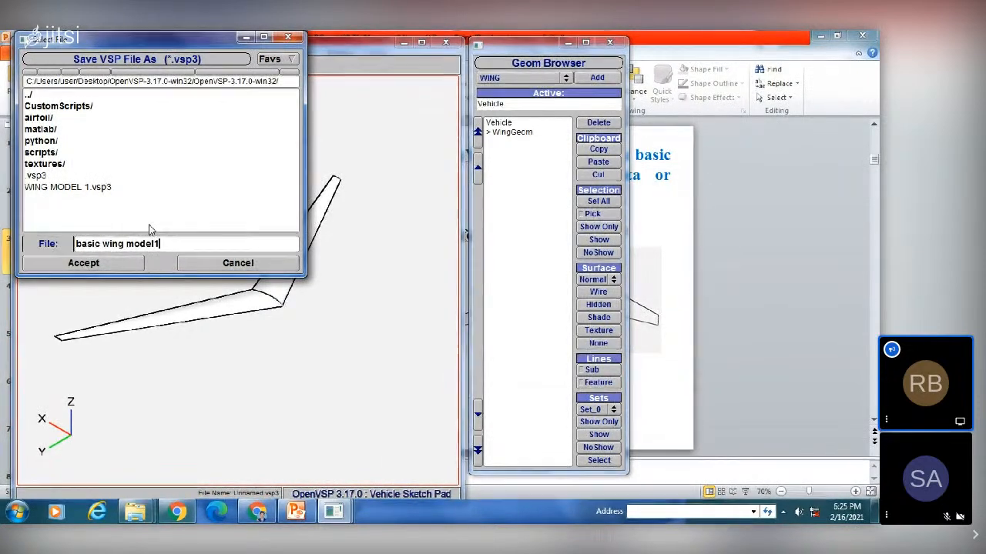
pyautogui.click(118, 261)
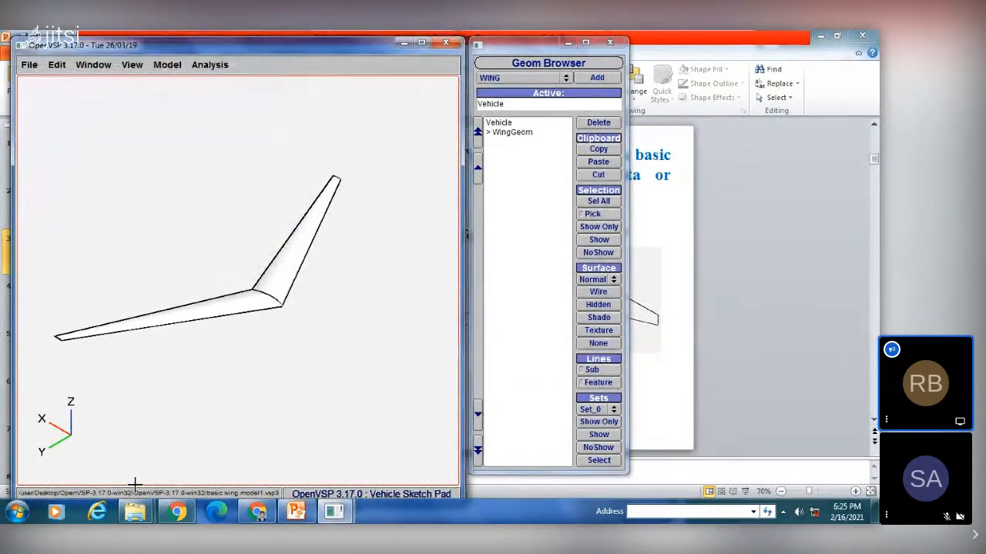
pyautogui.click(26, 68)
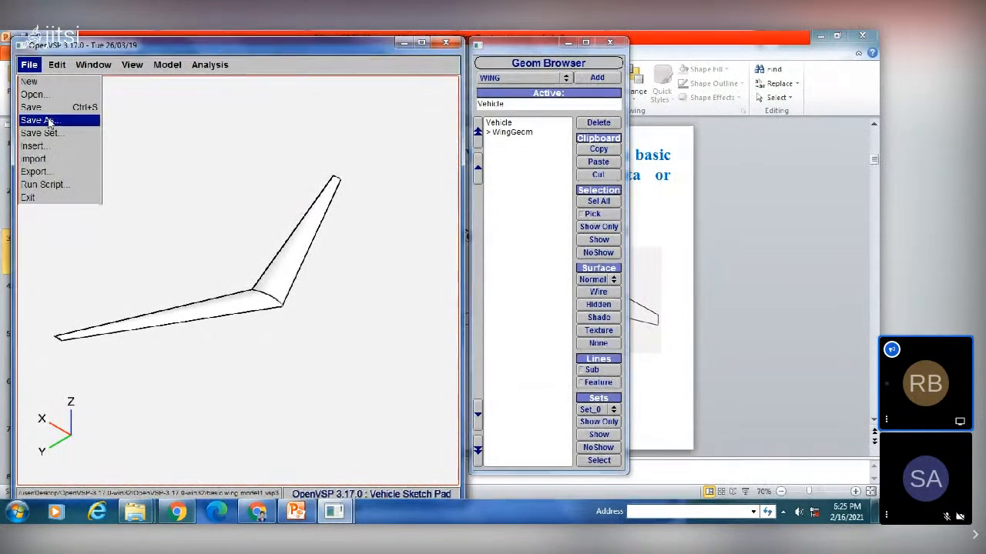
pyautogui.click(46, 120)
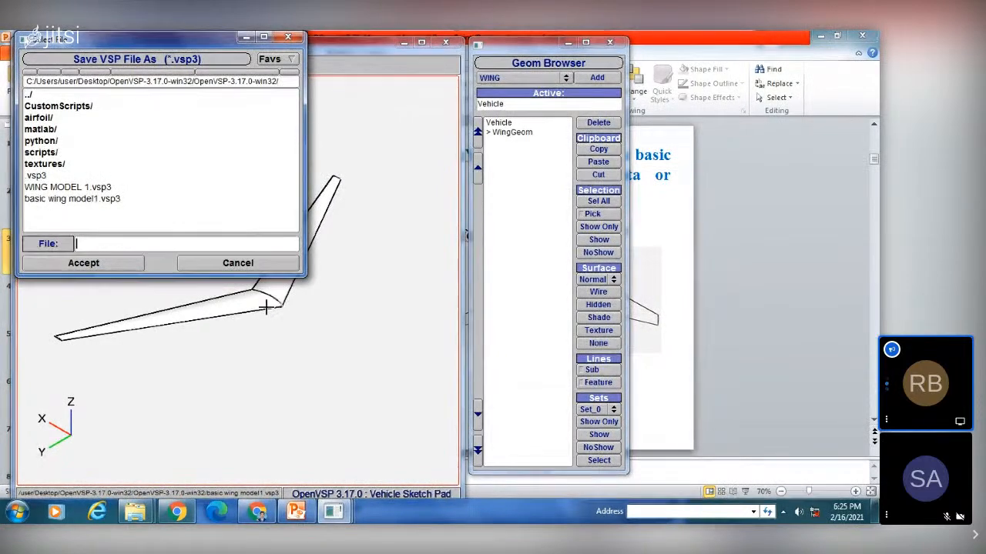
pyautogui.click(76, 243)
pyautogui.click(237, 263)
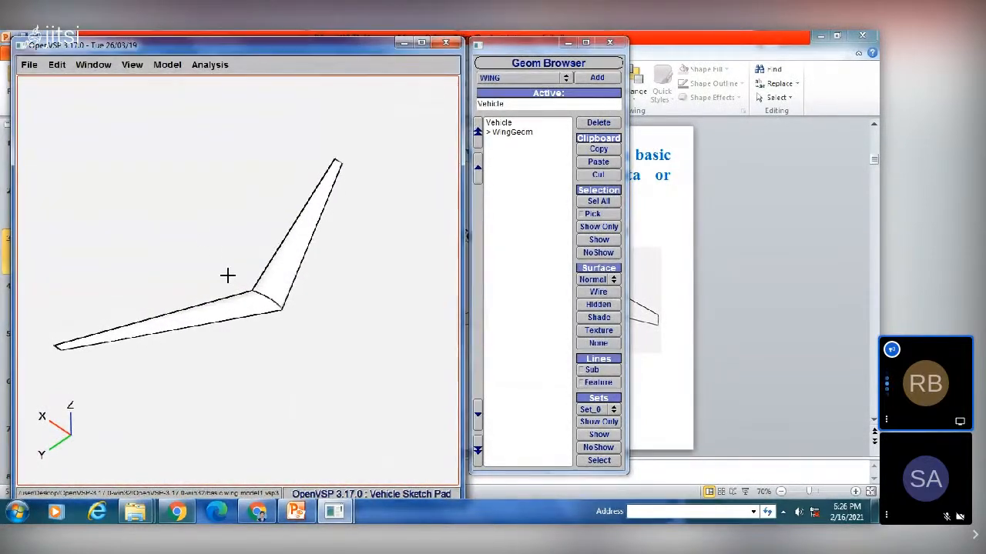
# Step: Examine the wing from a slightly higher angle, and switch to PowerPoint to review the wing data and topic slides
pyautogui.moveTo(217, 245); pyautogui.dragTo(447, 162)
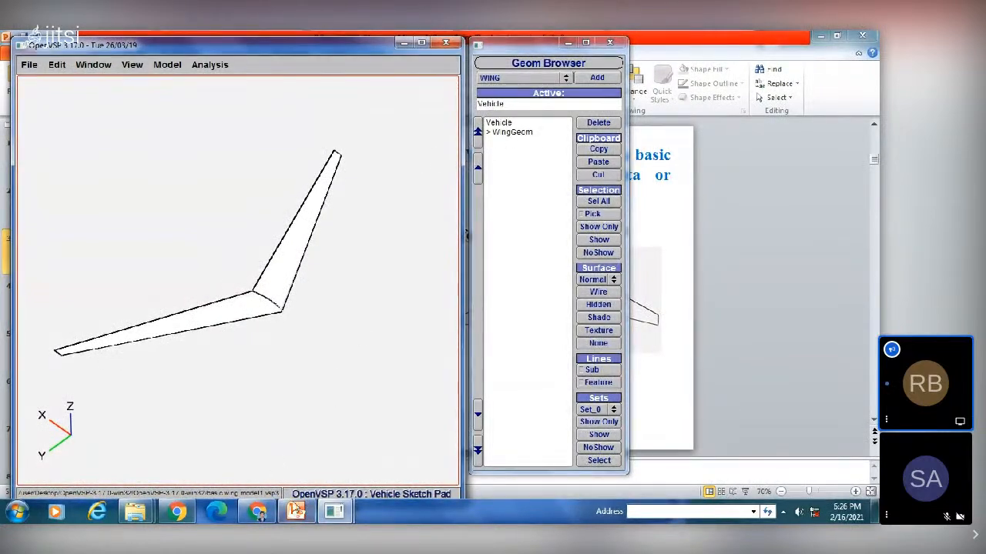
pyautogui.click(636, 359)
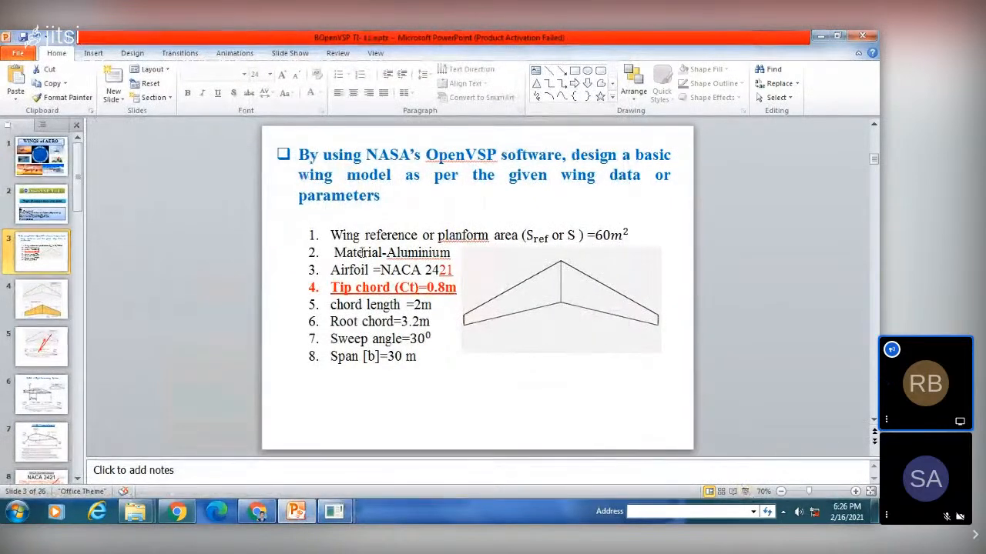
pyautogui.click(53, 204)
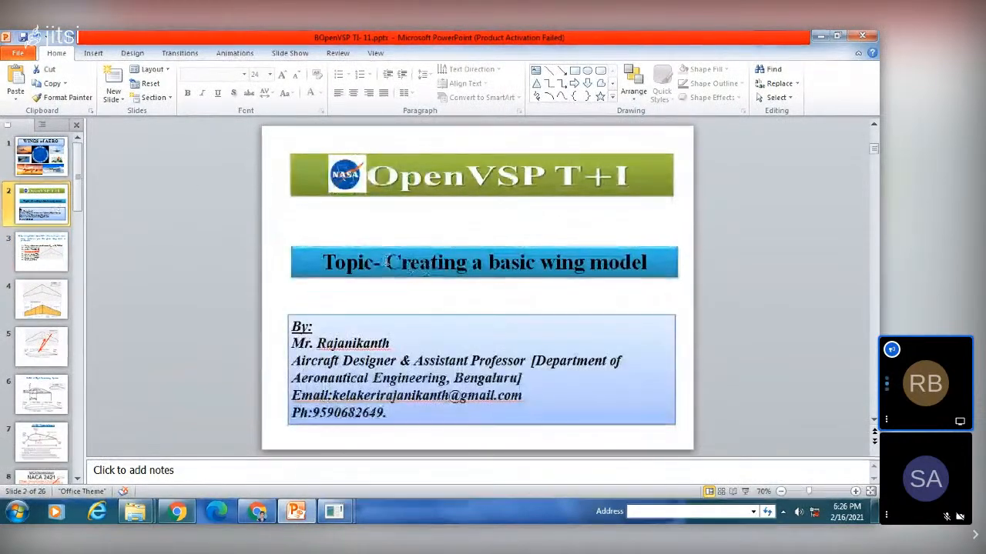
# Step: Review the planform sketch on the wing data slide, and switch to OpenVSP to show the wing from the top
pyautogui.click(53, 257)
pyautogui.click(570, 299)
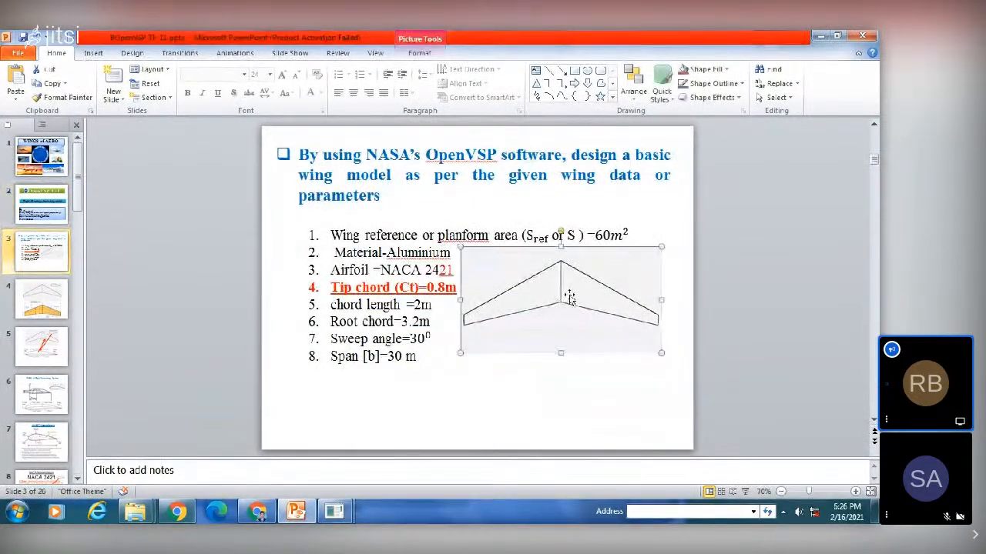
pyautogui.moveTo(333, 511)
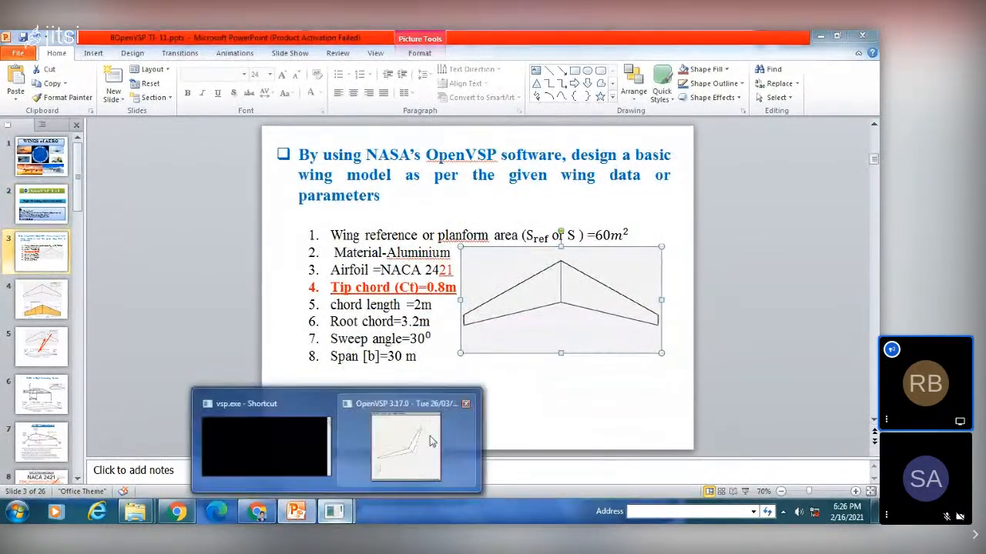
pyautogui.click(428, 439)
pyautogui.click(131, 66)
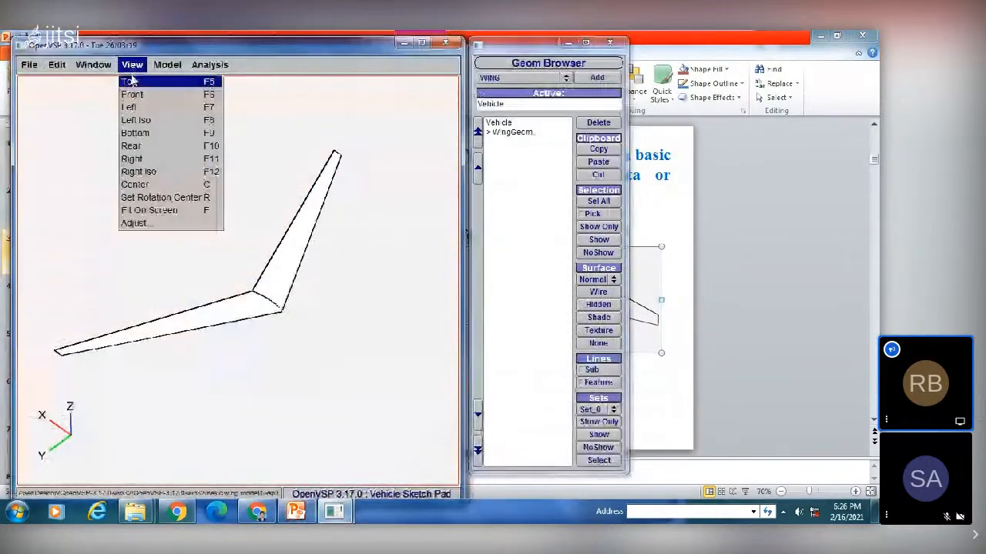
pyautogui.click(132, 81)
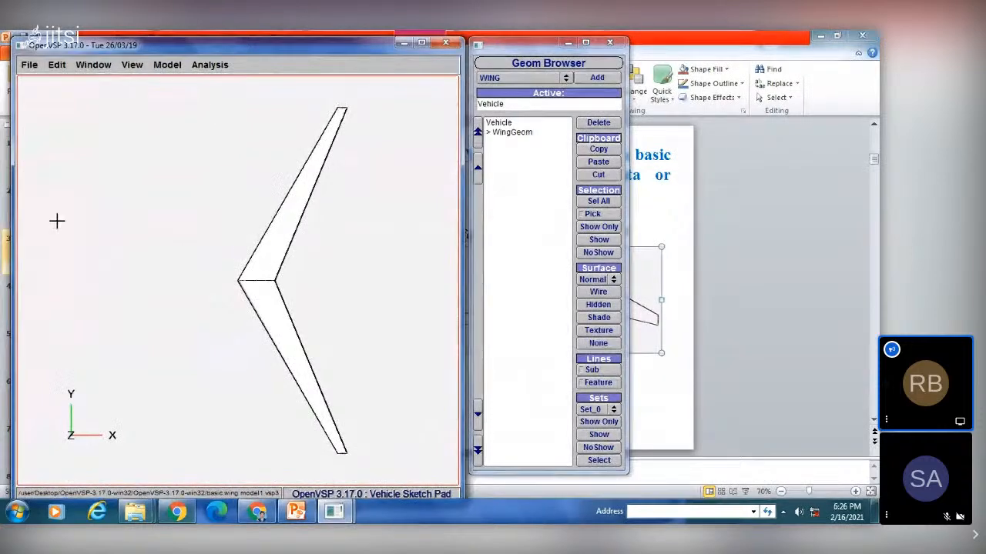
# Step: Capture a PNG screenshot of the wing's top view in the OpenVSP-3.17.0-win32 folder under the file name basic wing model1
pyautogui.click(57, 64)
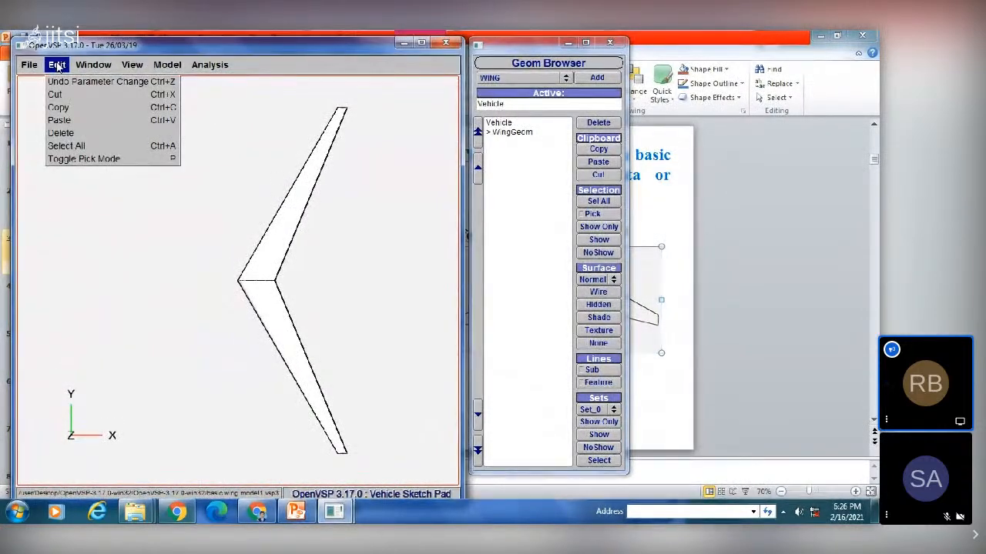
pyautogui.moveTo(90, 66)
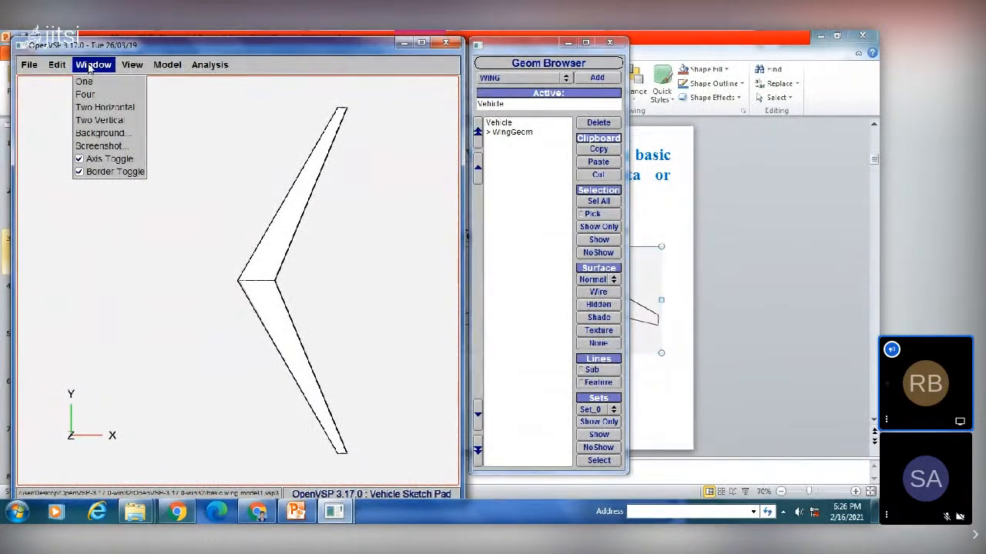
pyautogui.click(96, 146)
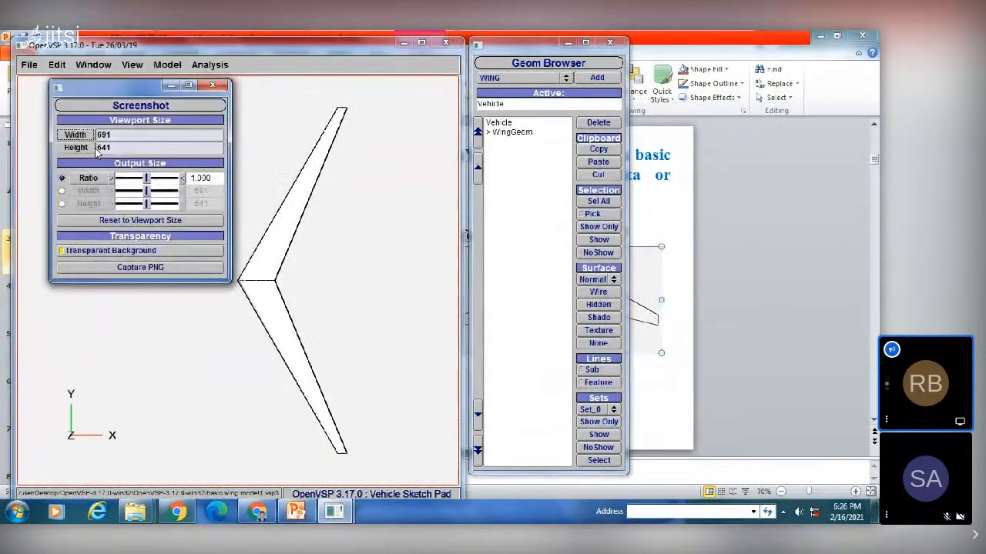
pyautogui.click(141, 269)
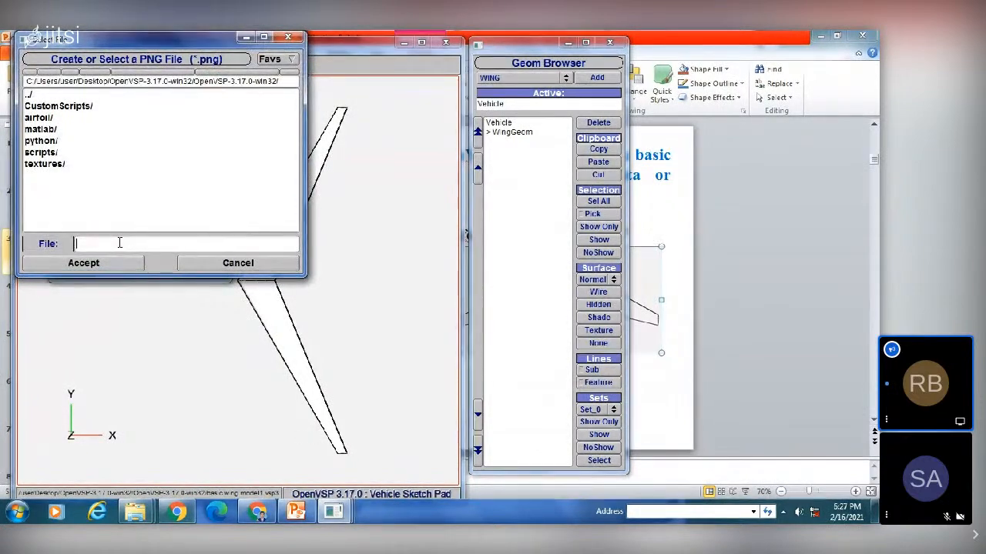
pyautogui.write('basic')
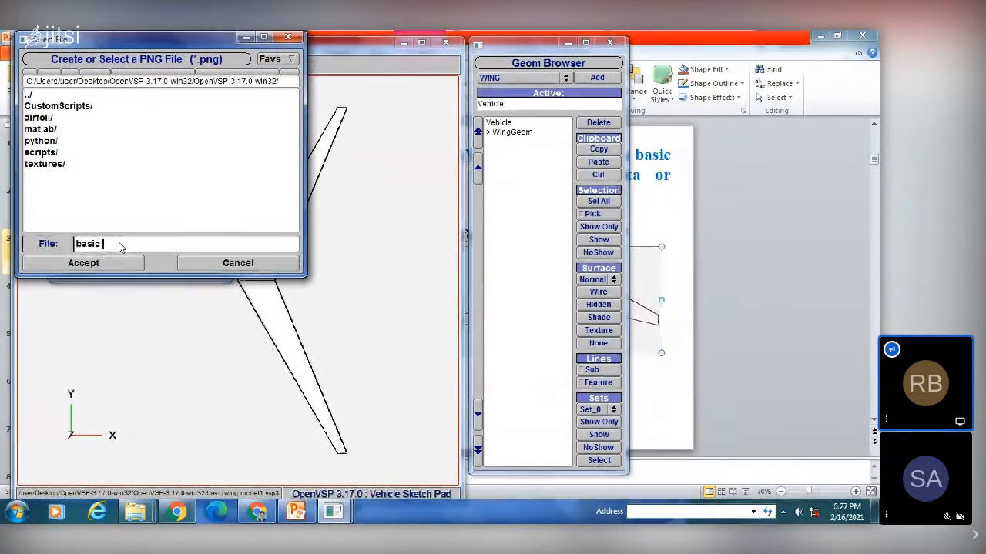
pyautogui.write(' wing mo')
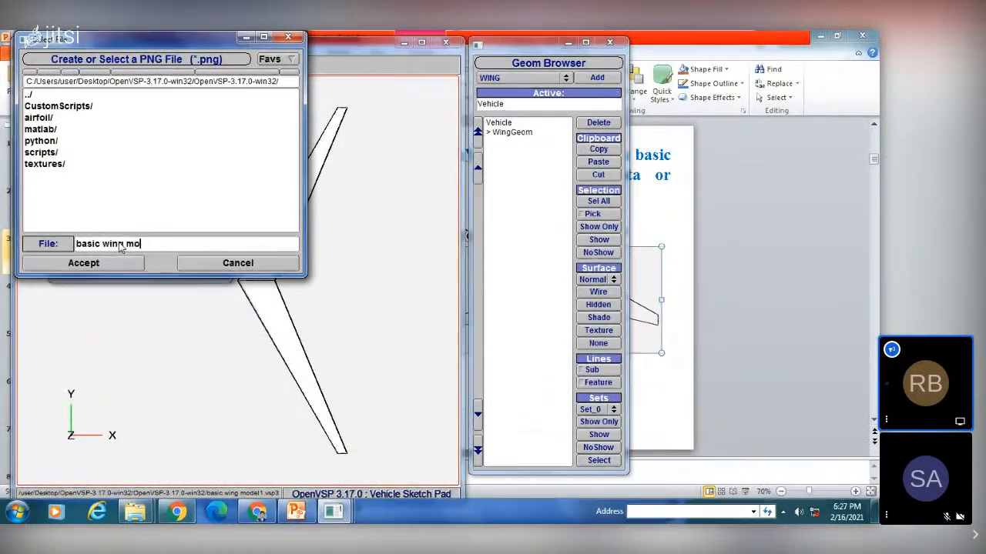
pyautogui.write('del1')
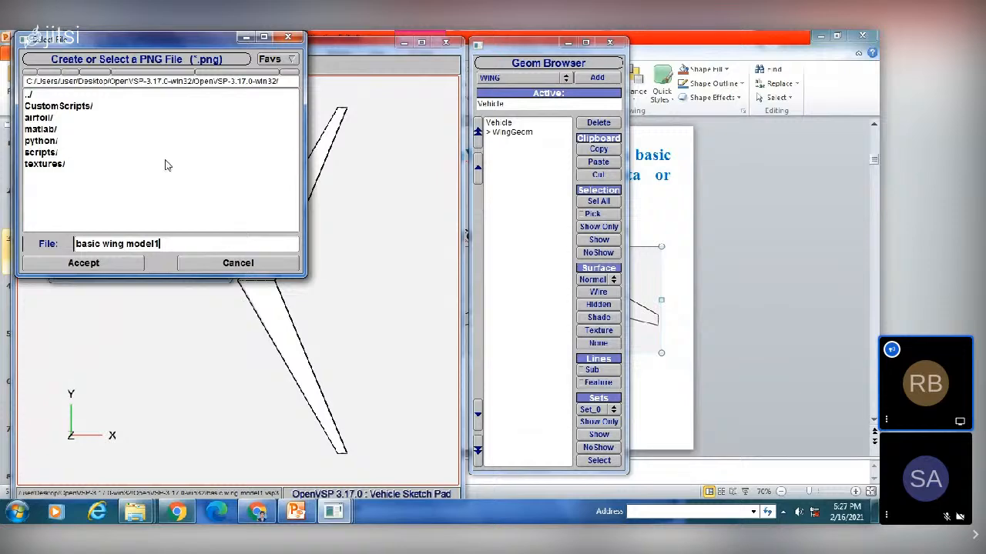
pyautogui.click(101, 263)
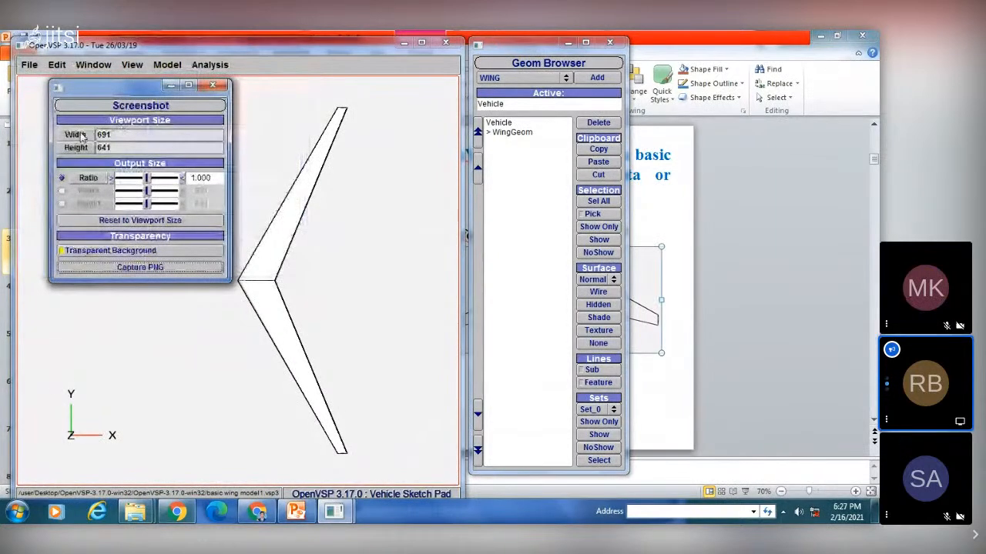
# Step: Check the saved PNG file in the OpenVSP-3.17.0-win32 folder and minimize the Screenshot window
pyautogui.click(119, 268)
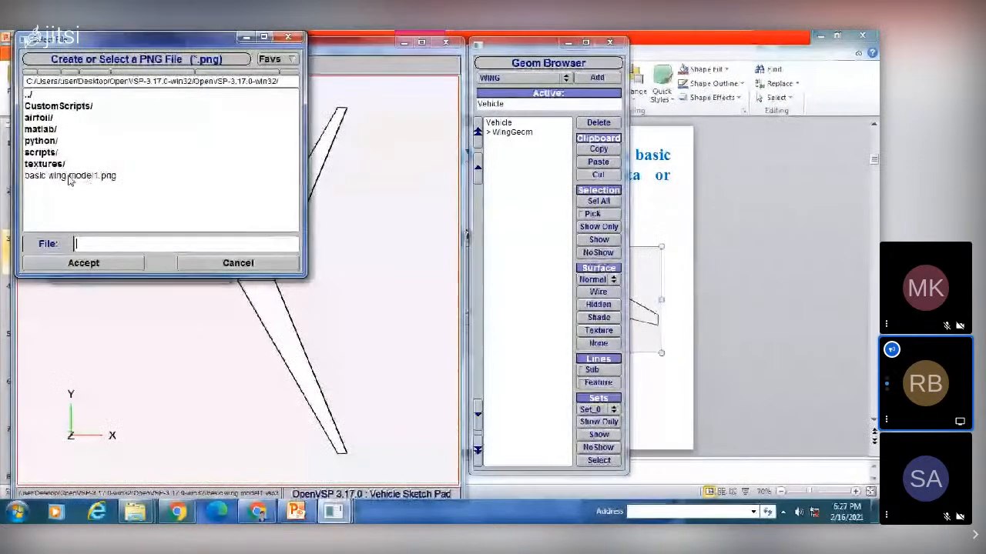
pyautogui.click(93, 176)
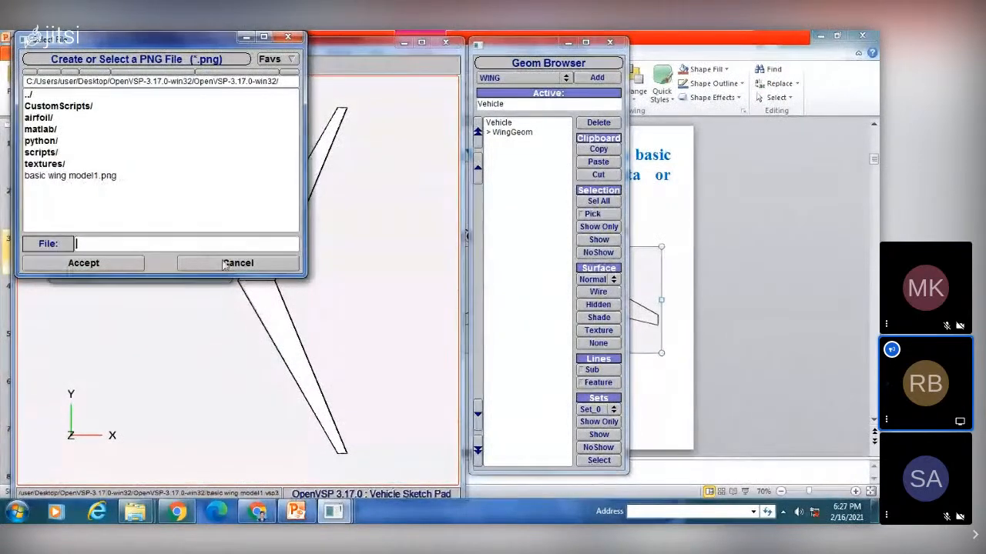
pyautogui.click(83, 263)
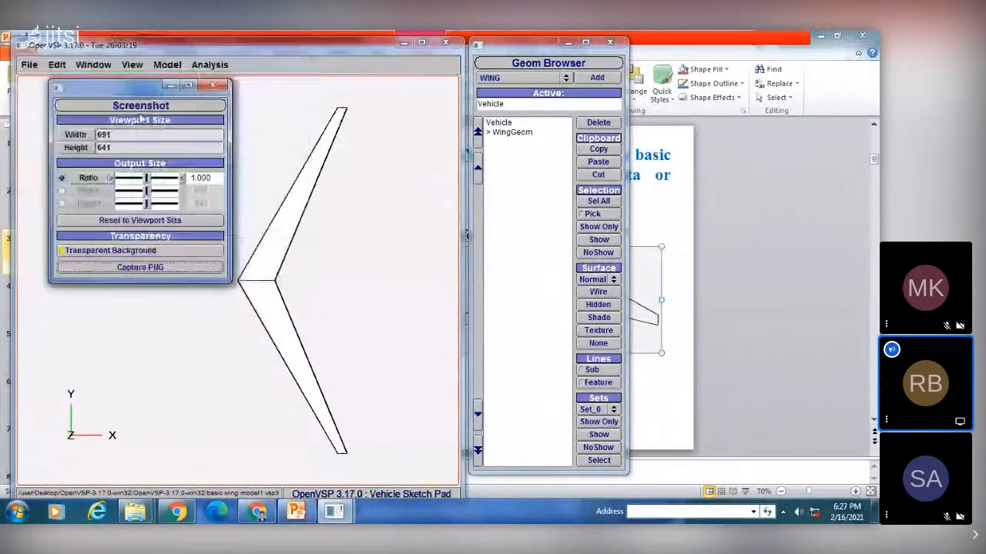
pyautogui.click(170, 85)
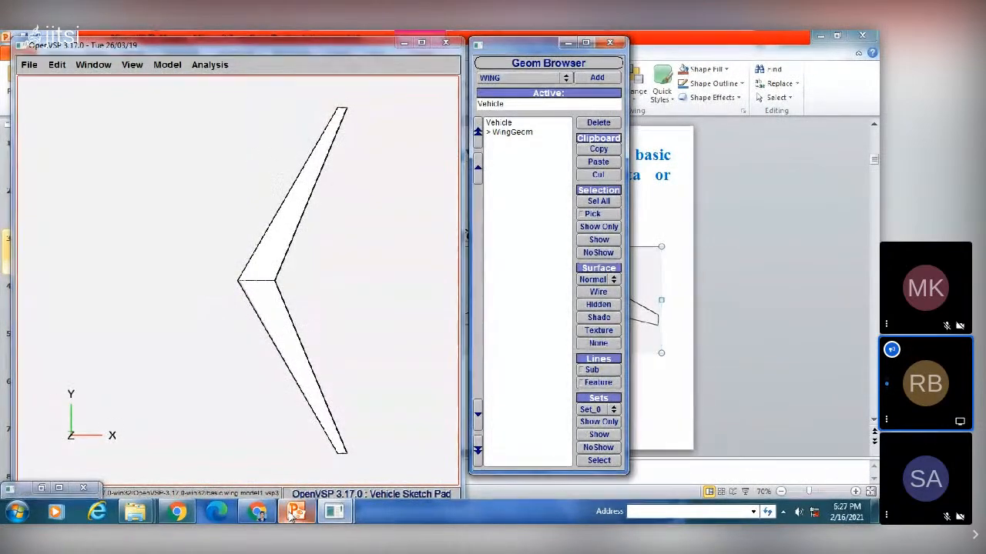
# Step: Switch to PowerPoint to review the wing data slide and the topic slide
pyautogui.moveTo(299, 514)
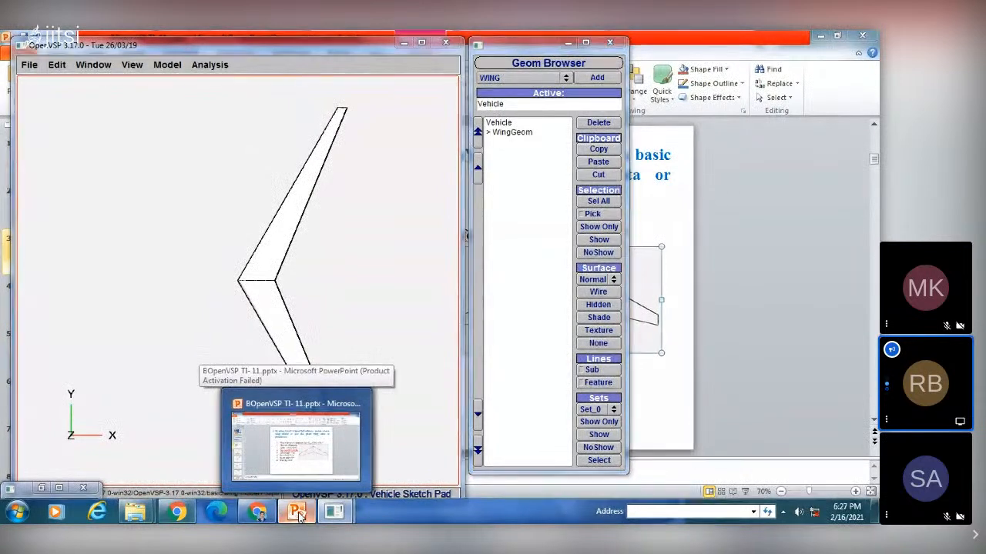
pyautogui.click(299, 513)
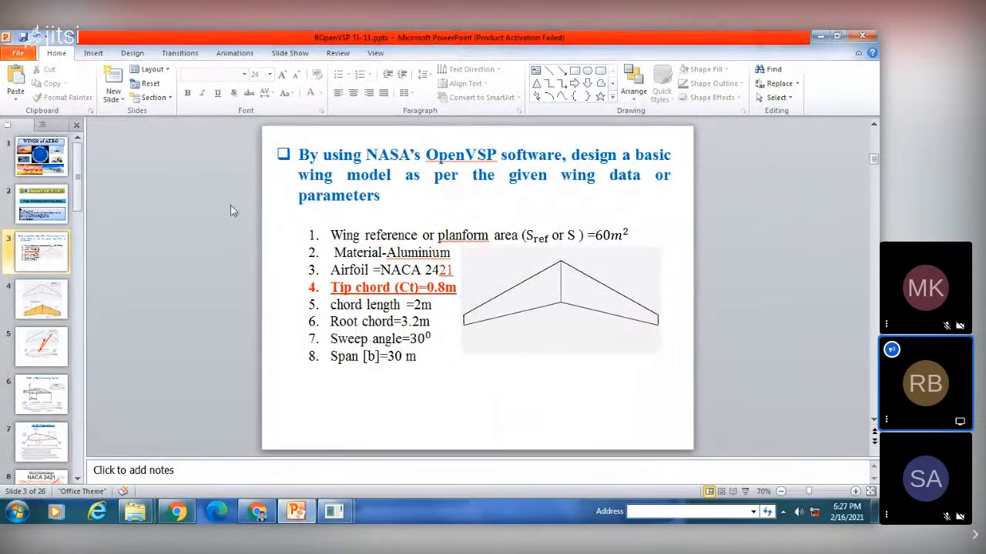
pyautogui.click(42, 198)
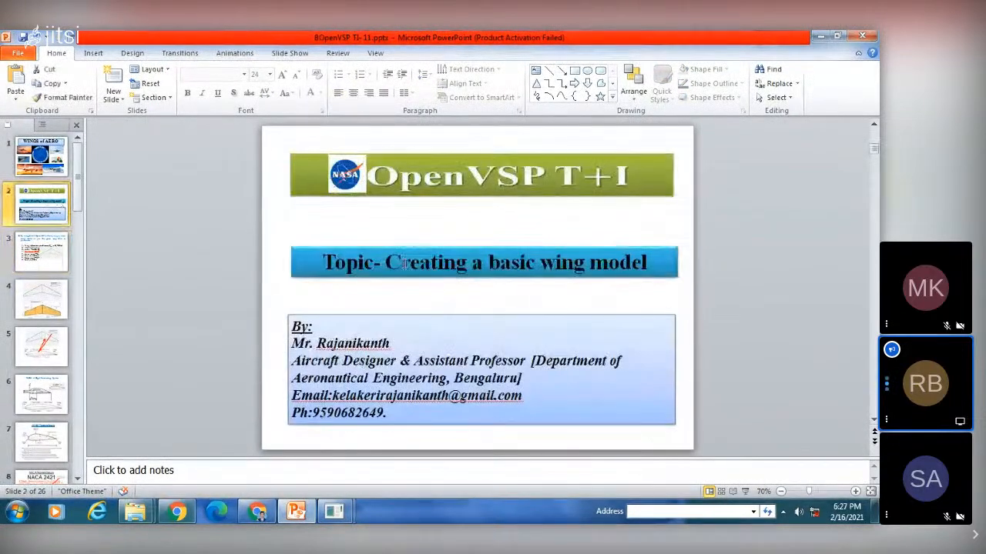